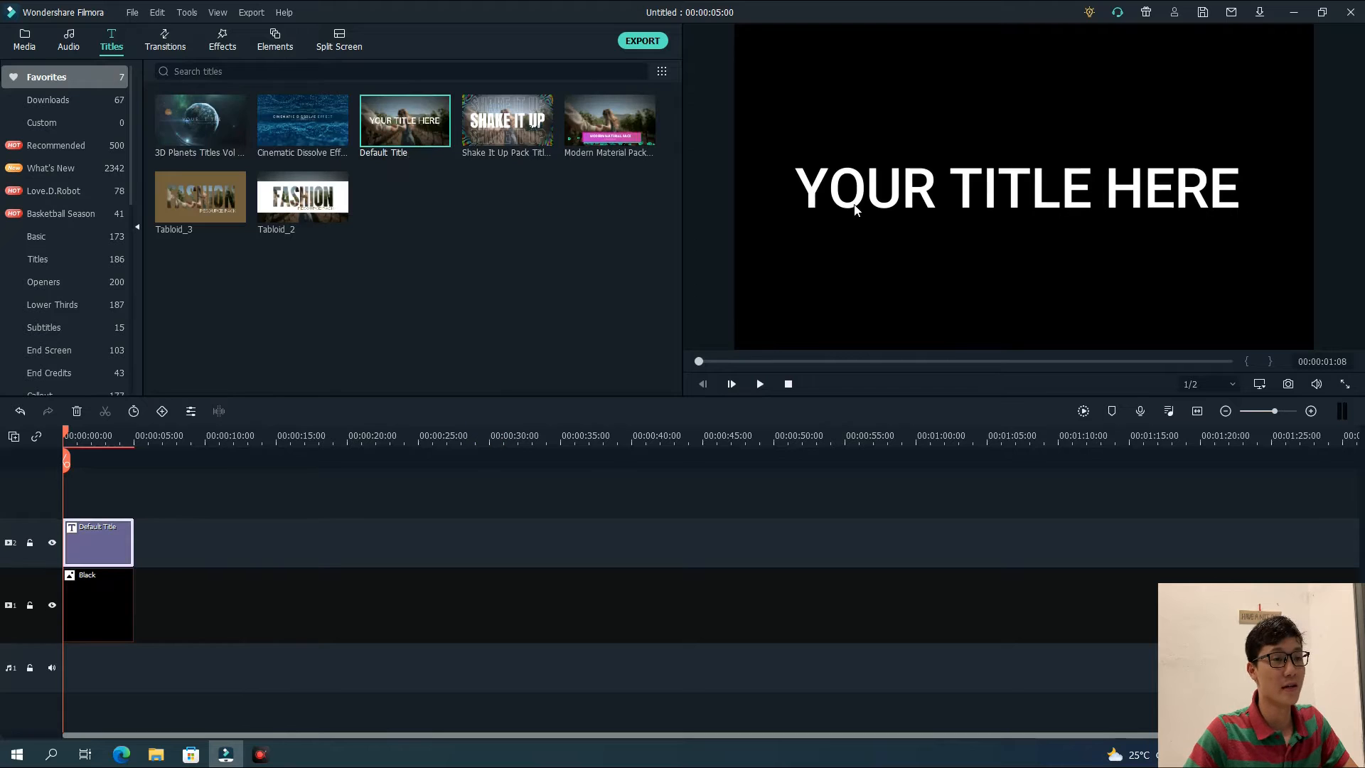
# Open the default title for editing and replace its text with REVEAL
pyautogui.doubleClick(871, 203)
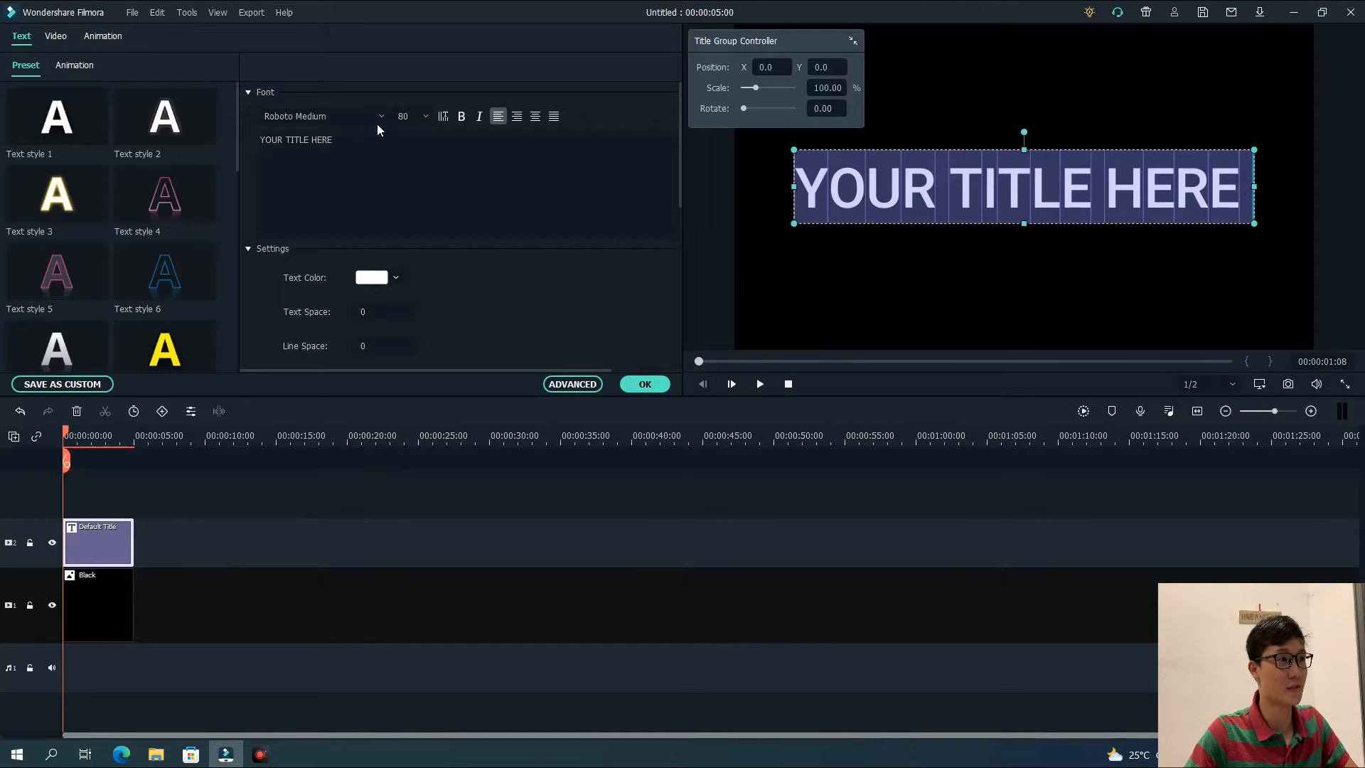
pyautogui.click(320, 183)
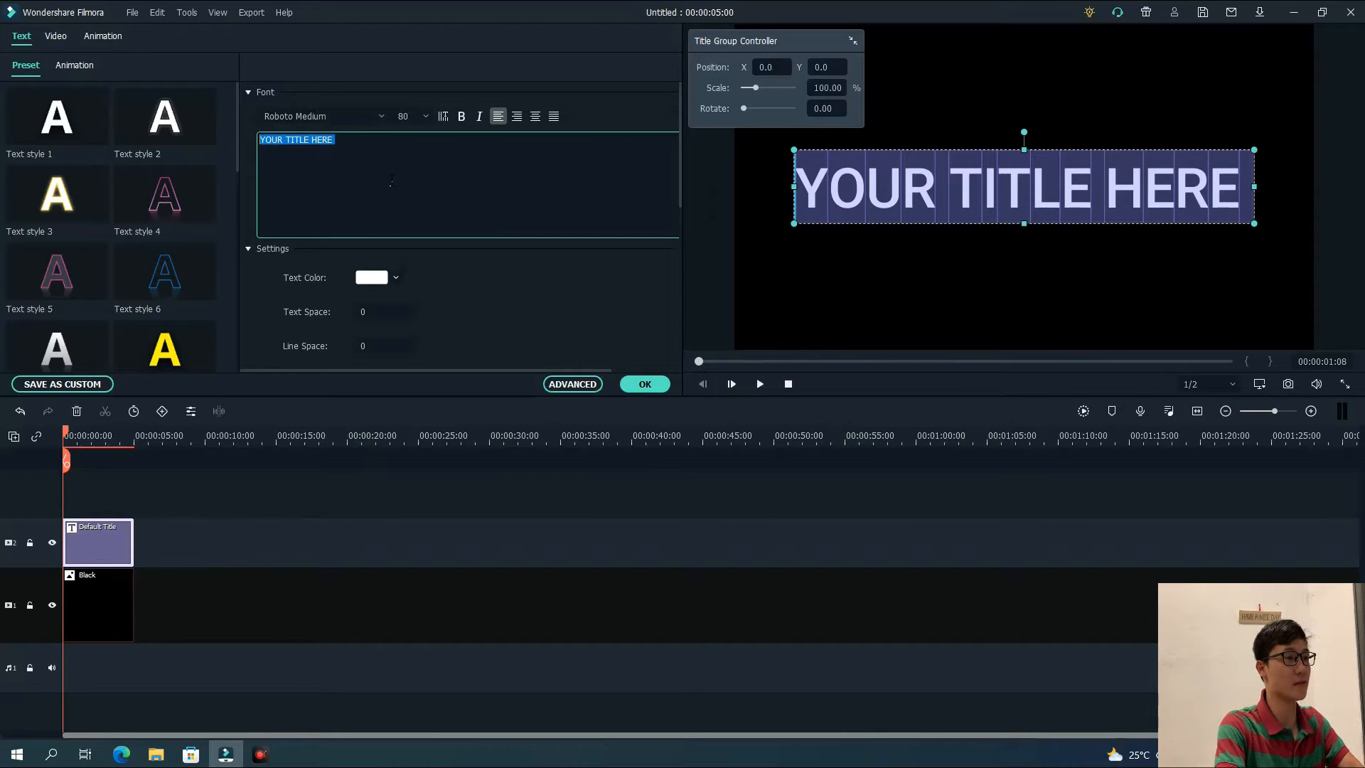
pyautogui.write('REVEAL')
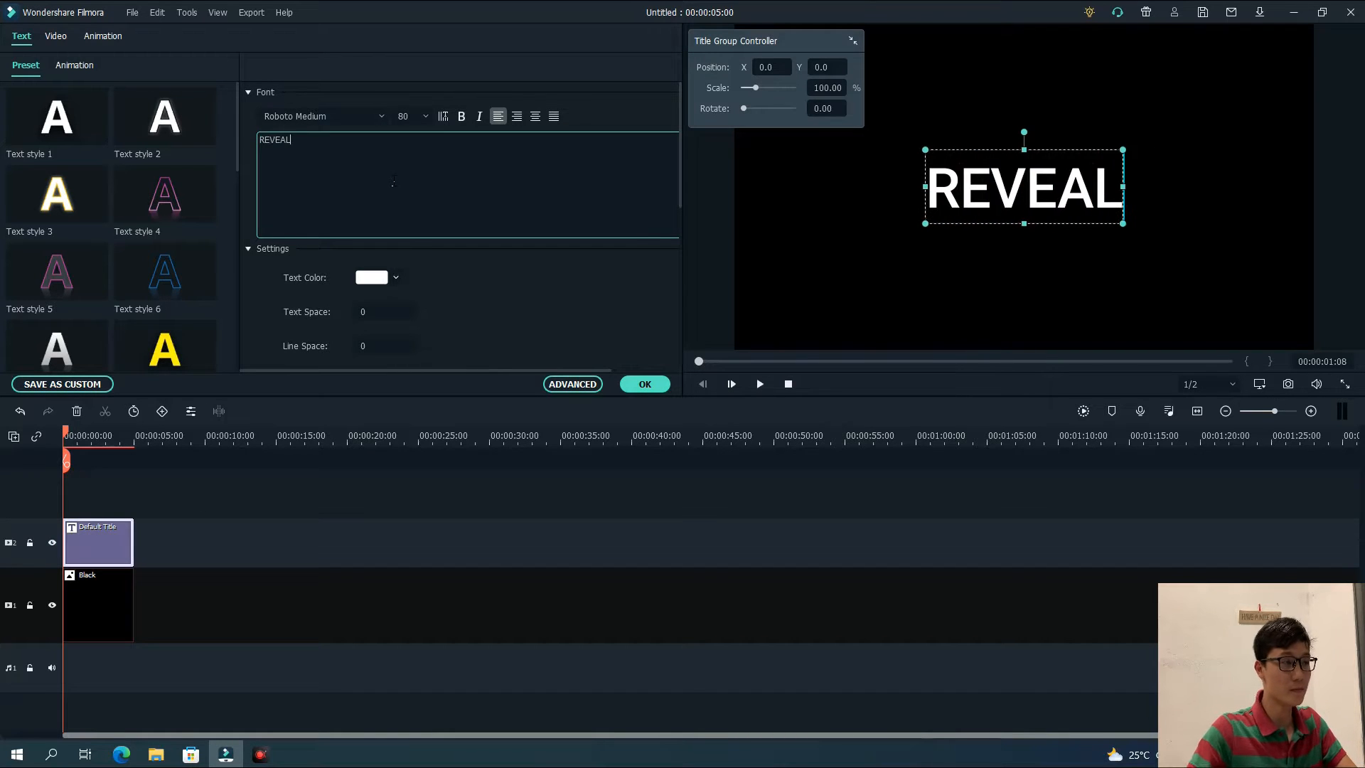
# Set the REVEAL text's font to Roboto Condensed Bold at size 100
pyautogui.click(382, 118)
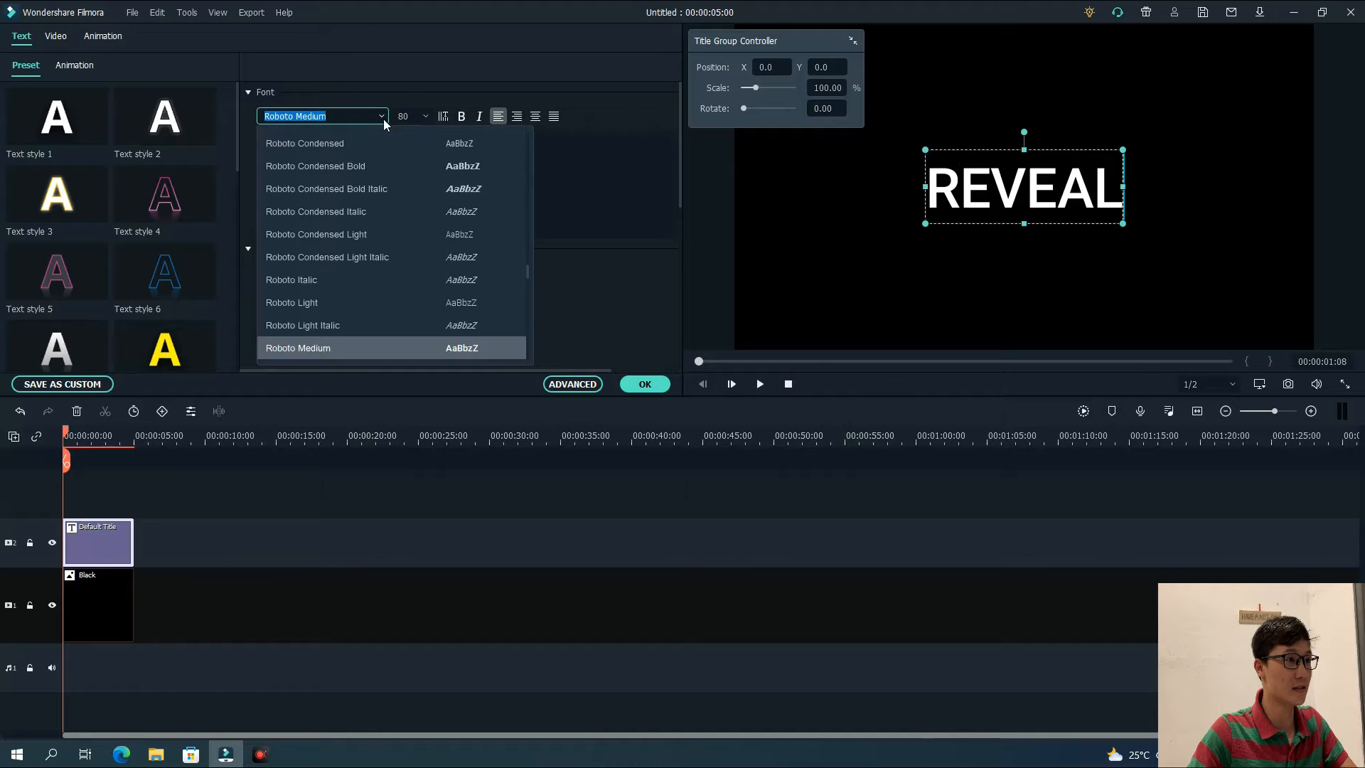
pyautogui.click(407, 162)
pyautogui.doubleClick(415, 120)
pyautogui.write('100')
pyautogui.press('Return')
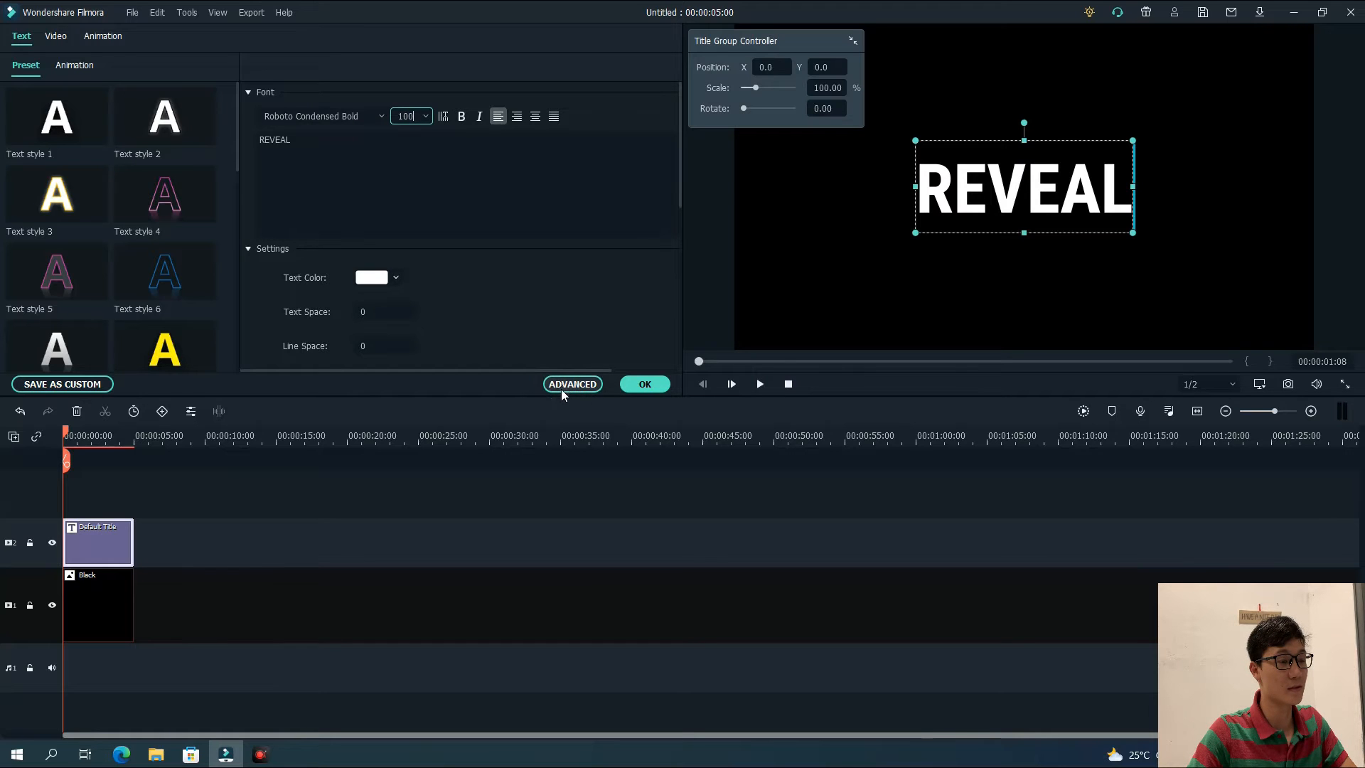
# Open the advanced text editor for the title and set the letter spacing to 12
pyautogui.click(580, 384)
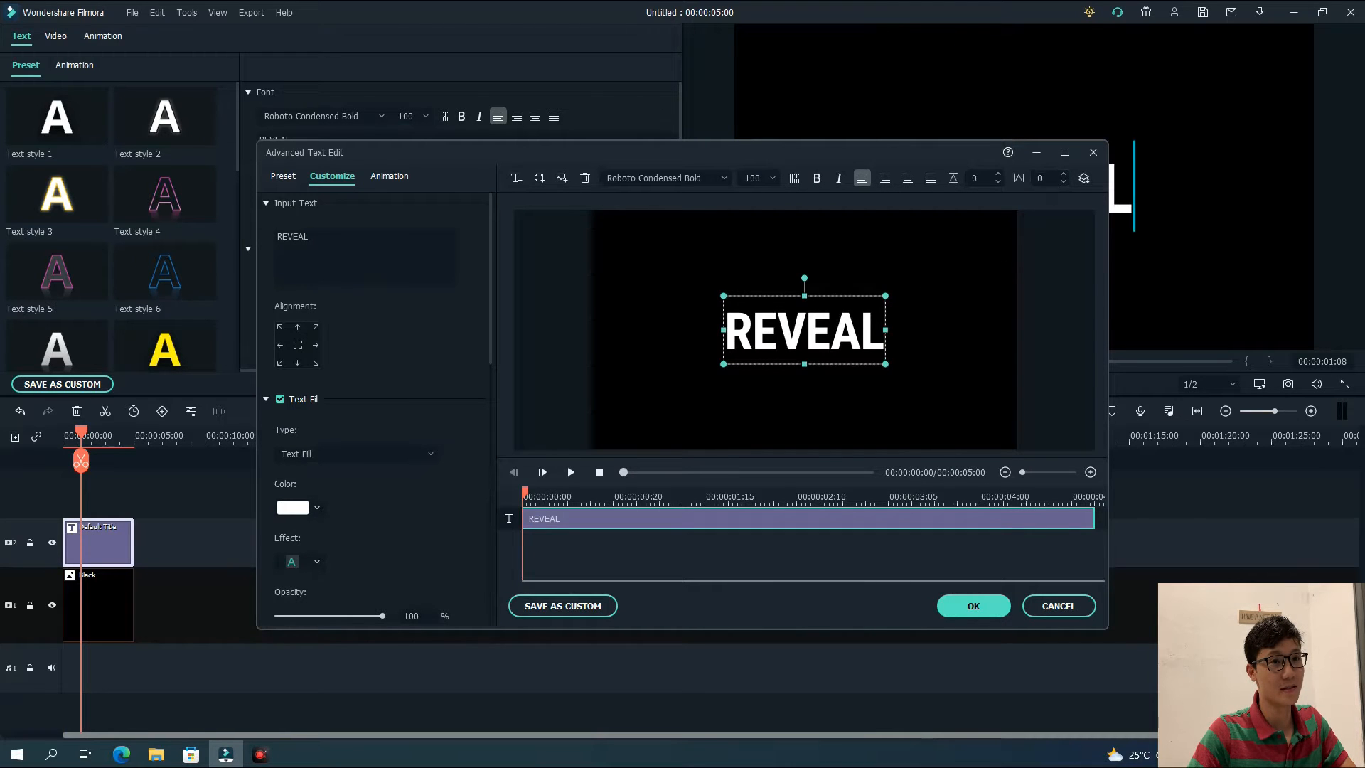
pyautogui.click(1041, 177)
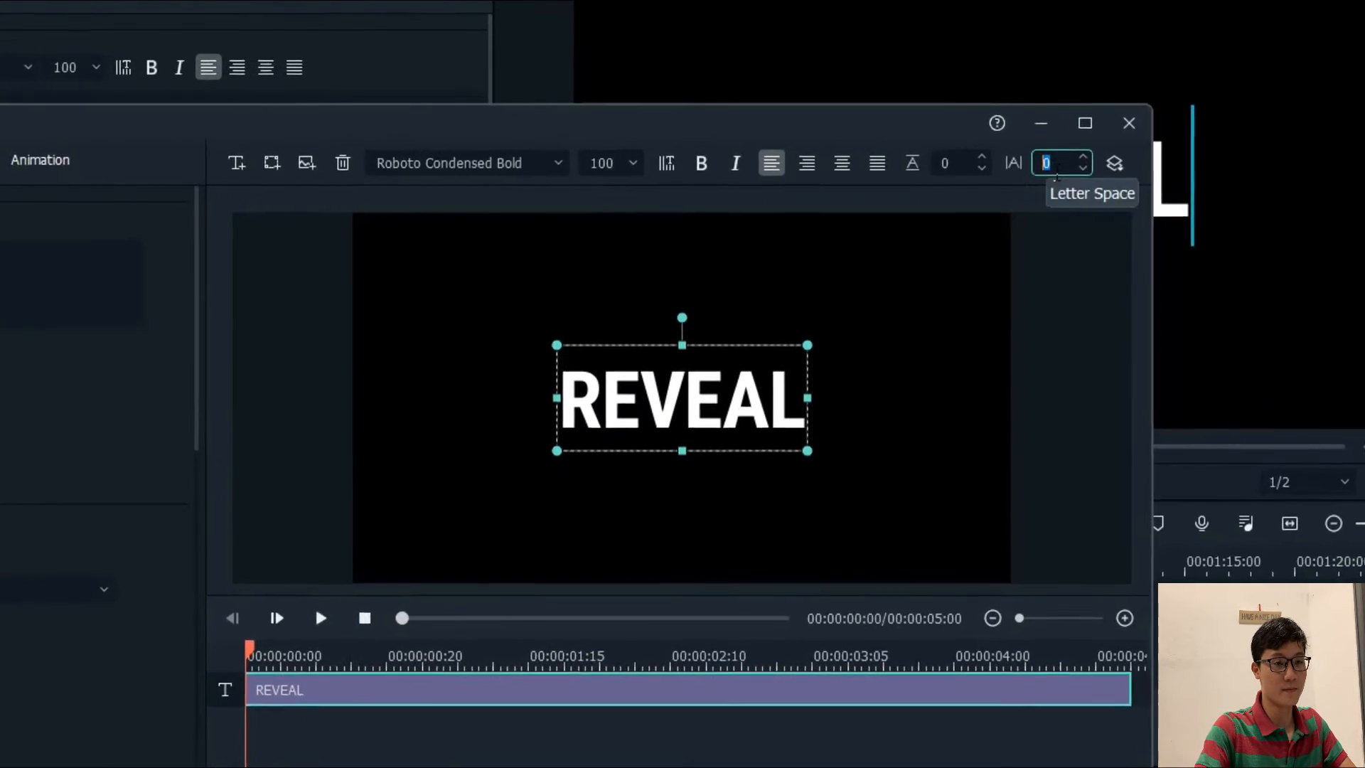
pyautogui.write('12')
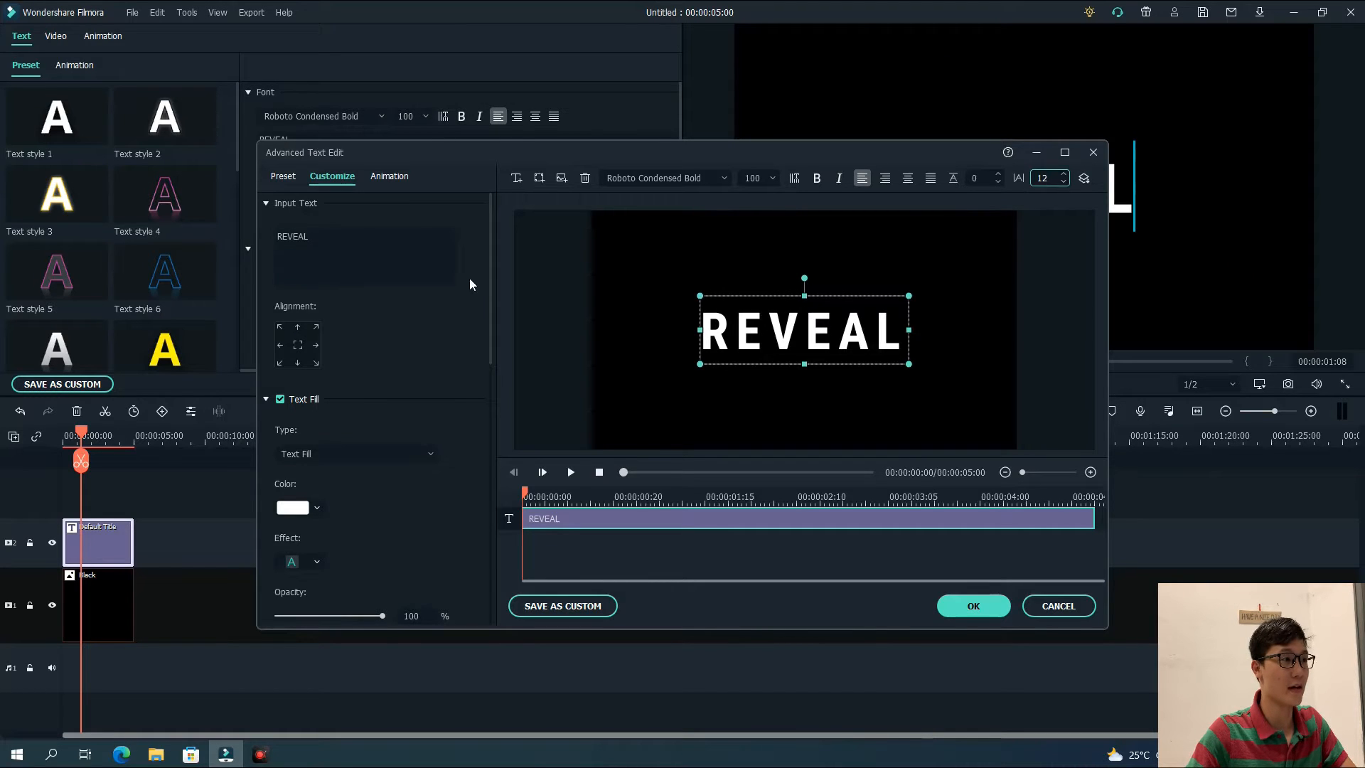
# Apply the yellow Text style 8 preset to the REVEAL text
pyautogui.click(288, 179)
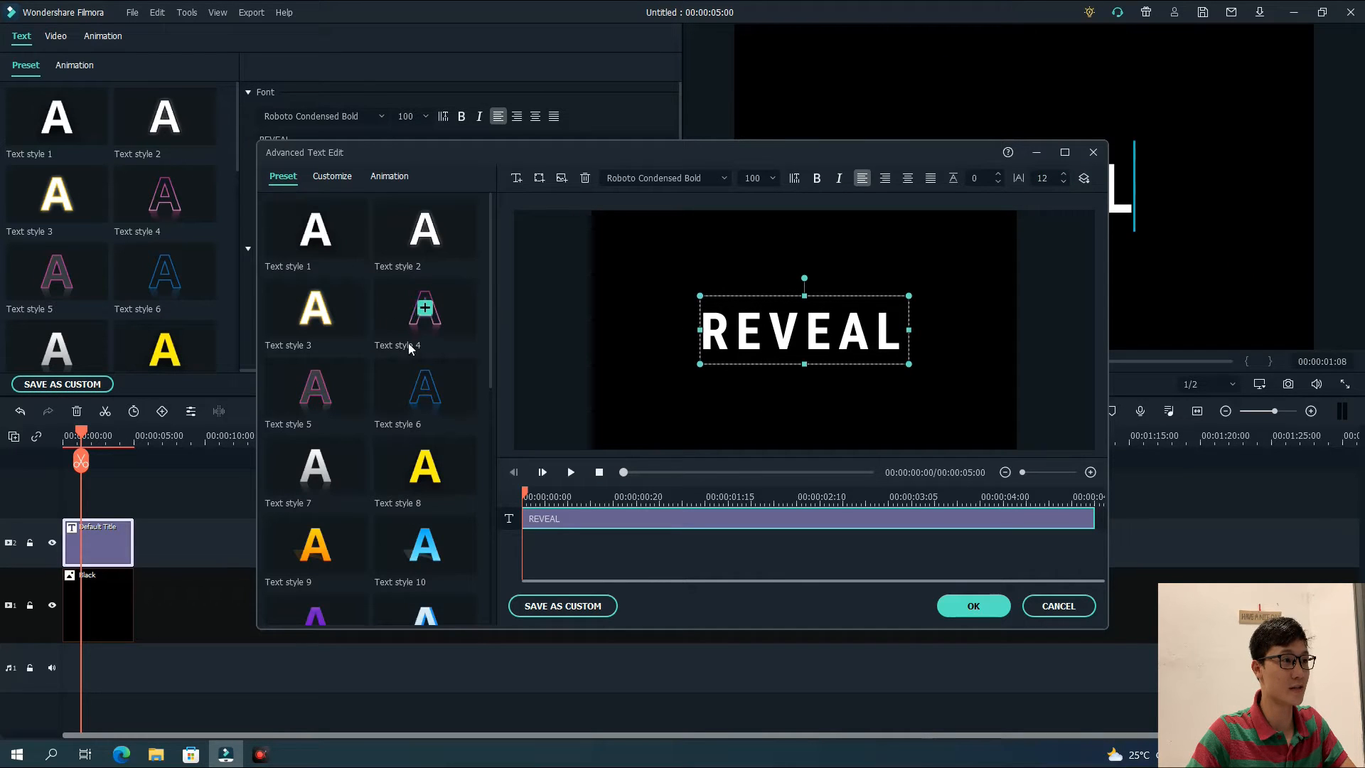
pyautogui.scroll(-6, 402, 311)
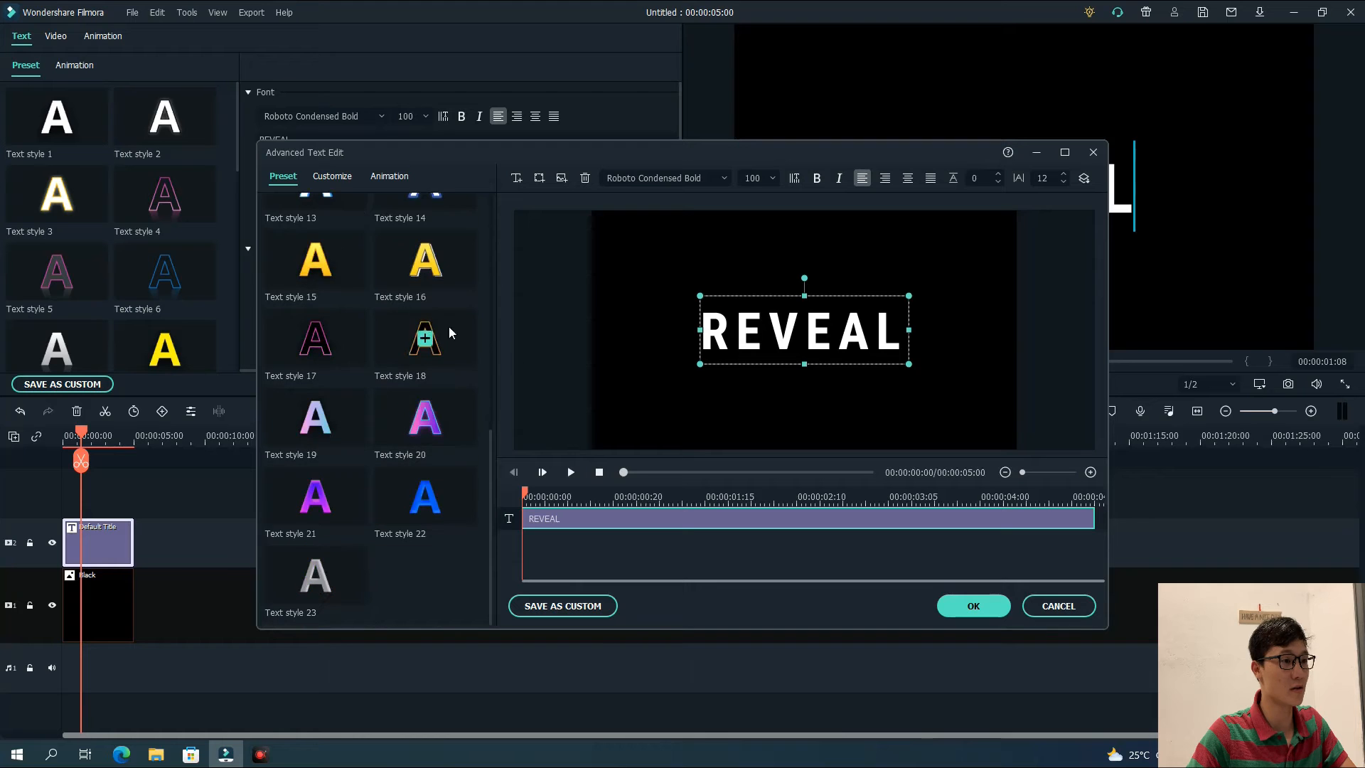
pyautogui.scroll(6, 455, 317)
pyautogui.scroll(-6, 452, 334)
pyautogui.scroll(6, 430, 292)
pyautogui.click(451, 400)
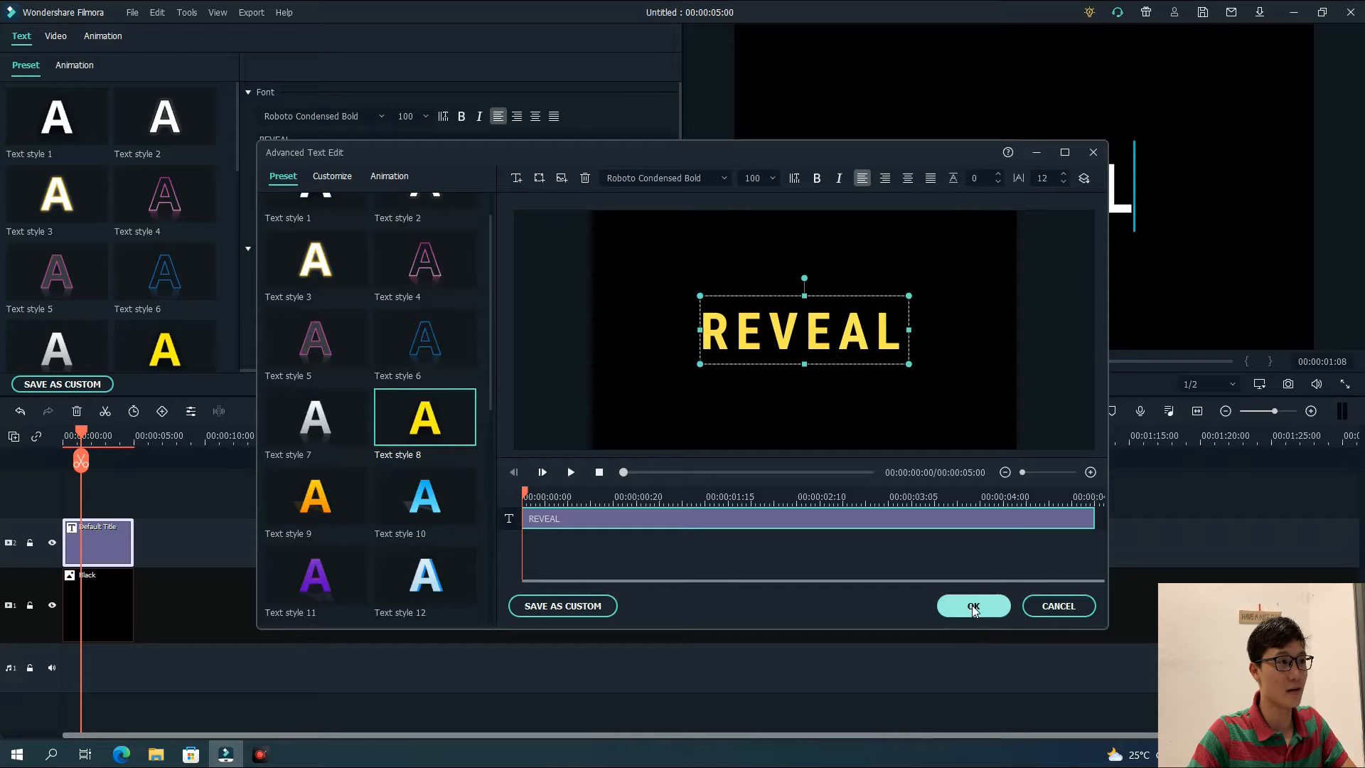
# Apply the Up Dir Insert animation to the REVEAL text and lengthen its intro portion to about 2 seconds
pyautogui.click(395, 179)
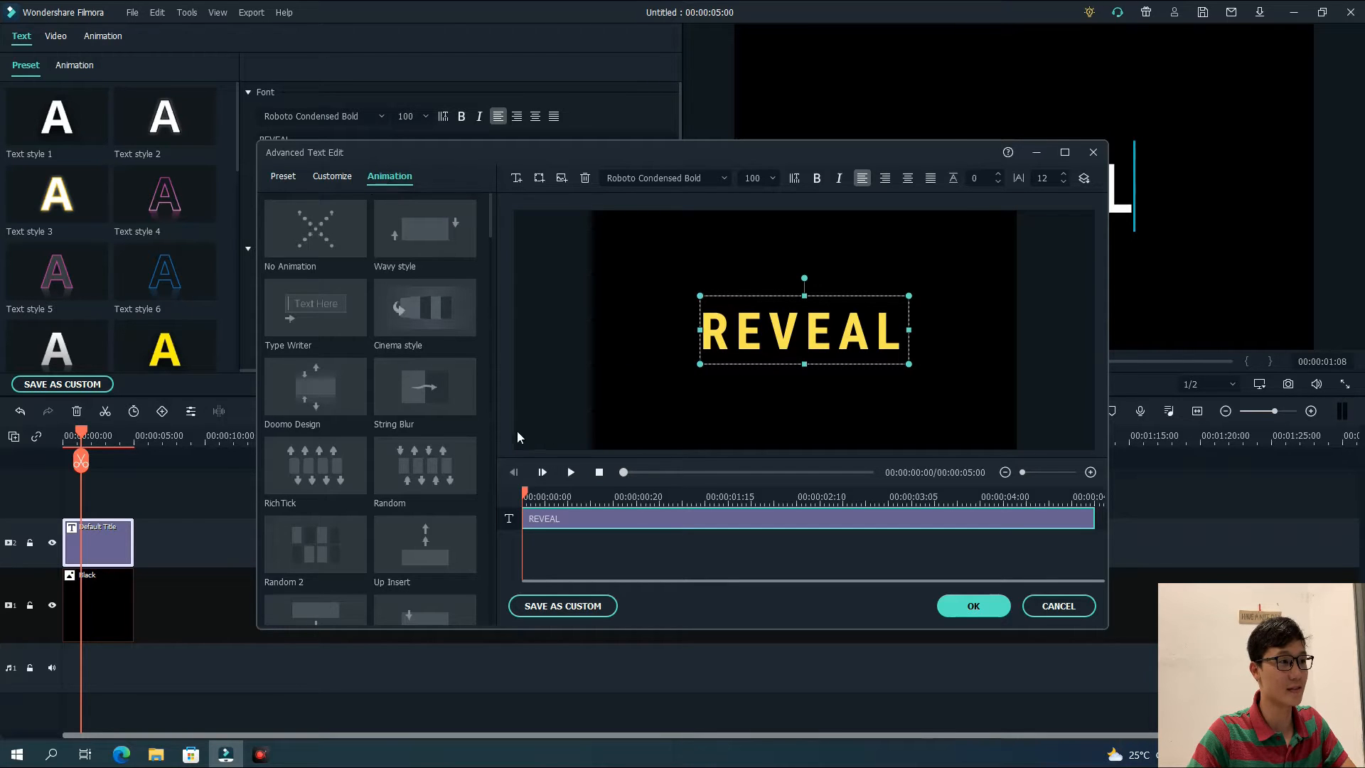
pyautogui.scroll(-3, 404, 410)
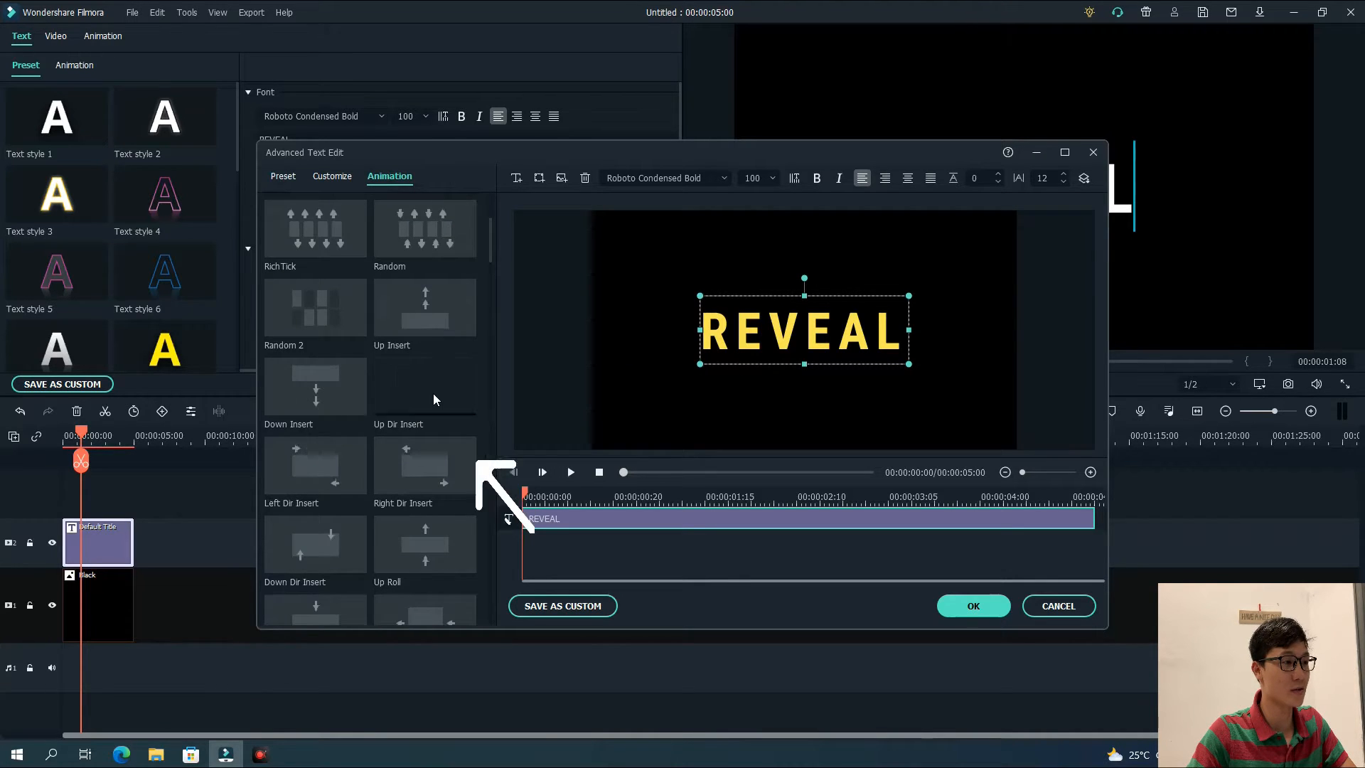
pyautogui.click(435, 398)
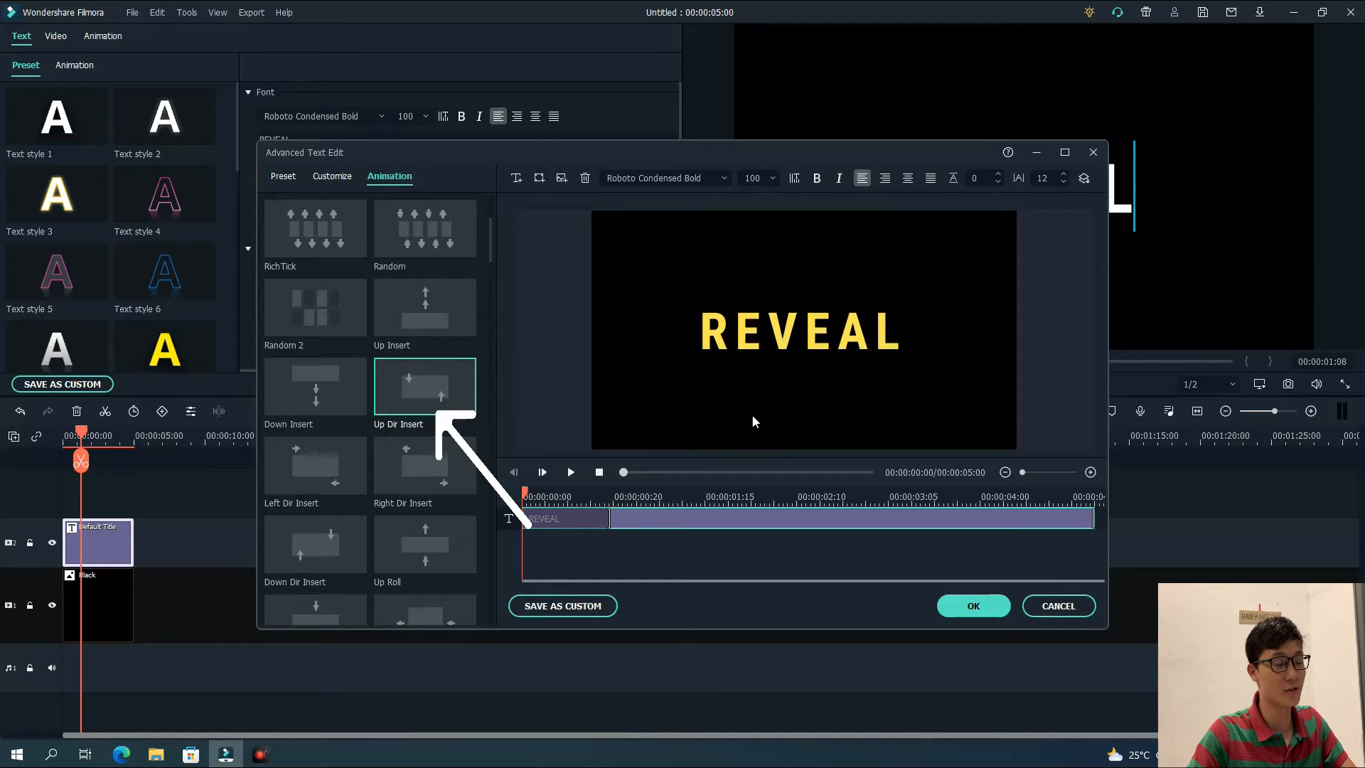
pyautogui.click(618, 519)
pyautogui.moveTo(626, 523); pyautogui.dragTo(766, 522)
# Play the text animation from the start to check its timing, and accept the title edits
pyautogui.click(571, 472)
pyautogui.click(575, 473)
pyautogui.moveTo(853, 497); pyautogui.dragTo(526, 497)
pyautogui.click(570, 472)
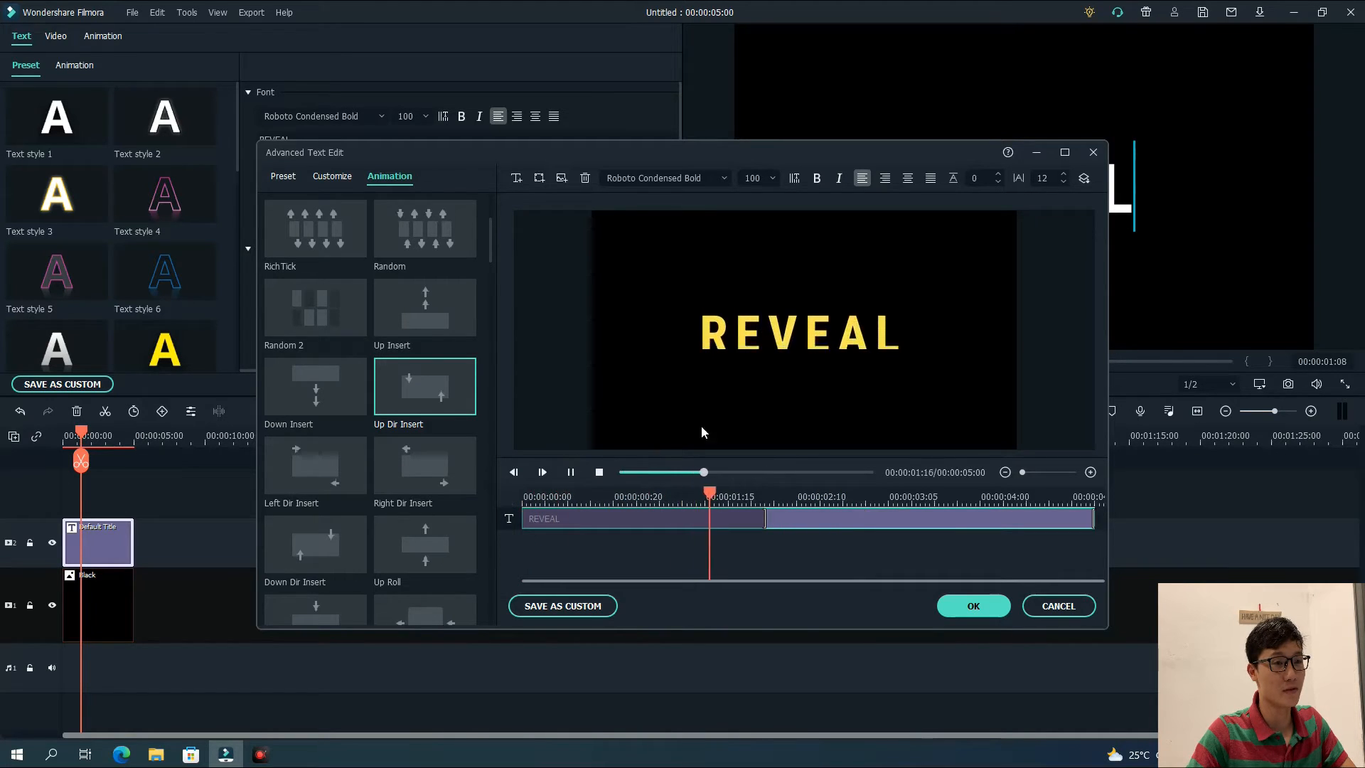
pyautogui.click(571, 471)
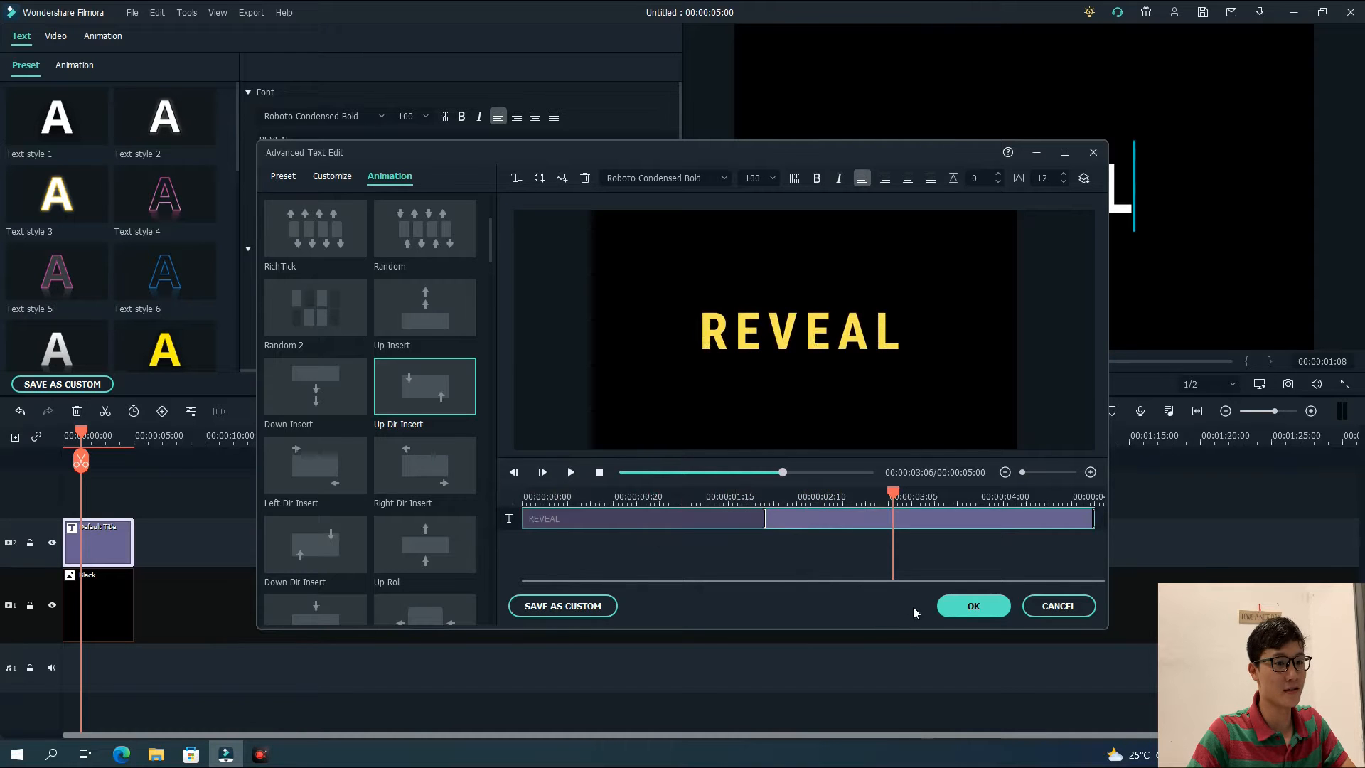
pyautogui.click(956, 605)
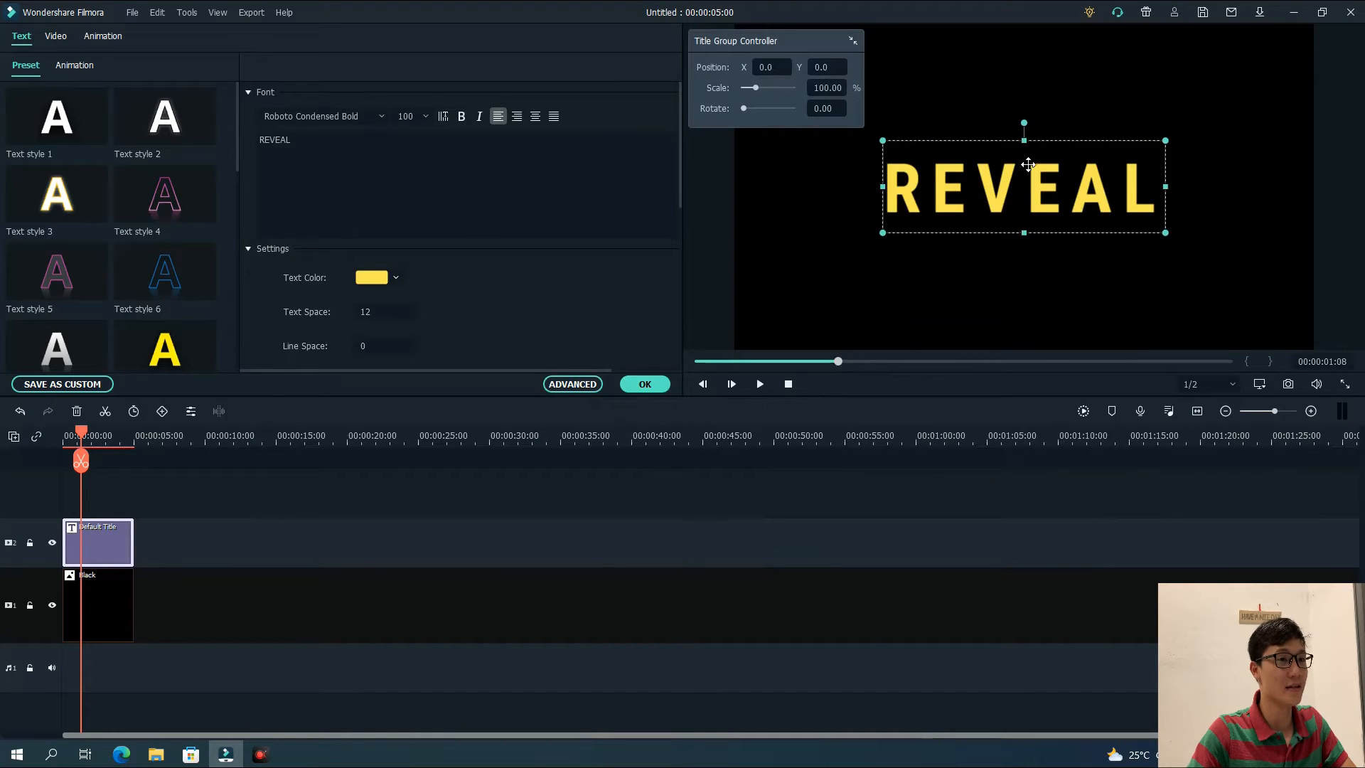
pyautogui.click(645, 384)
# Export the title sequence to the computer as an MP4 named My Video and dismiss the export window
pyautogui.click(643, 41)
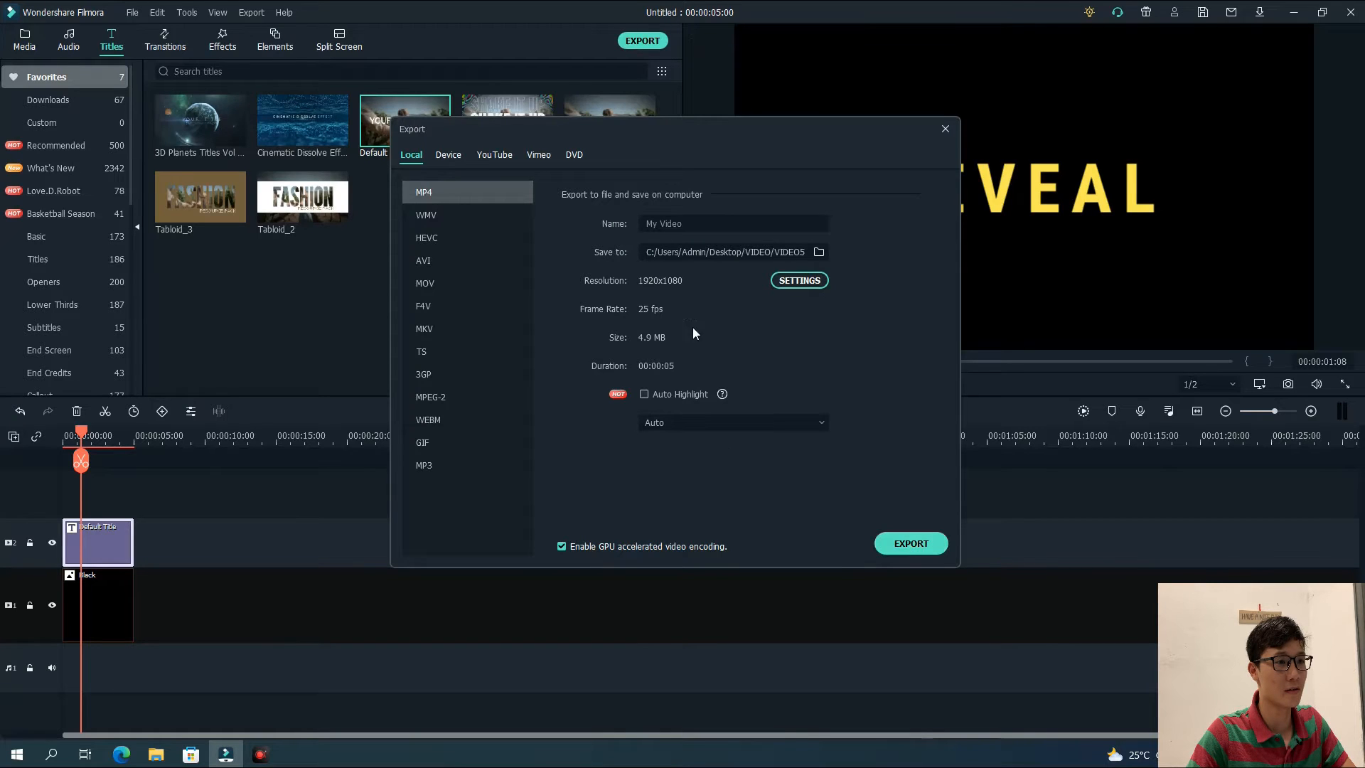
pyautogui.click(911, 543)
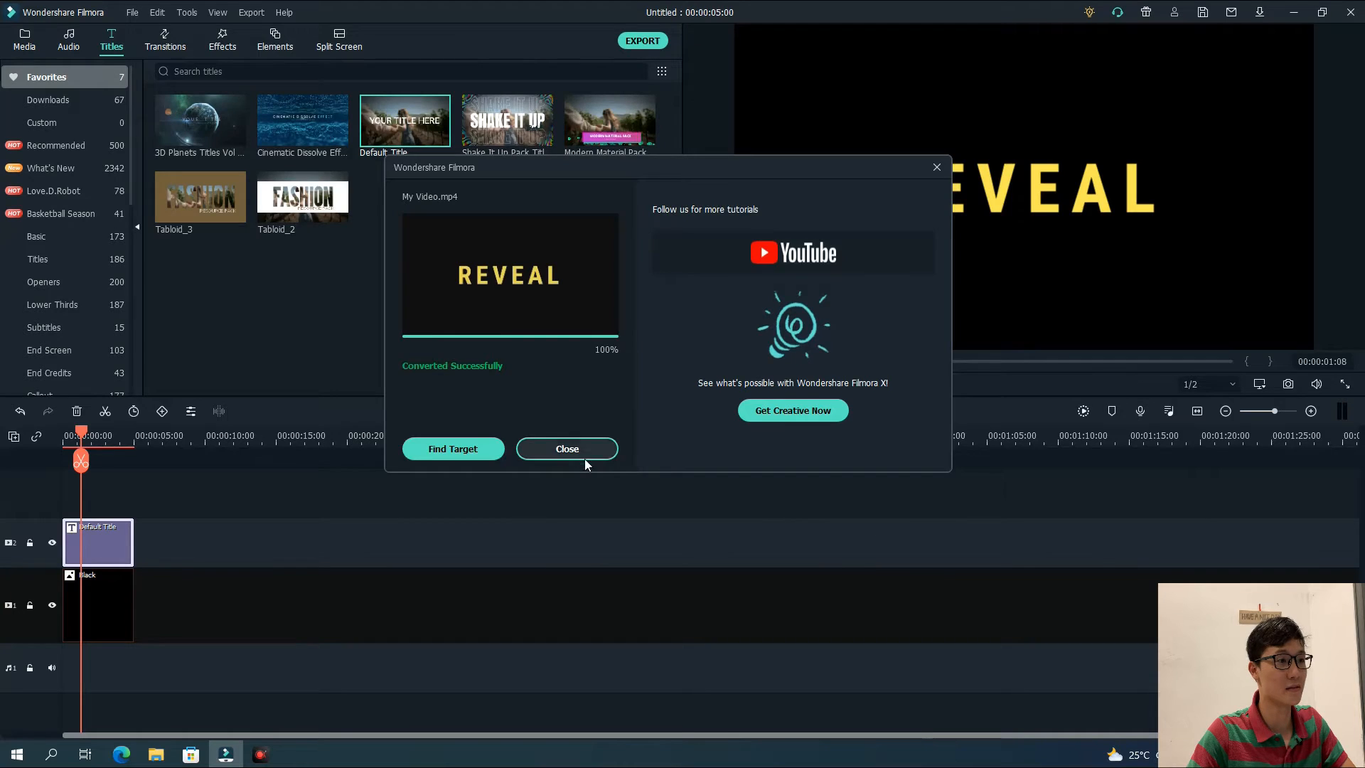
pyautogui.click(584, 456)
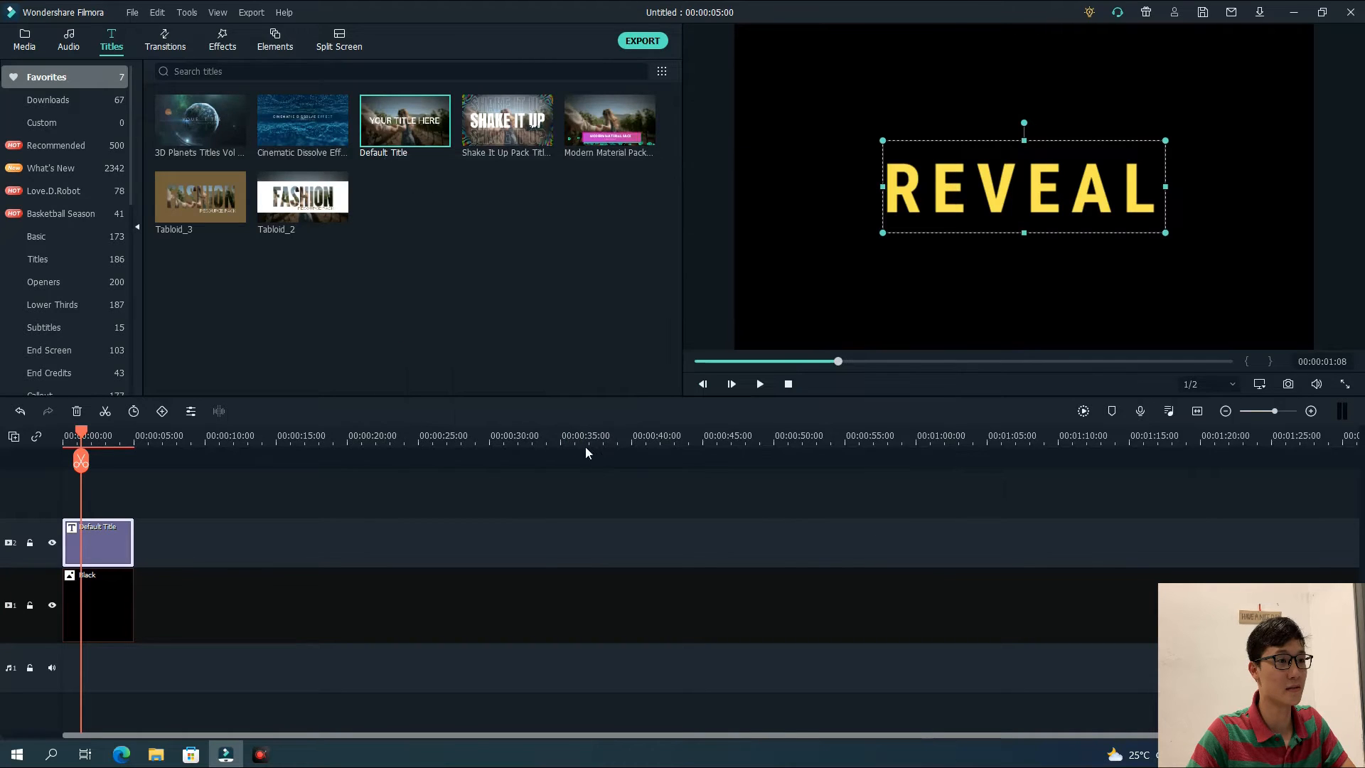
# Import the exported My Video file from the VIDEO5 folder into the project media
pyautogui.click(33, 52)
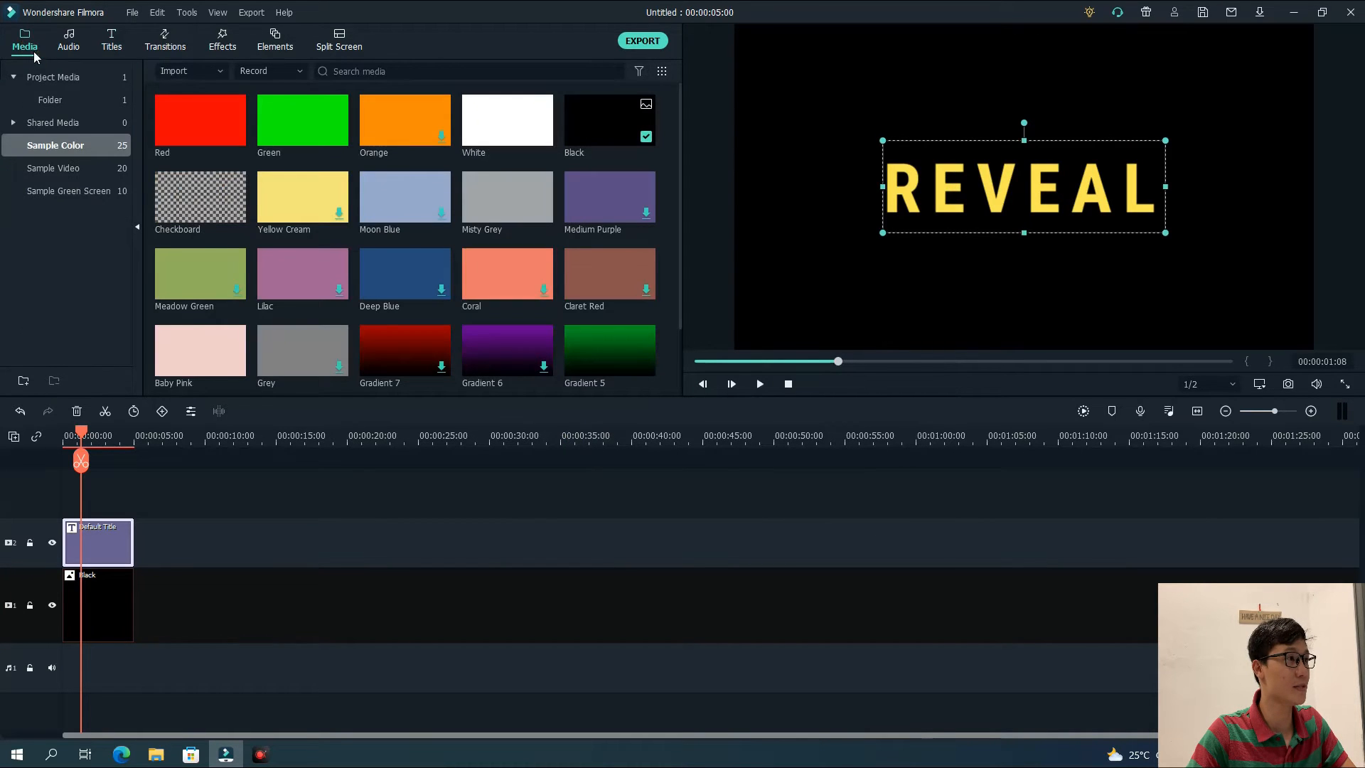
pyautogui.click(170, 71)
pyautogui.click(178, 96)
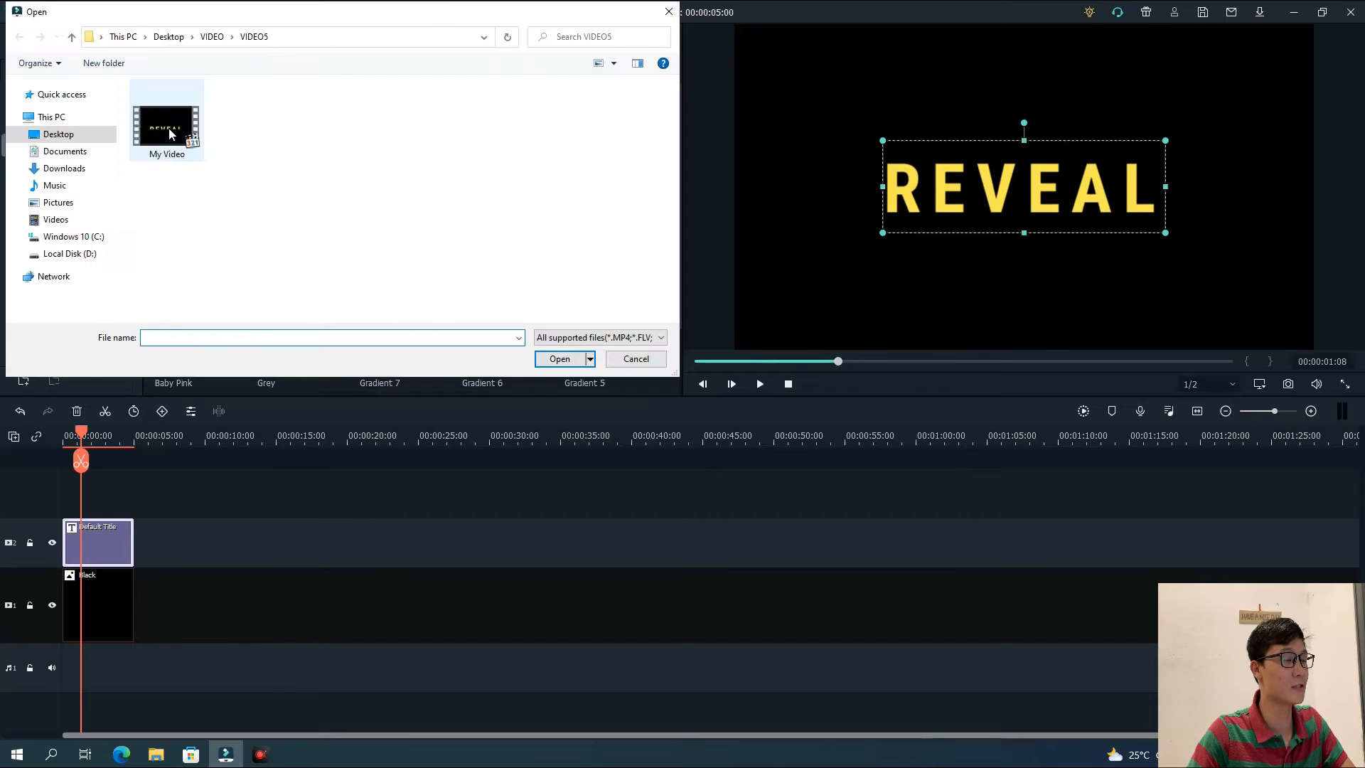
pyautogui.doubleClick(161, 122)
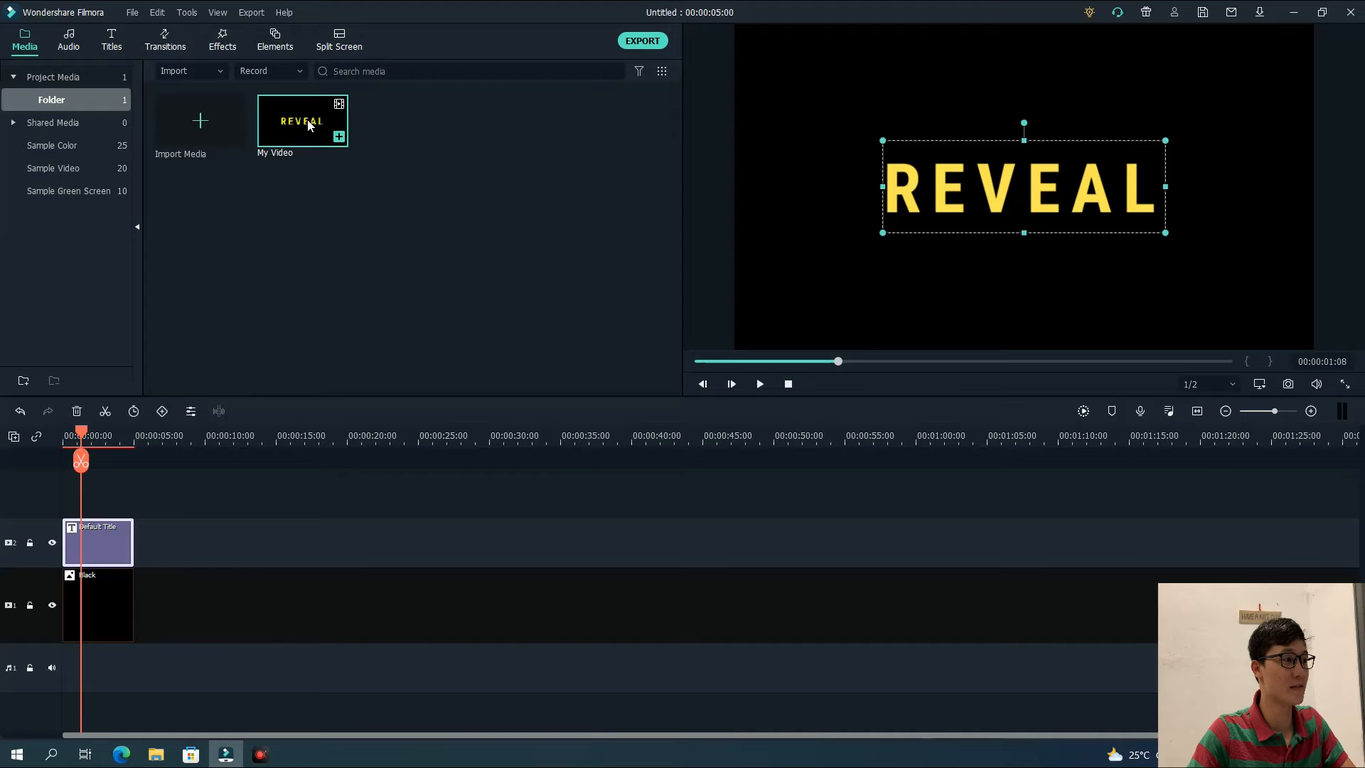
# Replace the Black clip on track 1 with My Video at the timeline start, and move the title up to track 3
pyautogui.click(131, 589)
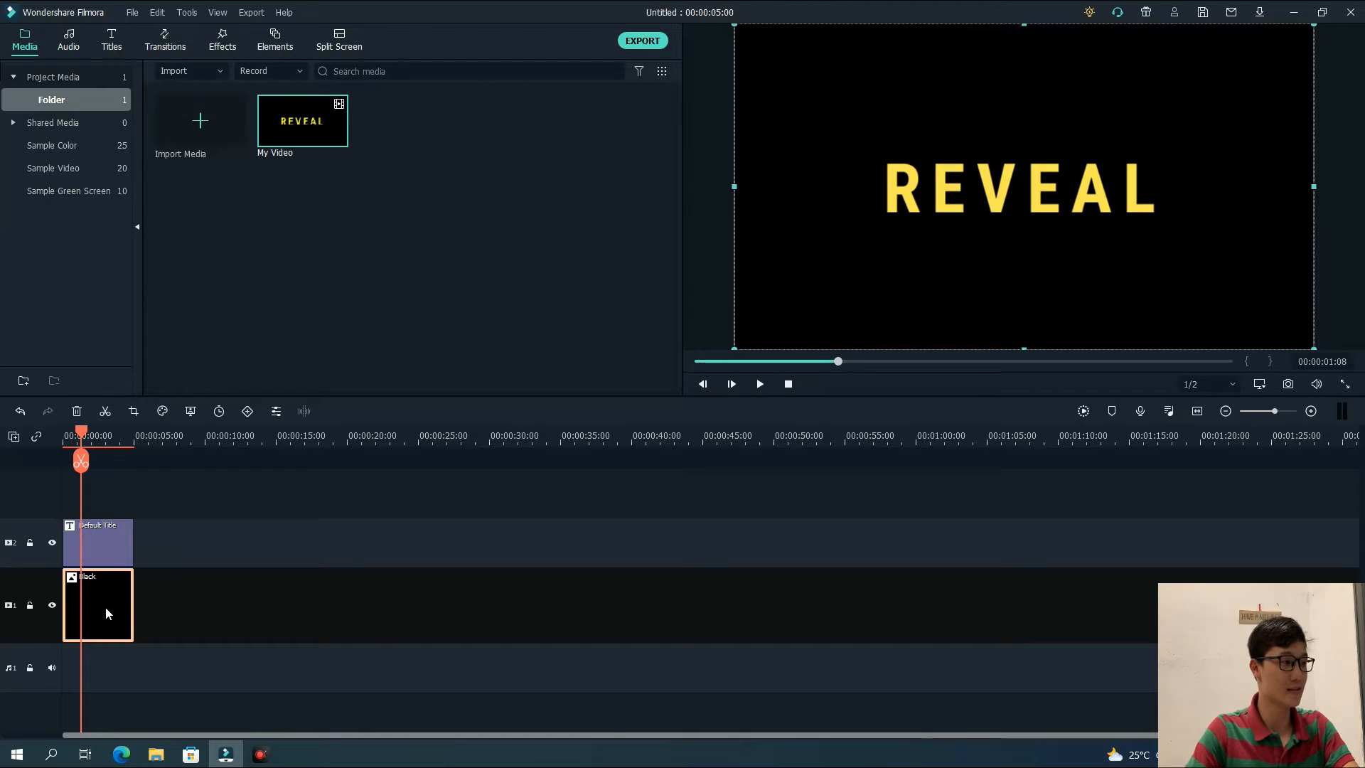
pyautogui.press('Delete')
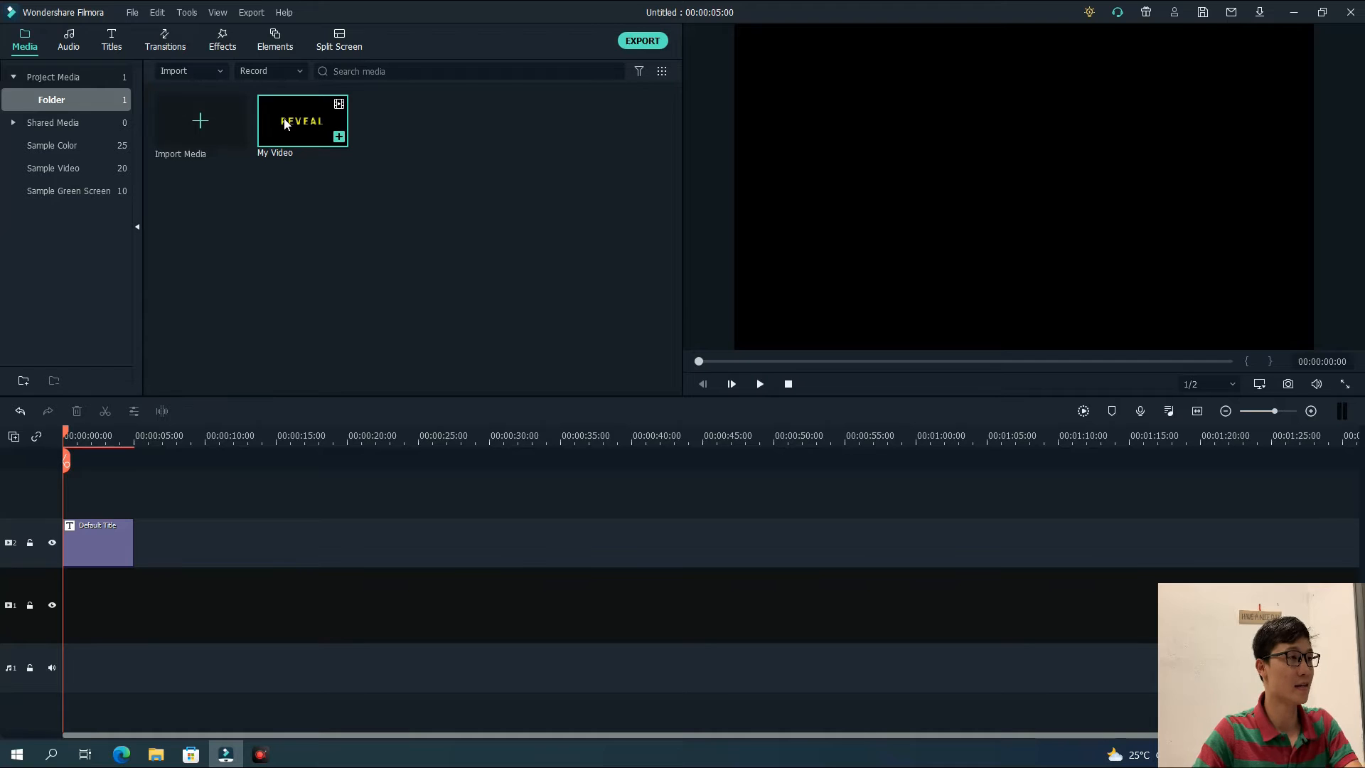
pyautogui.moveTo(285, 124); pyautogui.dragTo(58, 616)
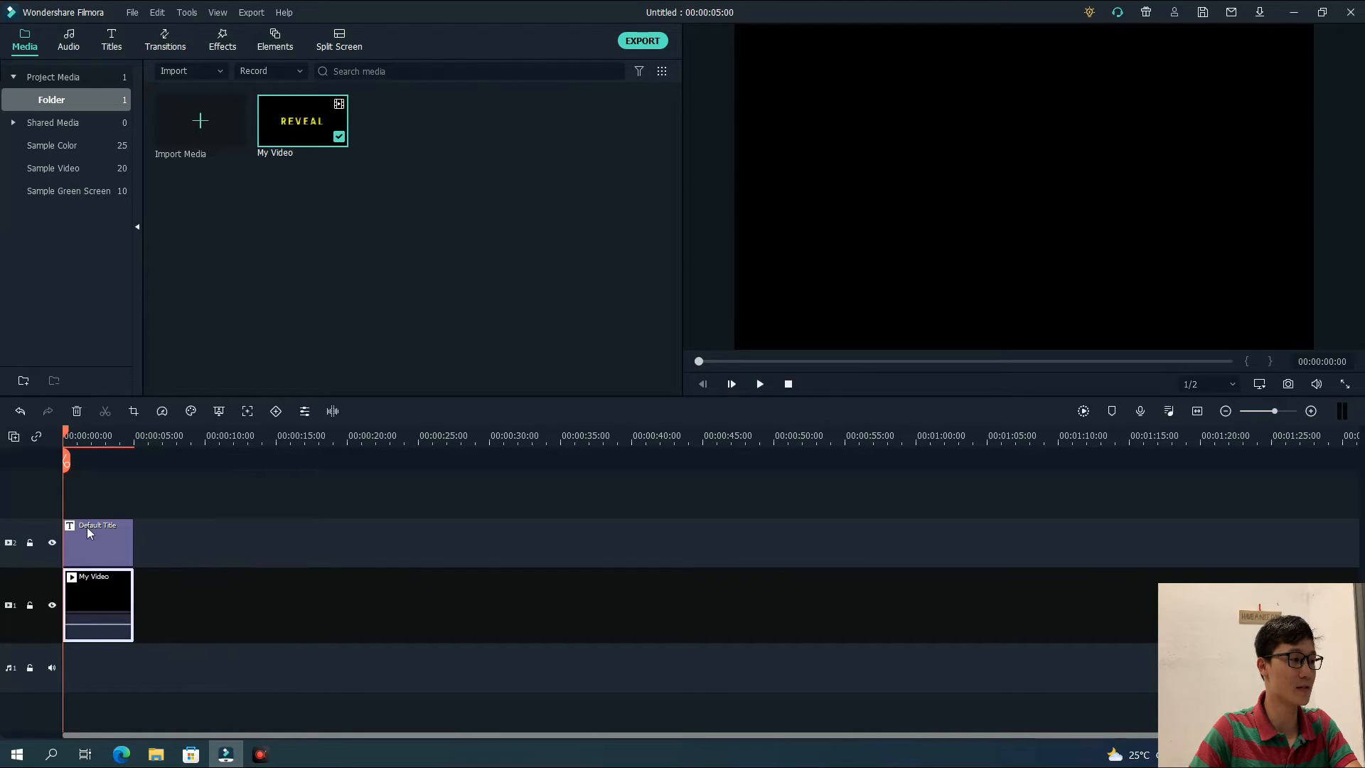
pyautogui.click(92, 553)
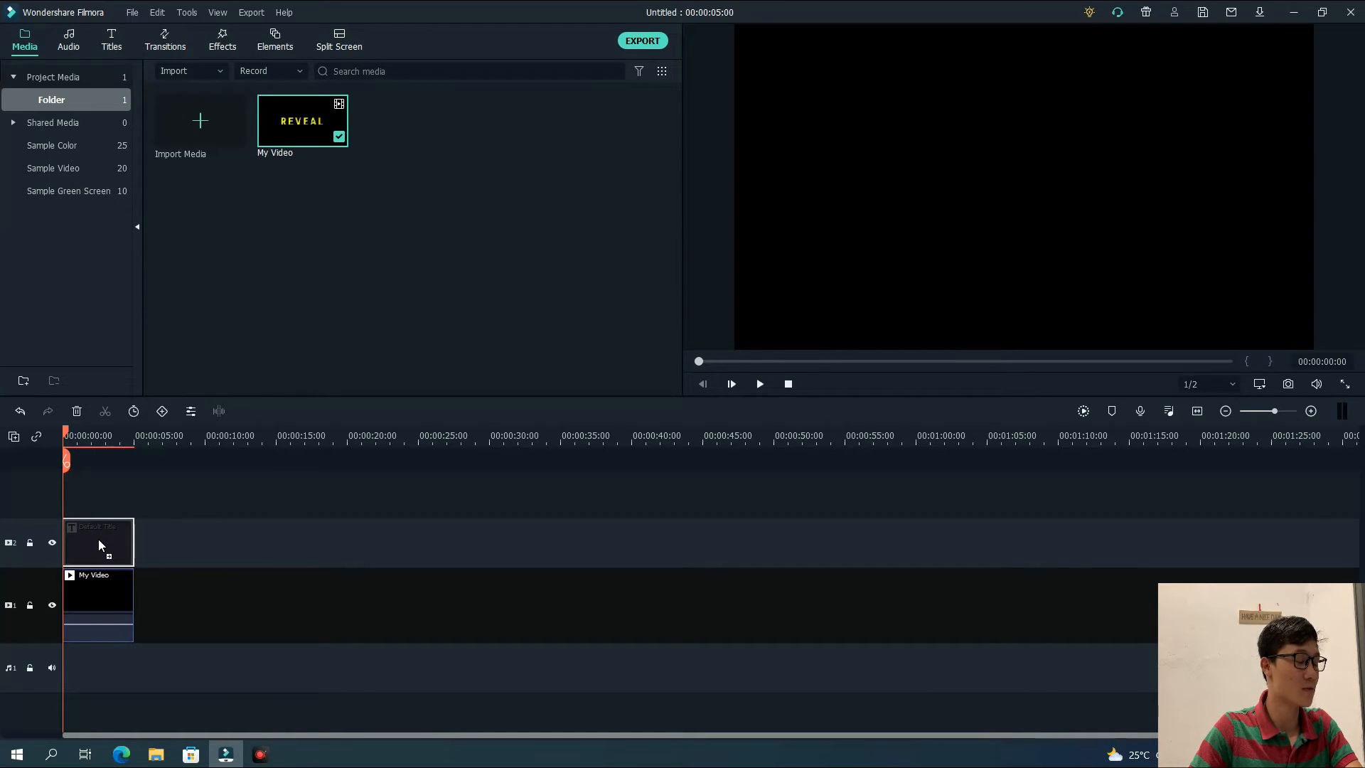
pyautogui.moveTo(98, 539); pyautogui.dragTo(86, 503)
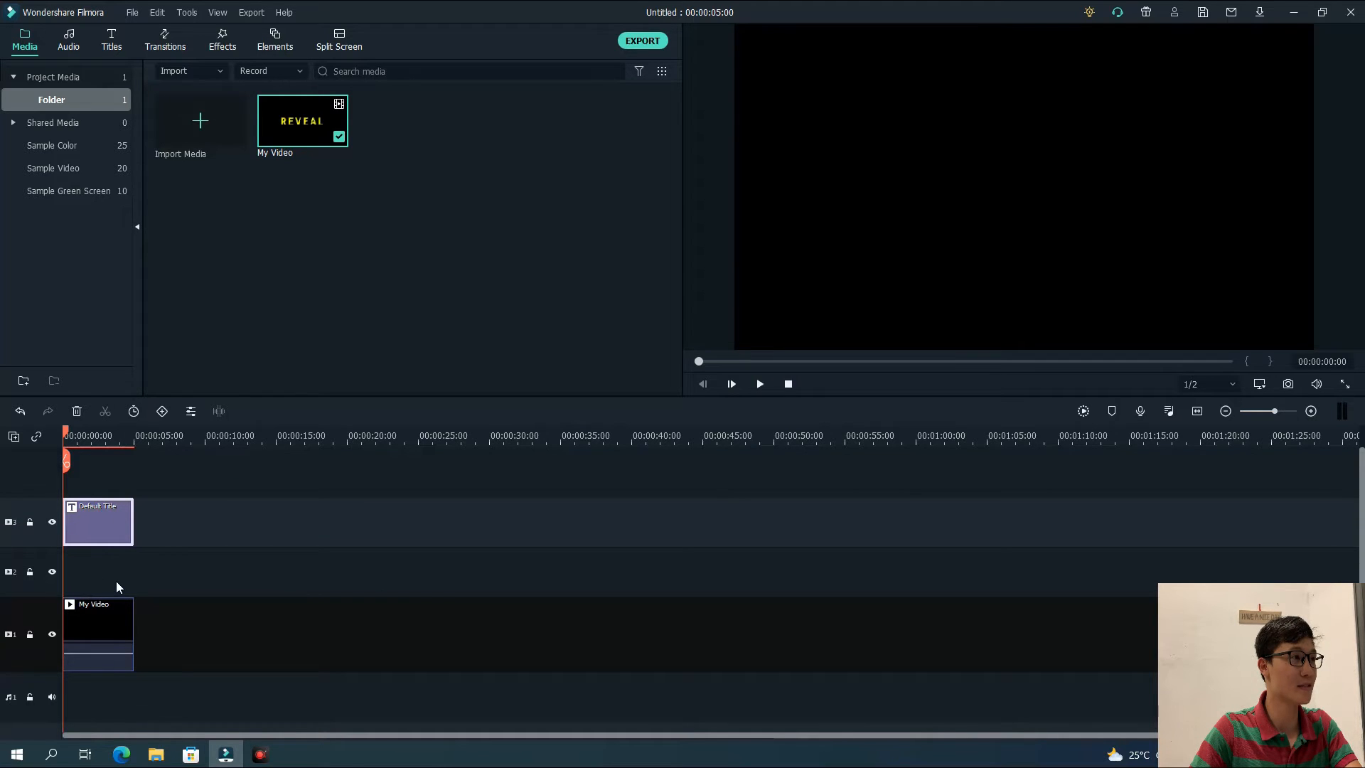
# Search the effects for FLIP UP and place the Flip Up effect on track 2, between the title and My Video
pyautogui.click(223, 39)
pyautogui.click(199, 71)
pyautogui.click(440, 158)
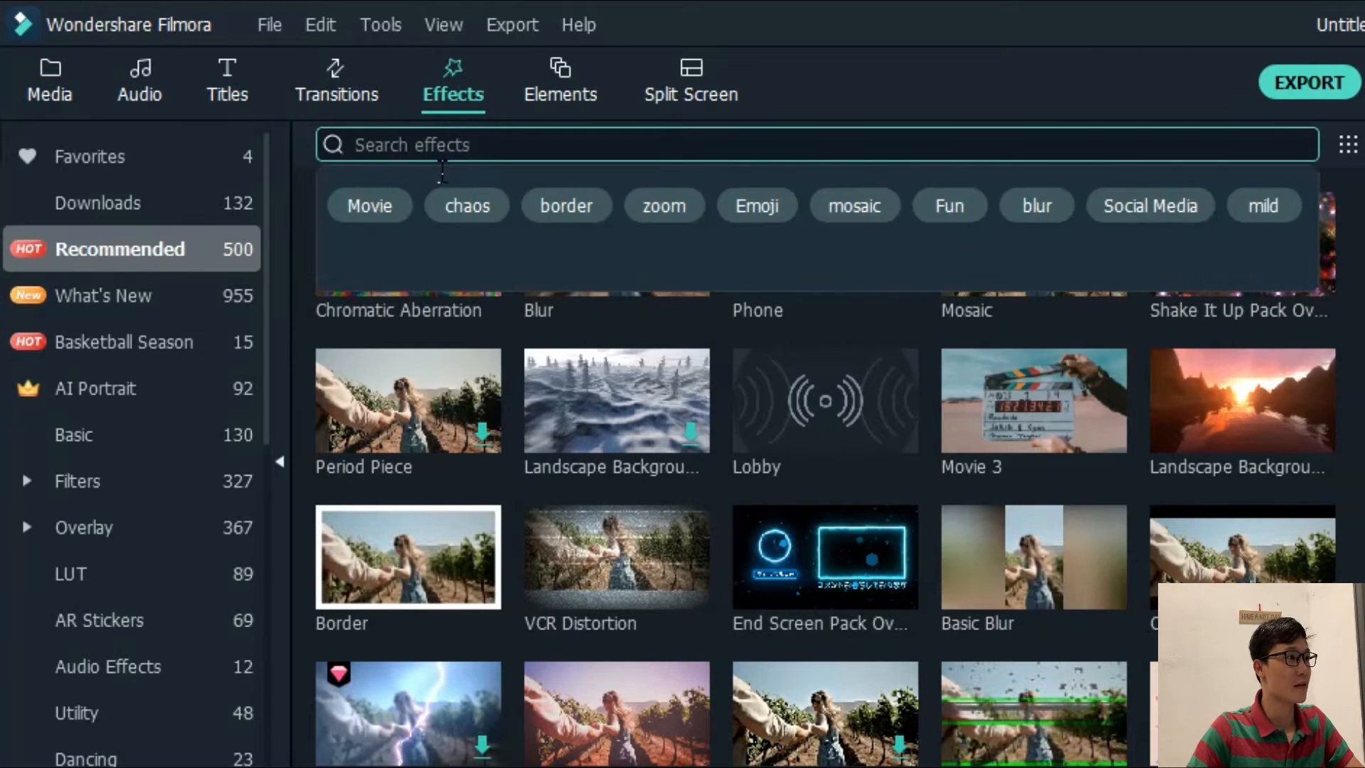
pyautogui.write('FLIP')
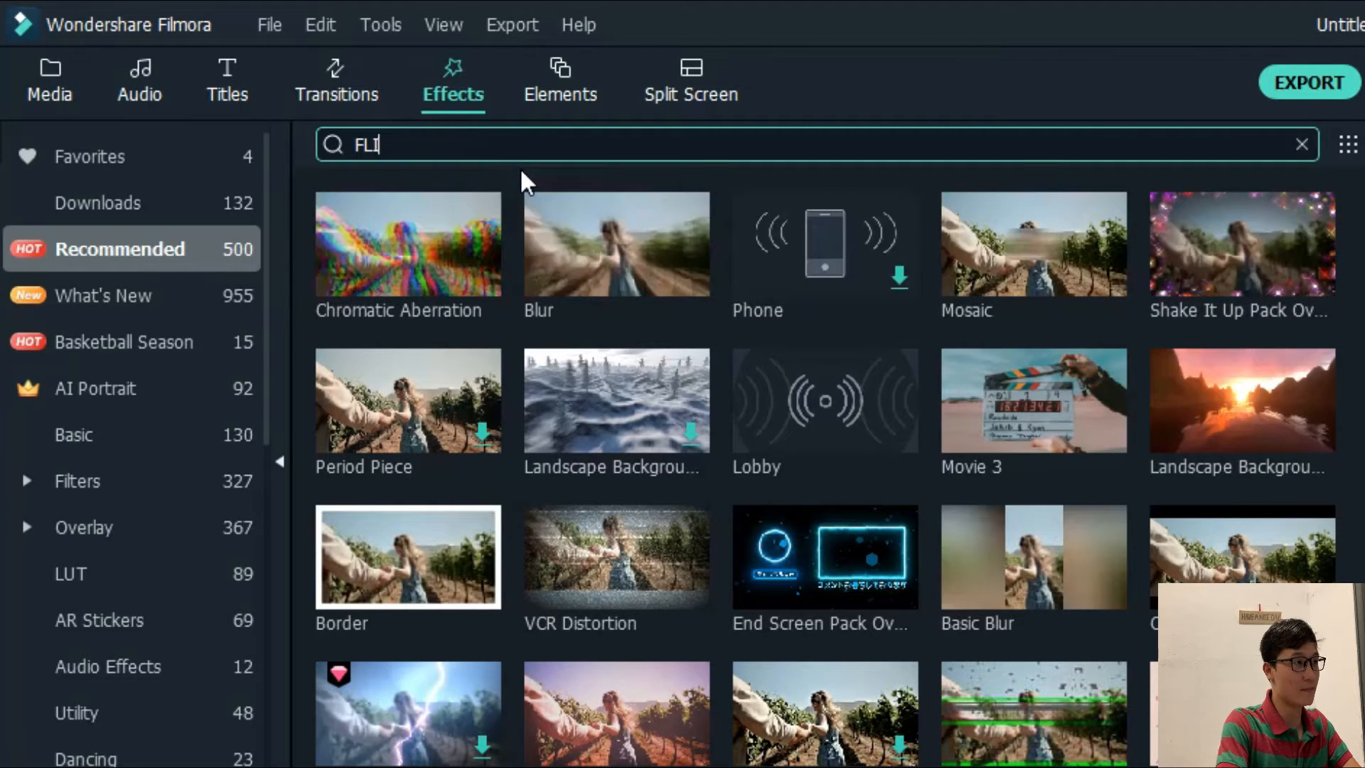
pyautogui.write(' UP')
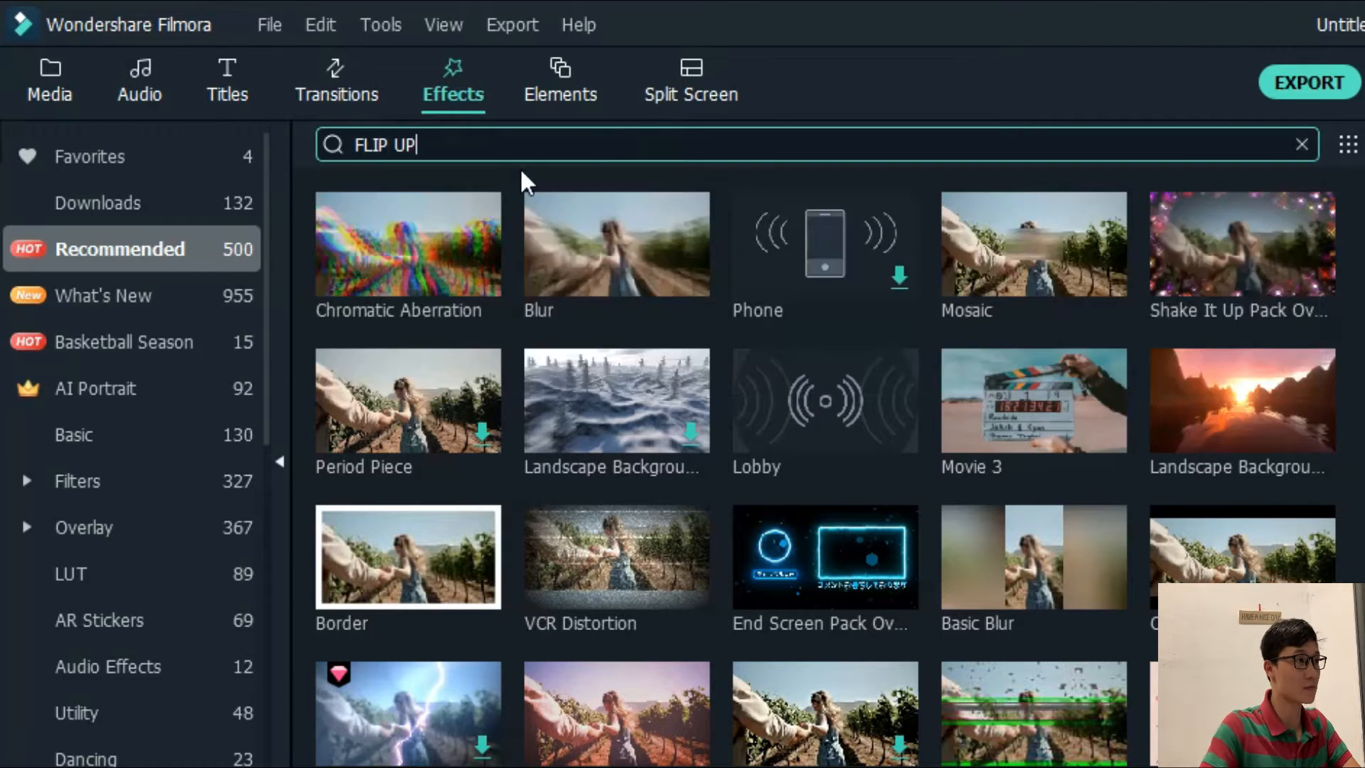
pyautogui.press('Return')
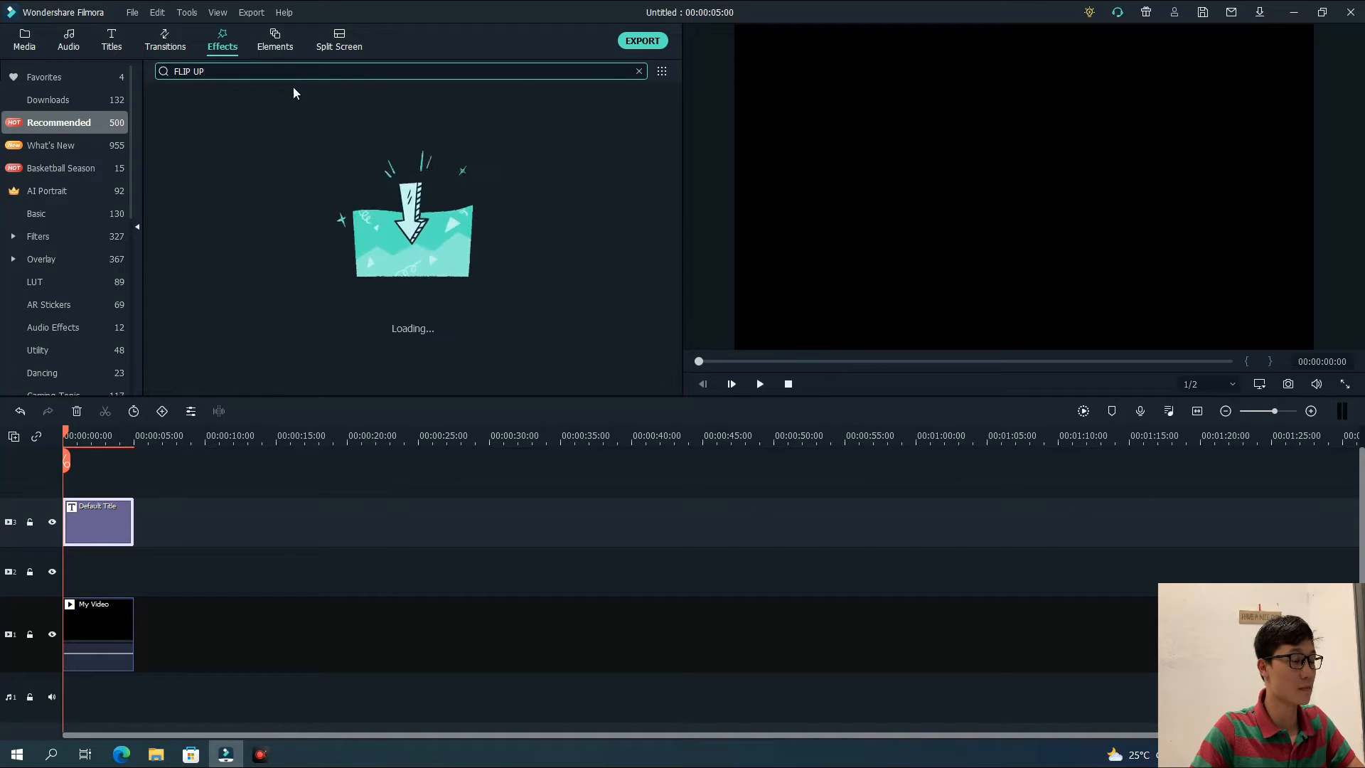
pyautogui.moveTo(200, 124); pyautogui.dragTo(57, 583)
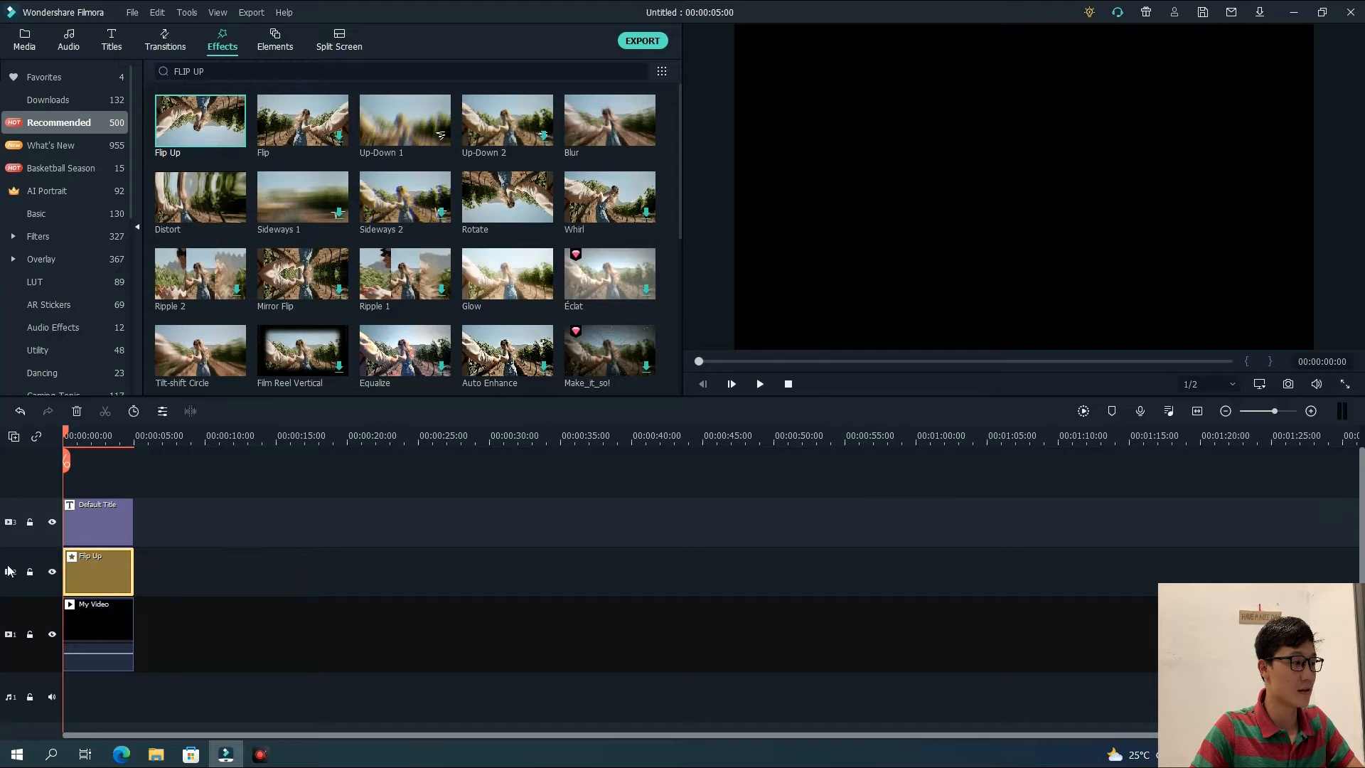
# Play the timeline to check how the Flip Up effect combines with the REVEAL title
pyautogui.click(758, 385)
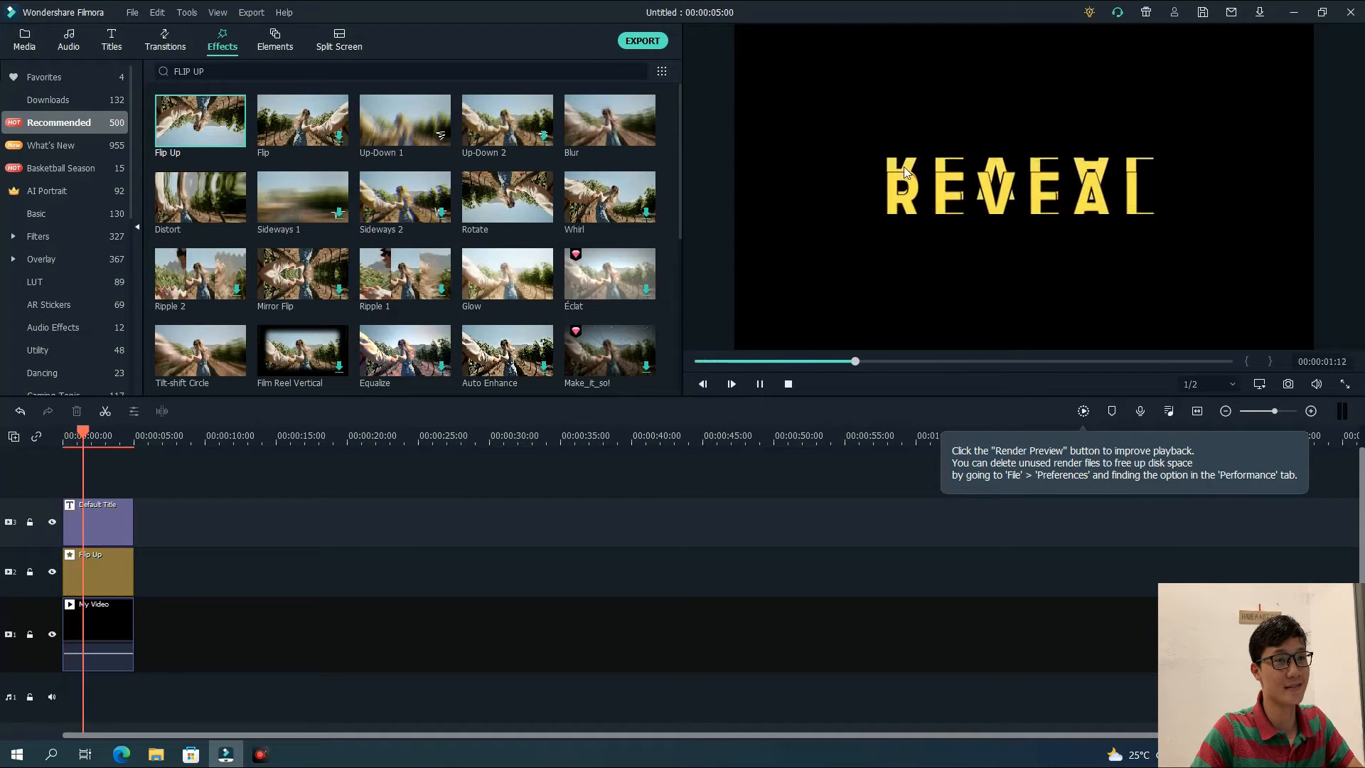
pyautogui.click(760, 384)
pyautogui.click(34, 523)
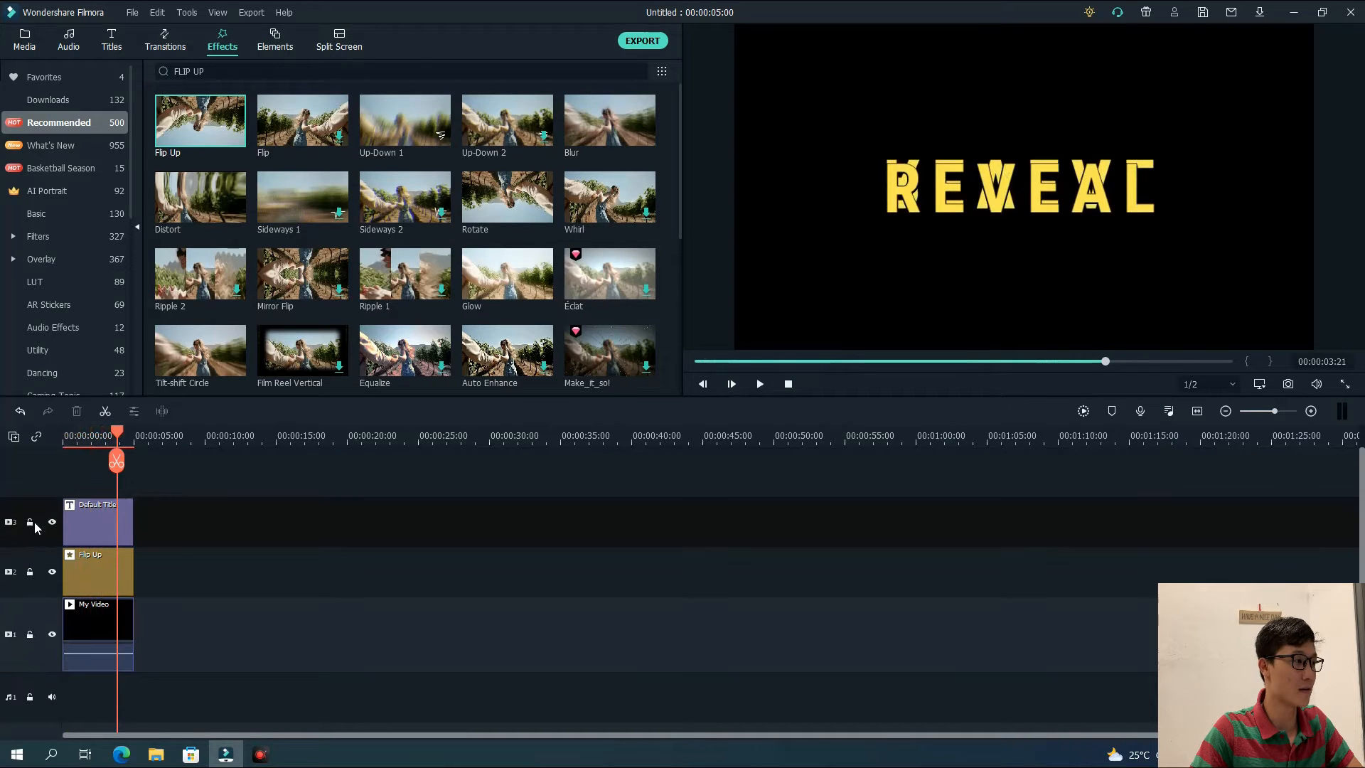
# Lock tracks 2 and 3, and shift My Video in the preview so the flipped REVEAL sits just below the title
pyautogui.click(31, 572)
pyautogui.click(31, 523)
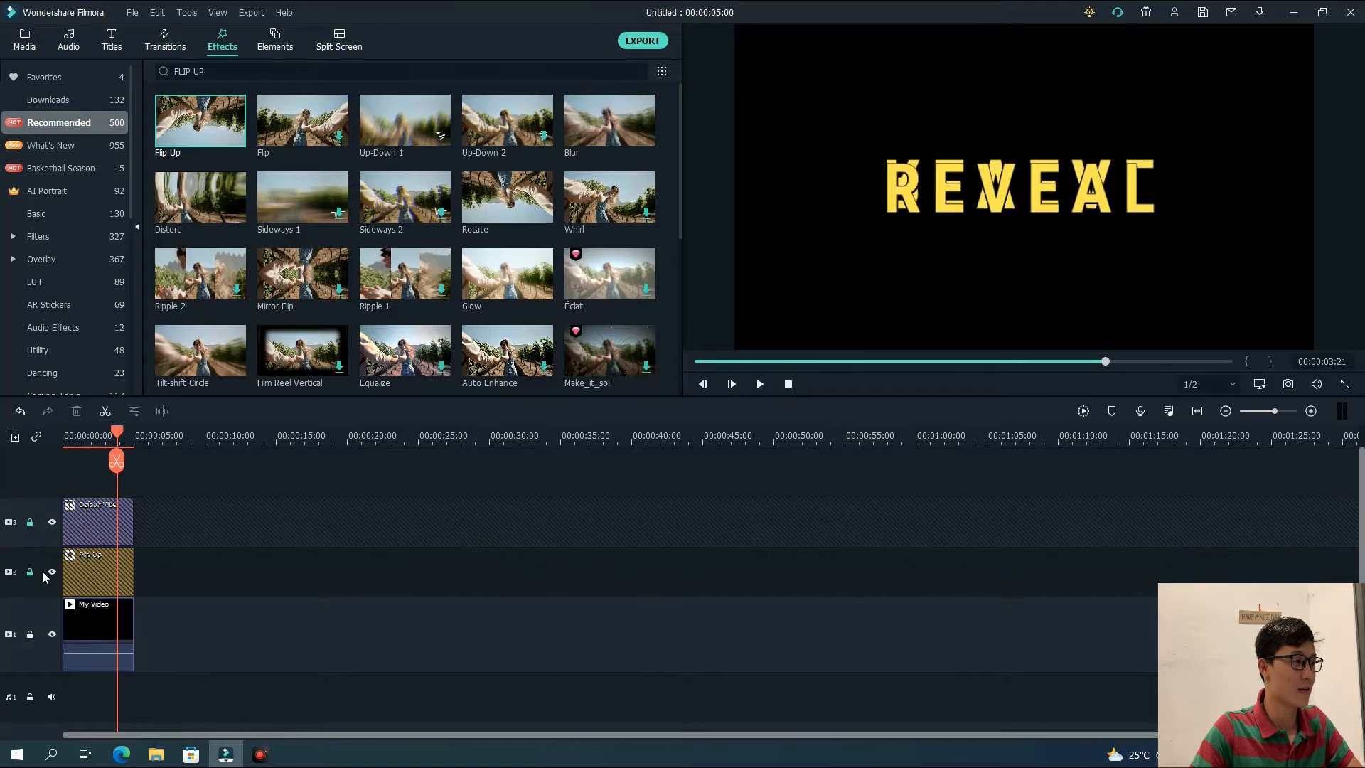
pyautogui.click(101, 651)
pyautogui.click(983, 203)
pyautogui.moveTo(988, 205); pyautogui.dragTo(982, 148)
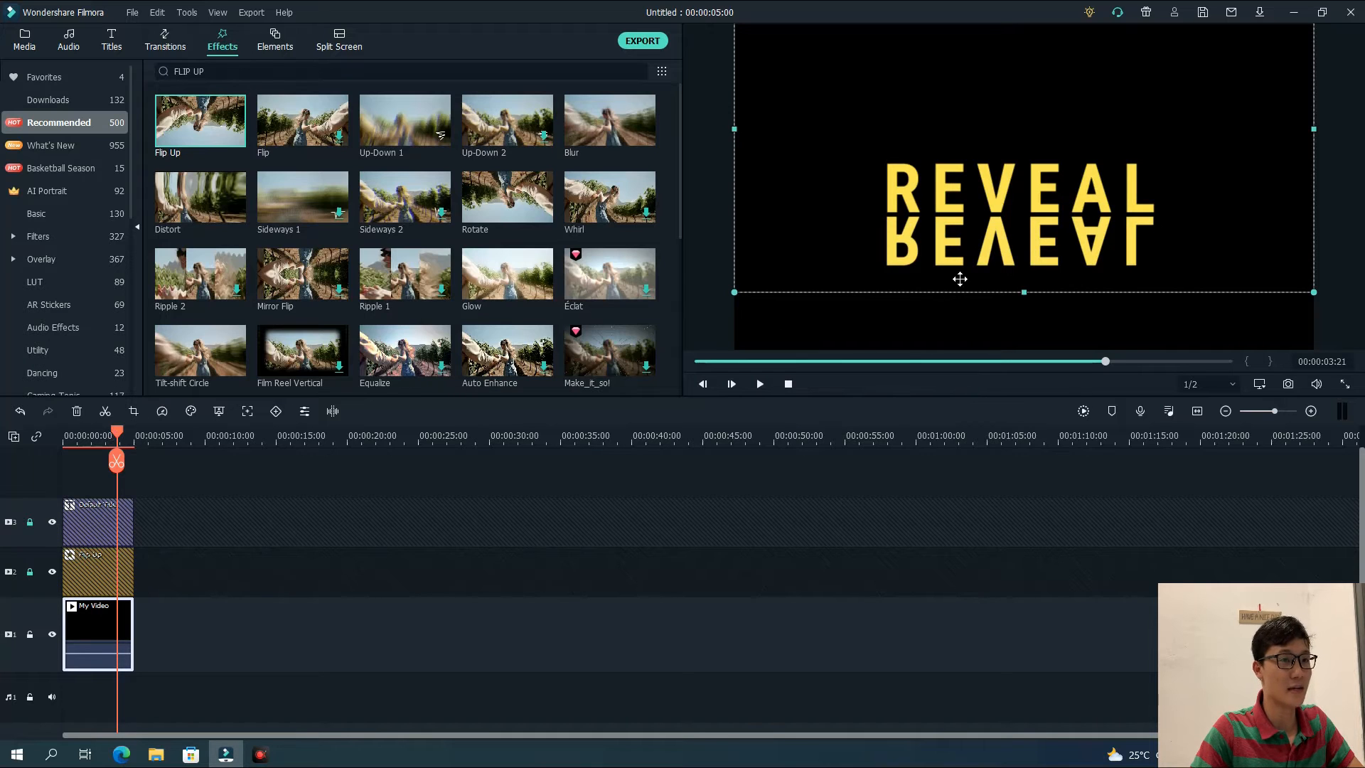
pyautogui.moveTo(965, 269)
pyautogui.mouseDown()
pyautogui.moveTo(961, 293)
pyautogui.moveTo(953, 265)
pyautogui.mouseUp()
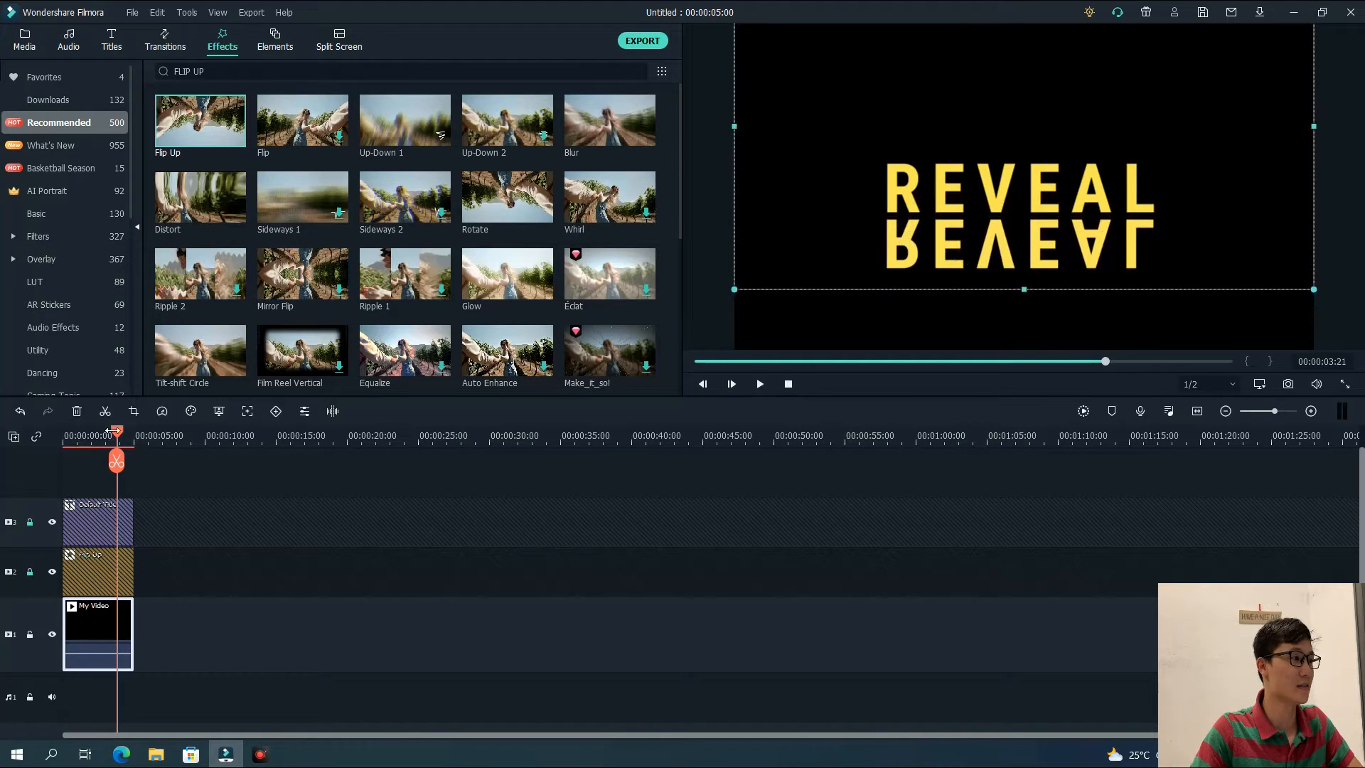
# Play the timeline from the start to check the mirrored REVEAL animation below the title
pyautogui.moveTo(118, 437); pyautogui.dragTo(49, 441)
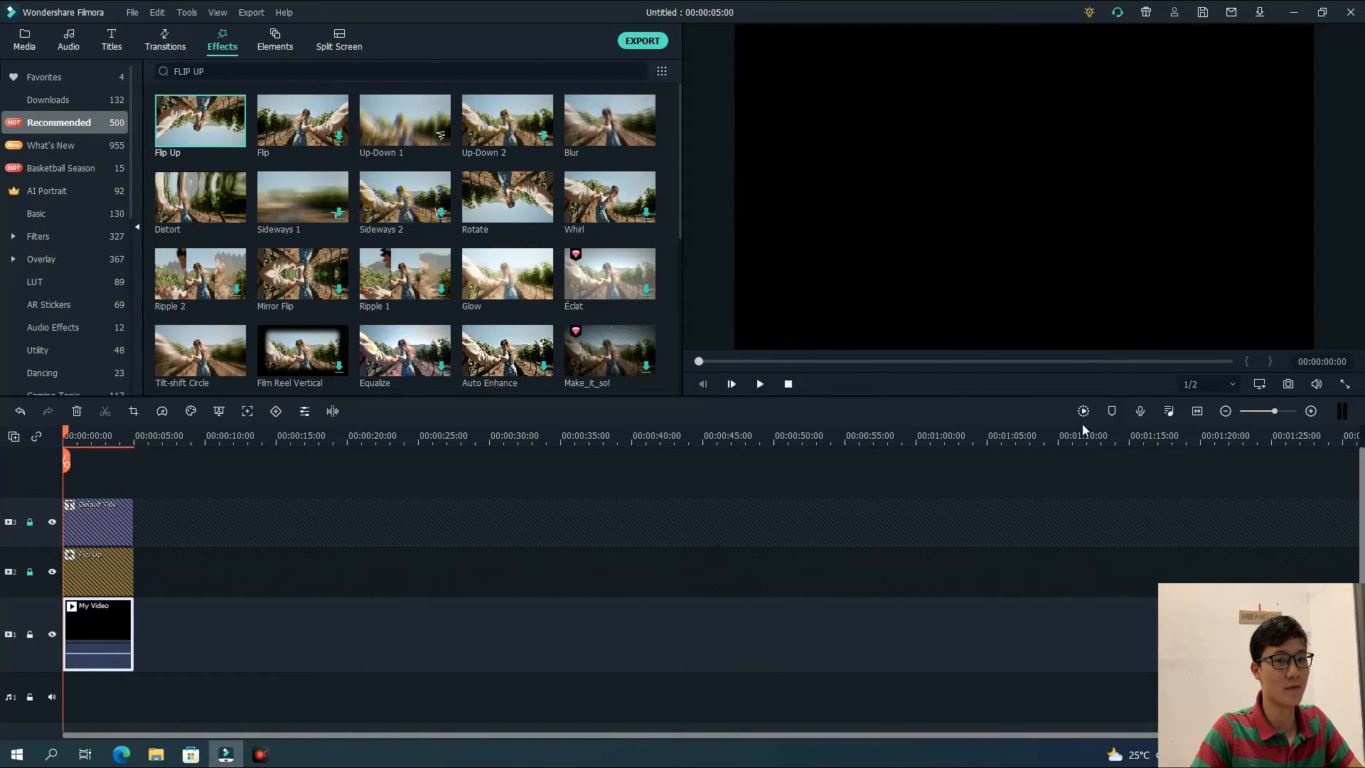
pyautogui.click(1198, 411)
pyautogui.click(757, 386)
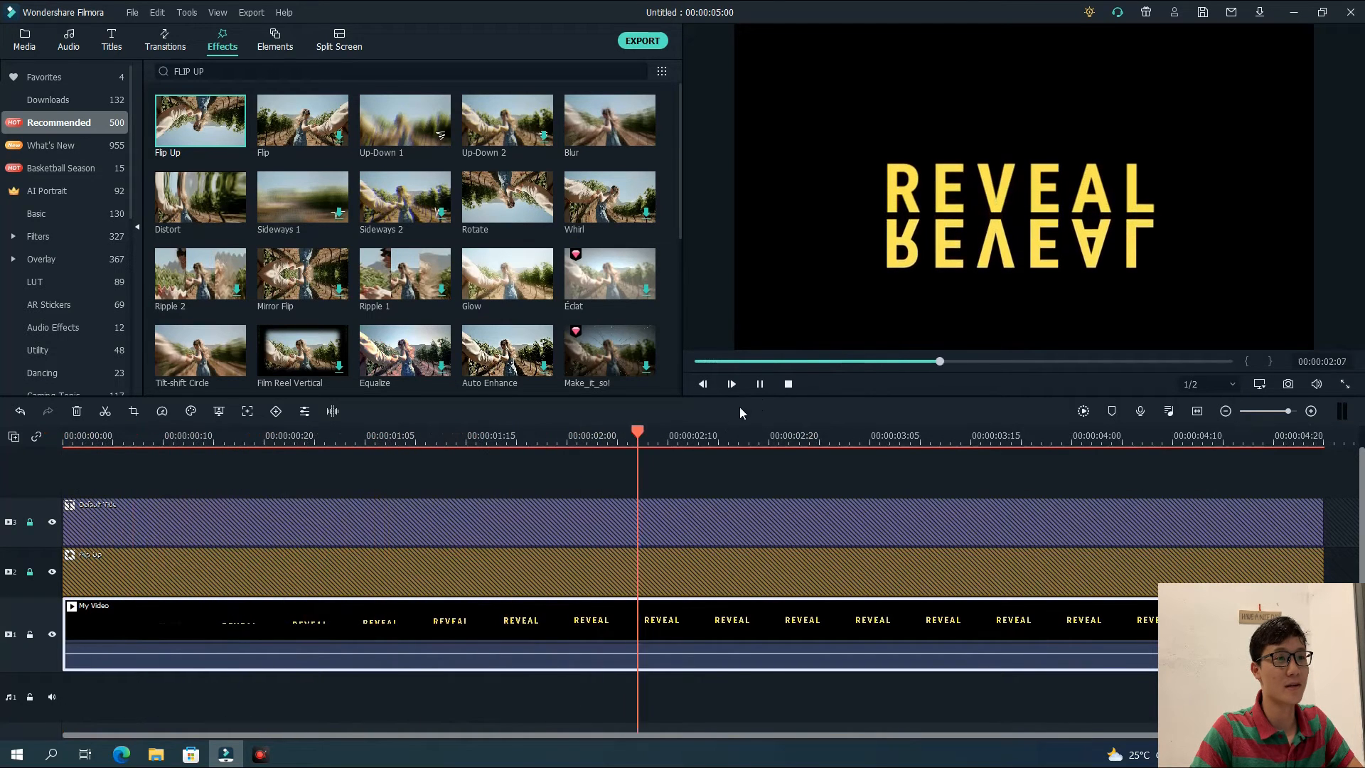
pyautogui.click(789, 384)
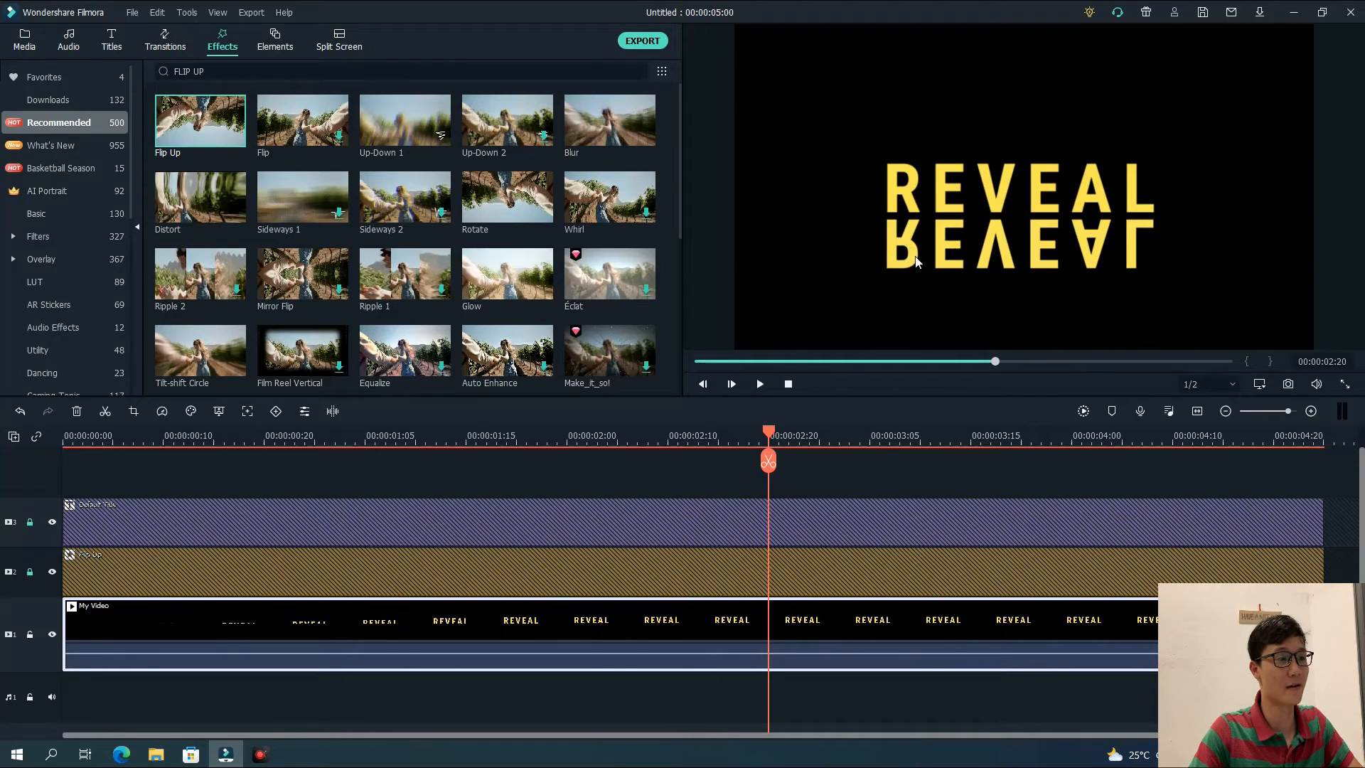
# Set the My Video clip's tone to saturation -70 and brightness -70 to dull the reflection
pyautogui.doubleClick(670, 635)
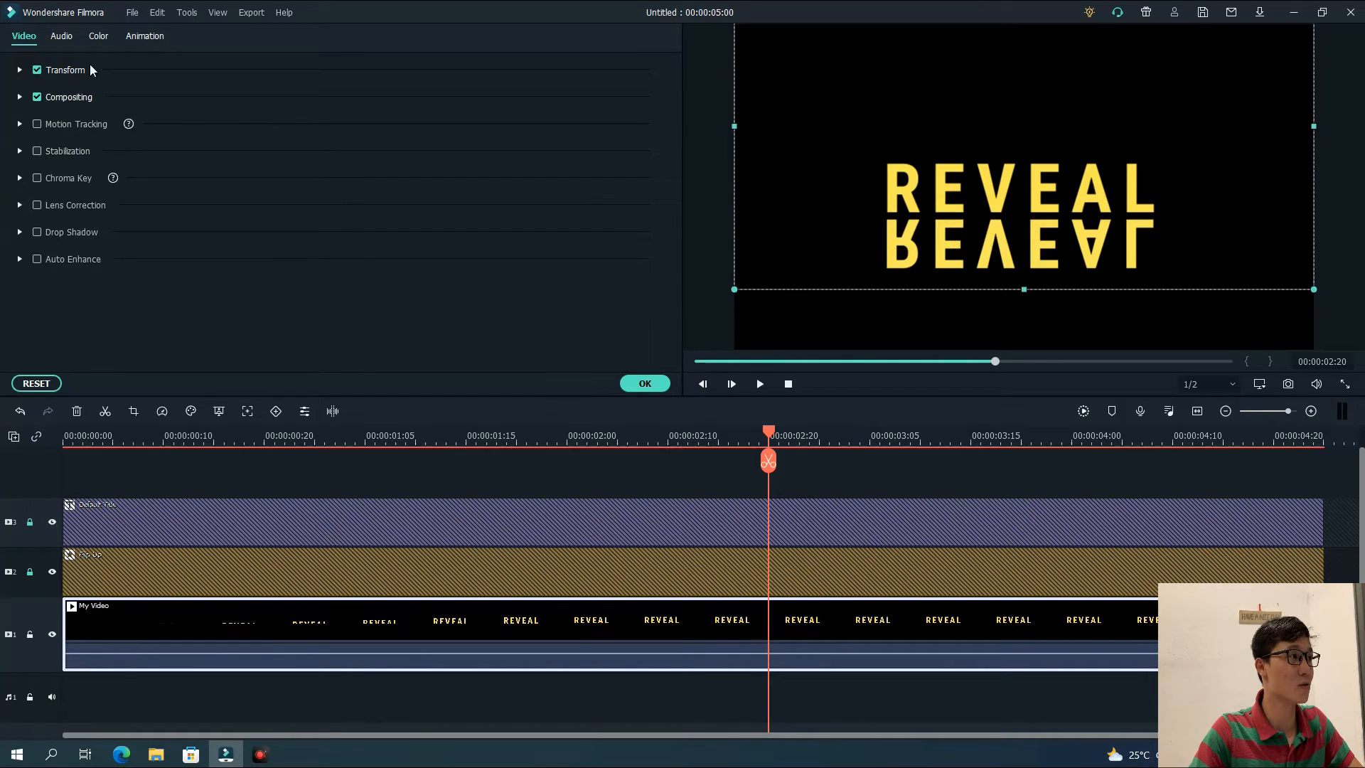
pyautogui.click(104, 37)
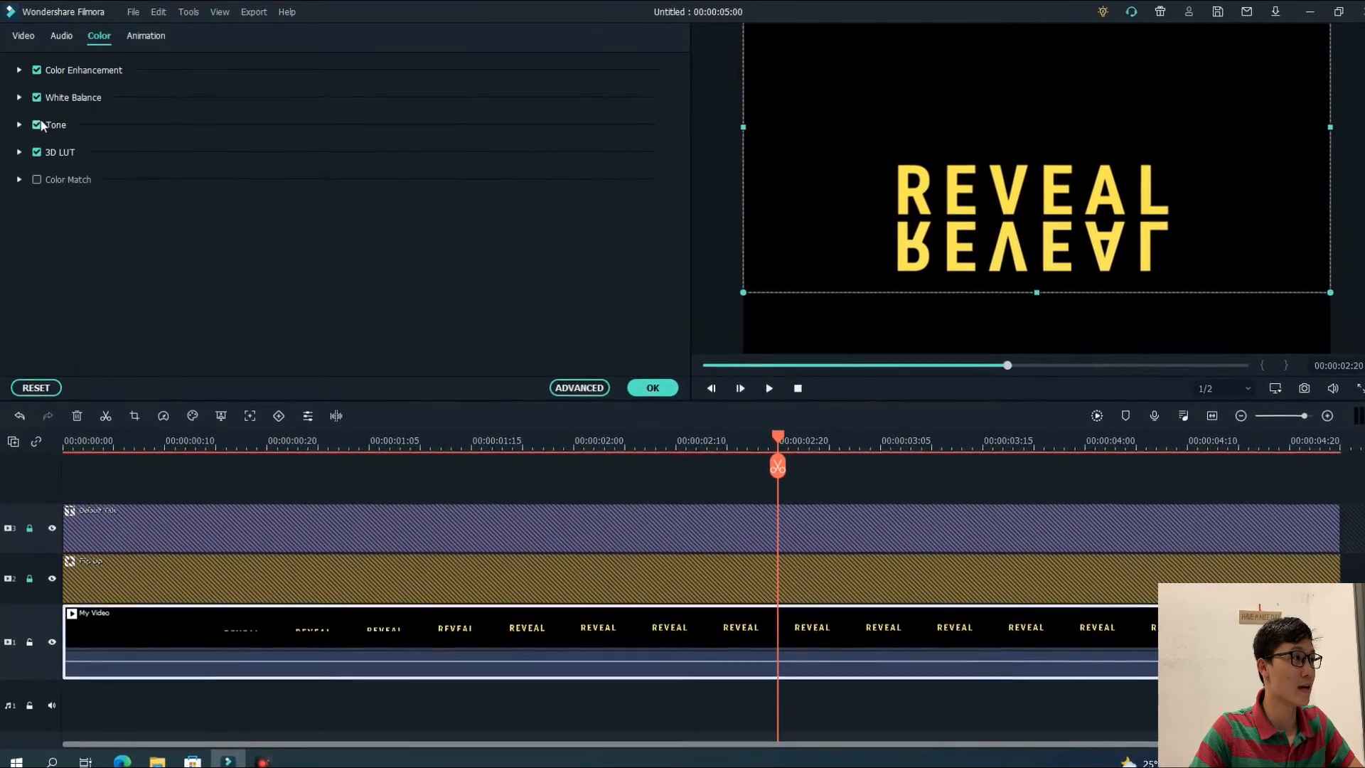
pyautogui.click(19, 126)
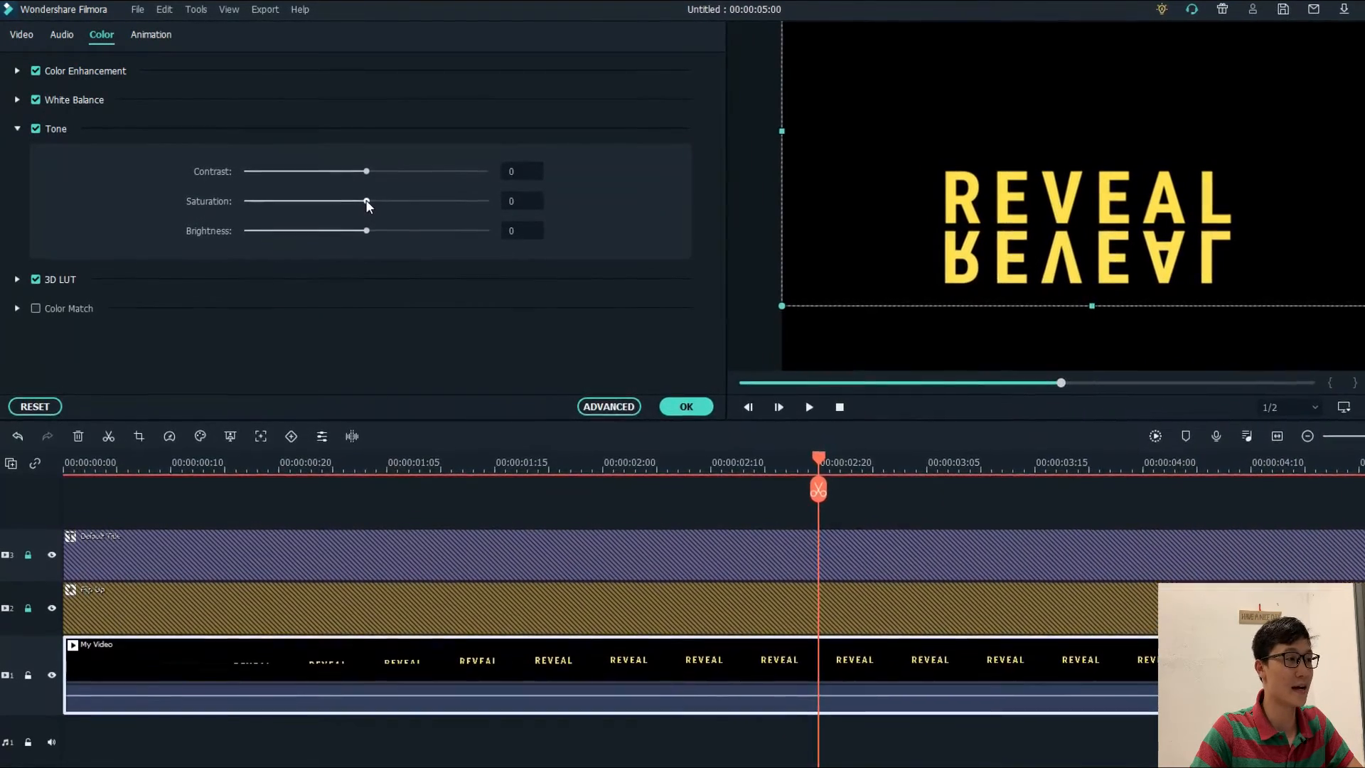
pyautogui.moveTo(368, 204); pyautogui.dragTo(289, 203)
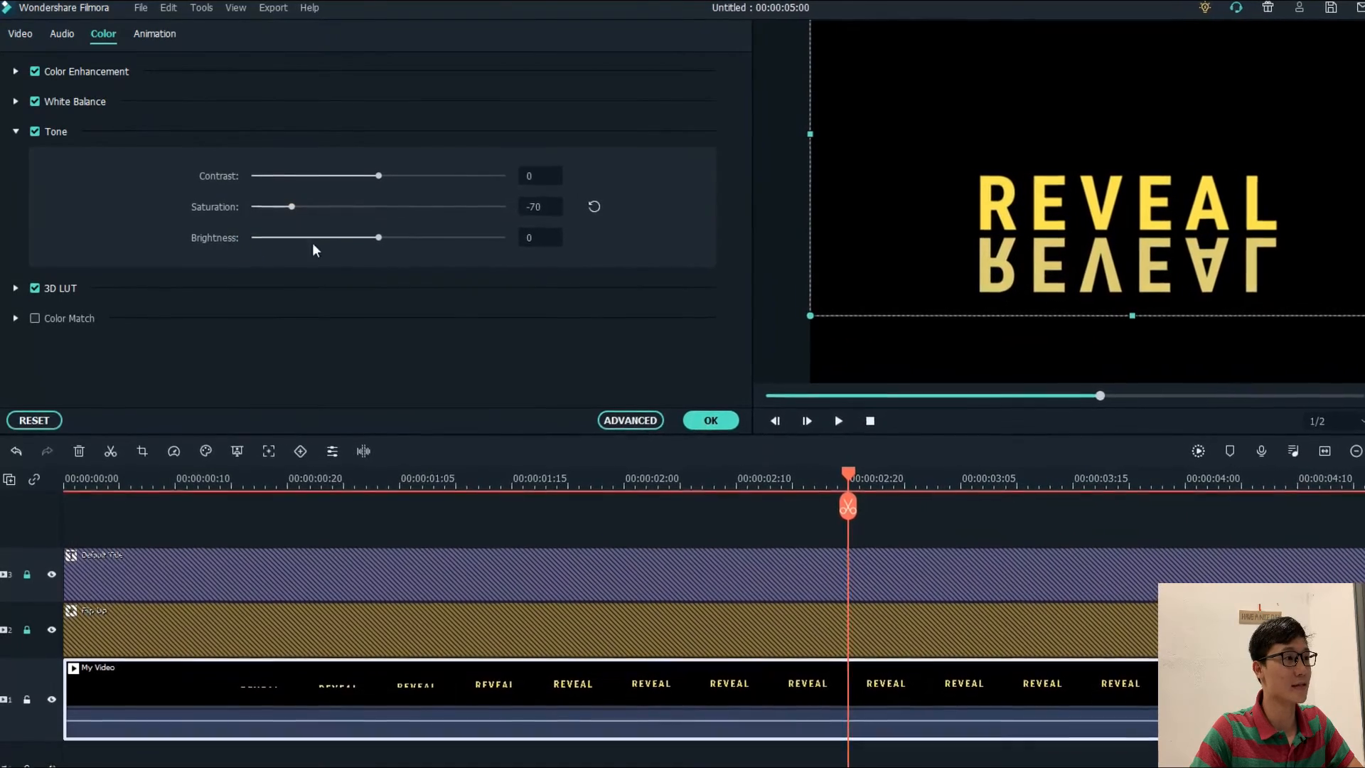
pyautogui.moveTo(379, 236); pyautogui.dragTo(299, 246)
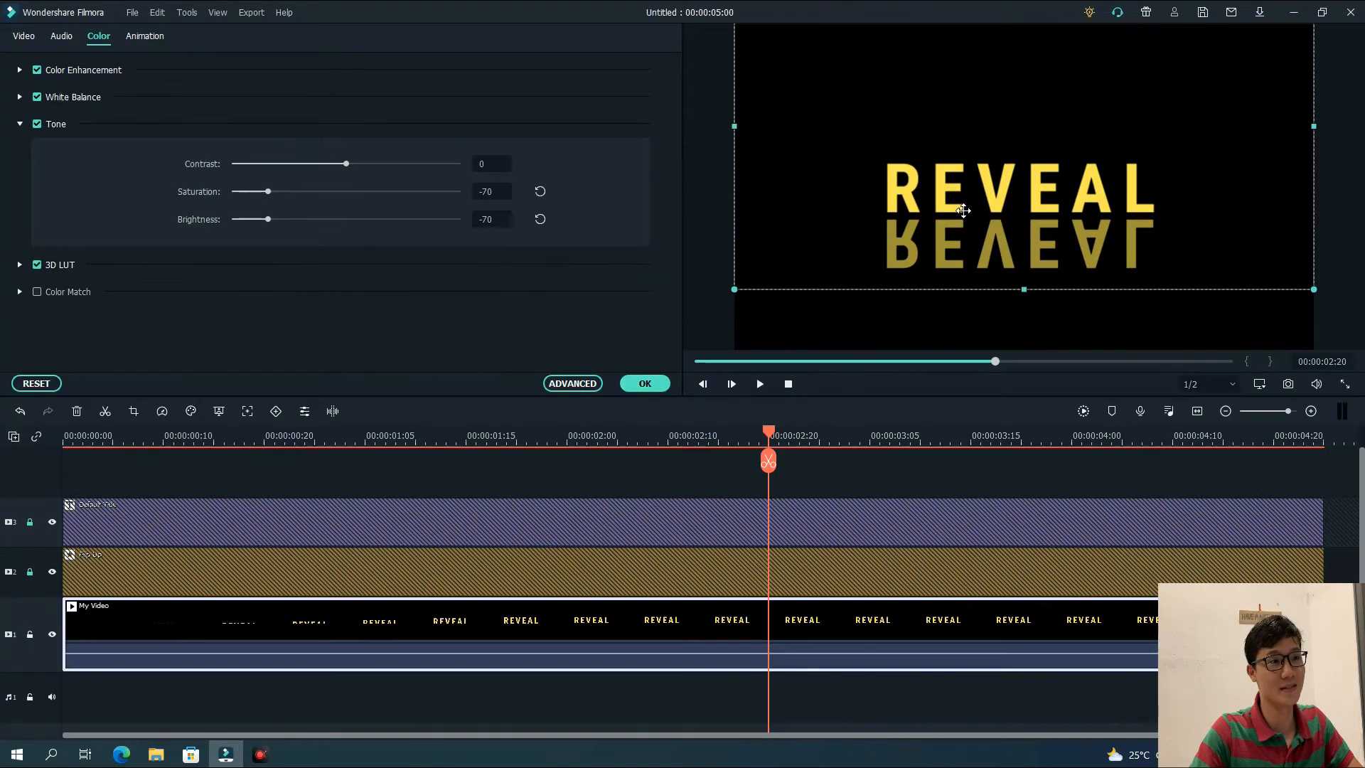
pyautogui.click(645, 384)
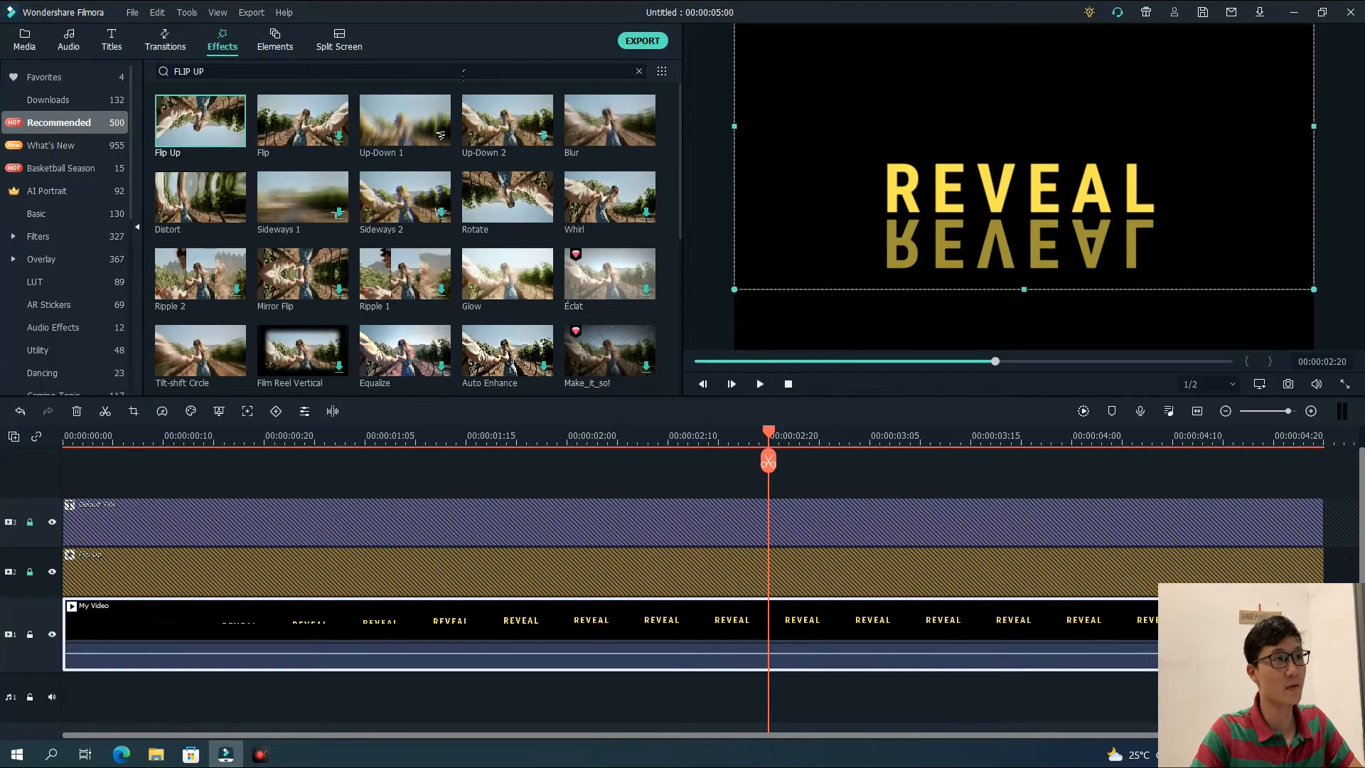
# Search the effects for WATER and apply the Water effect to the My Video clip on track 1
pyautogui.click(240, 77)
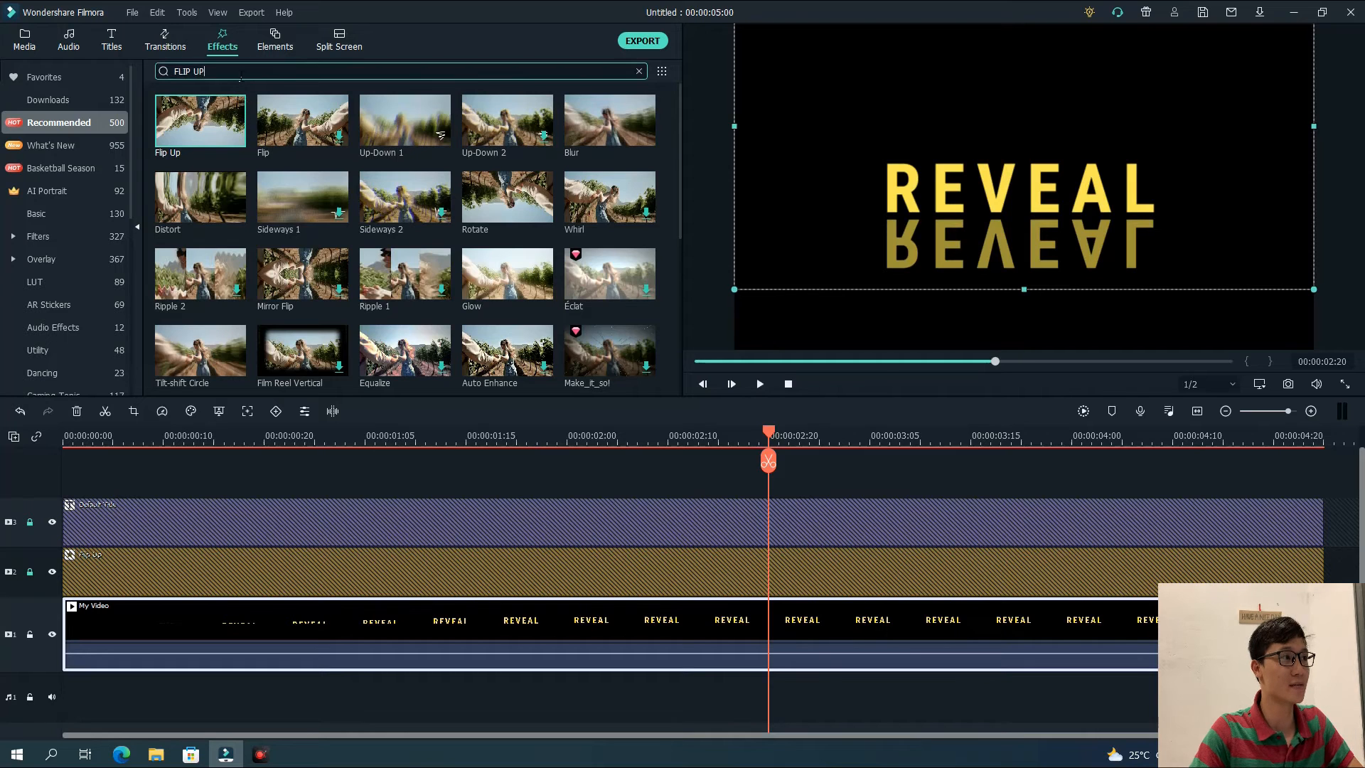
pyautogui.press('BackSpace')
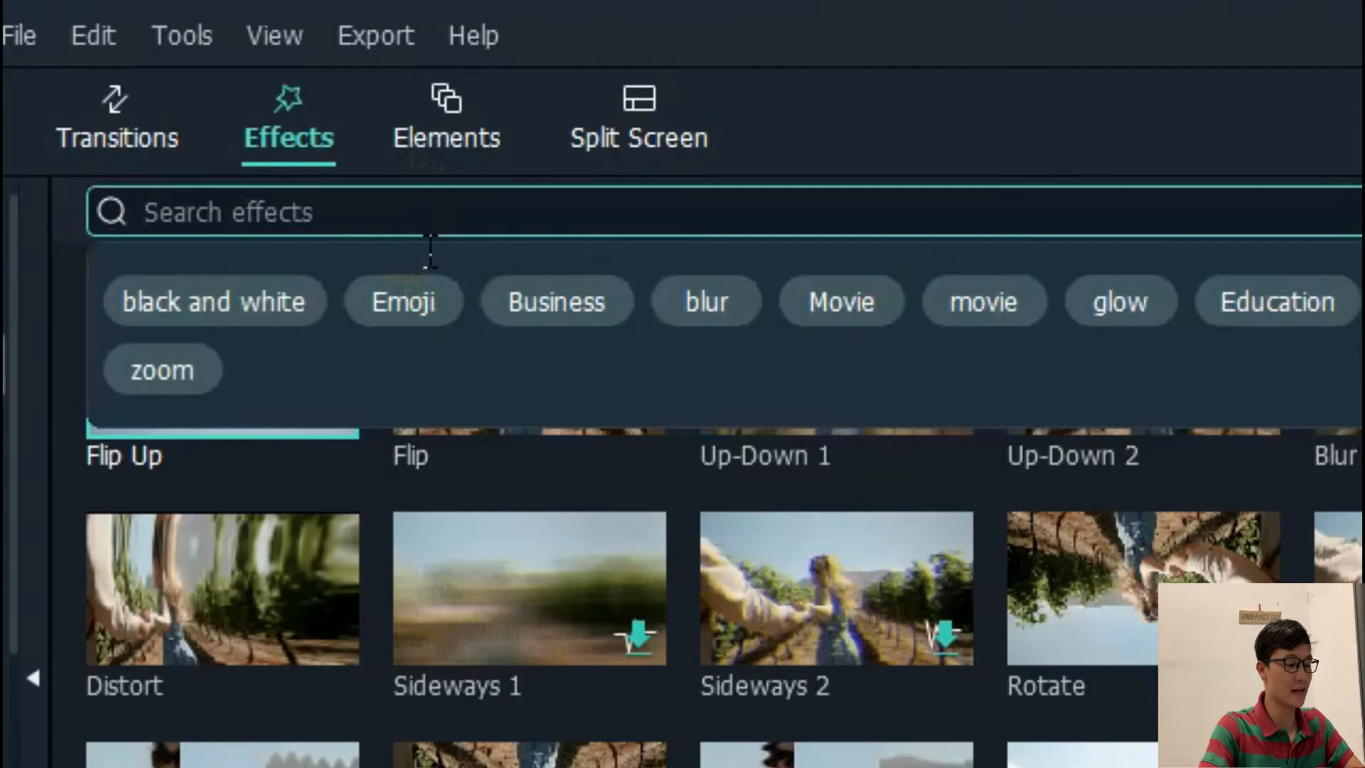
pyautogui.write('ww')
pyautogui.write('A')
pyautogui.write('TE')
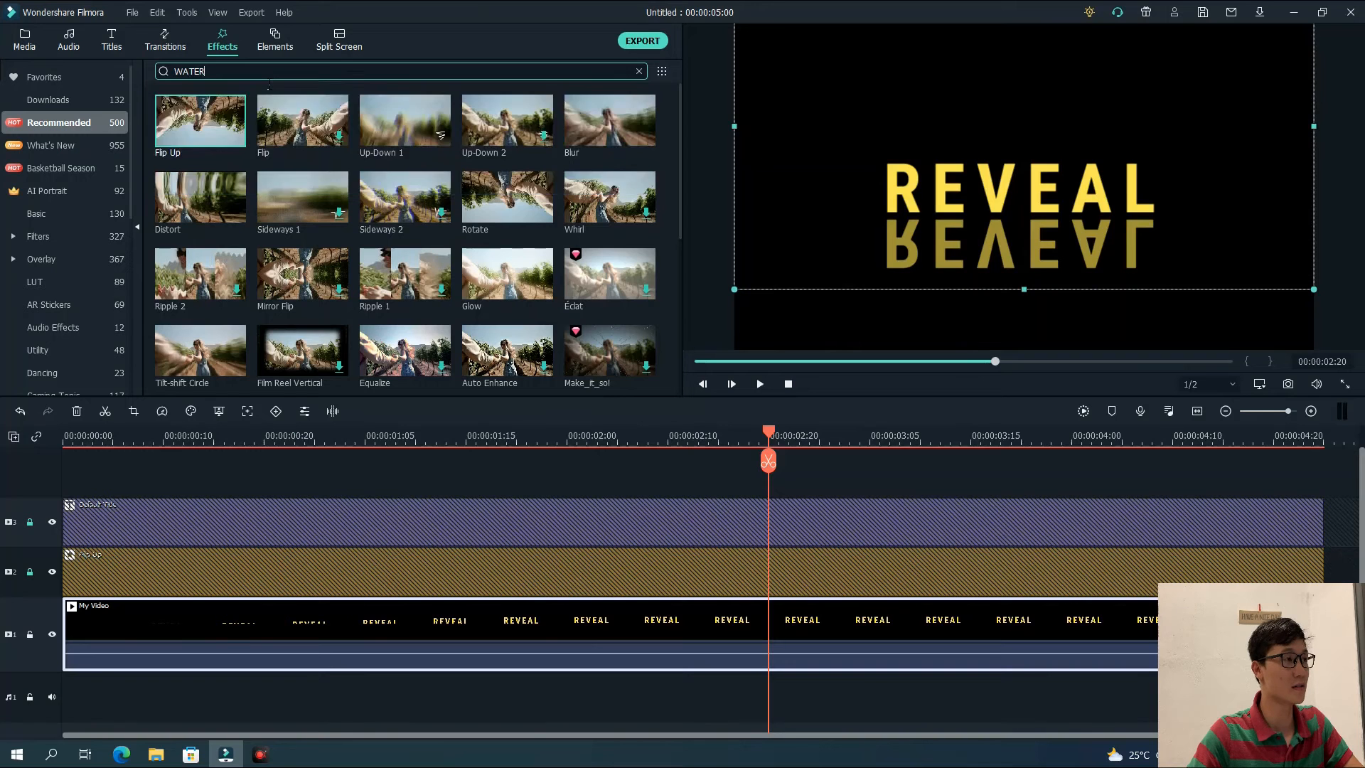
pyautogui.write('R')
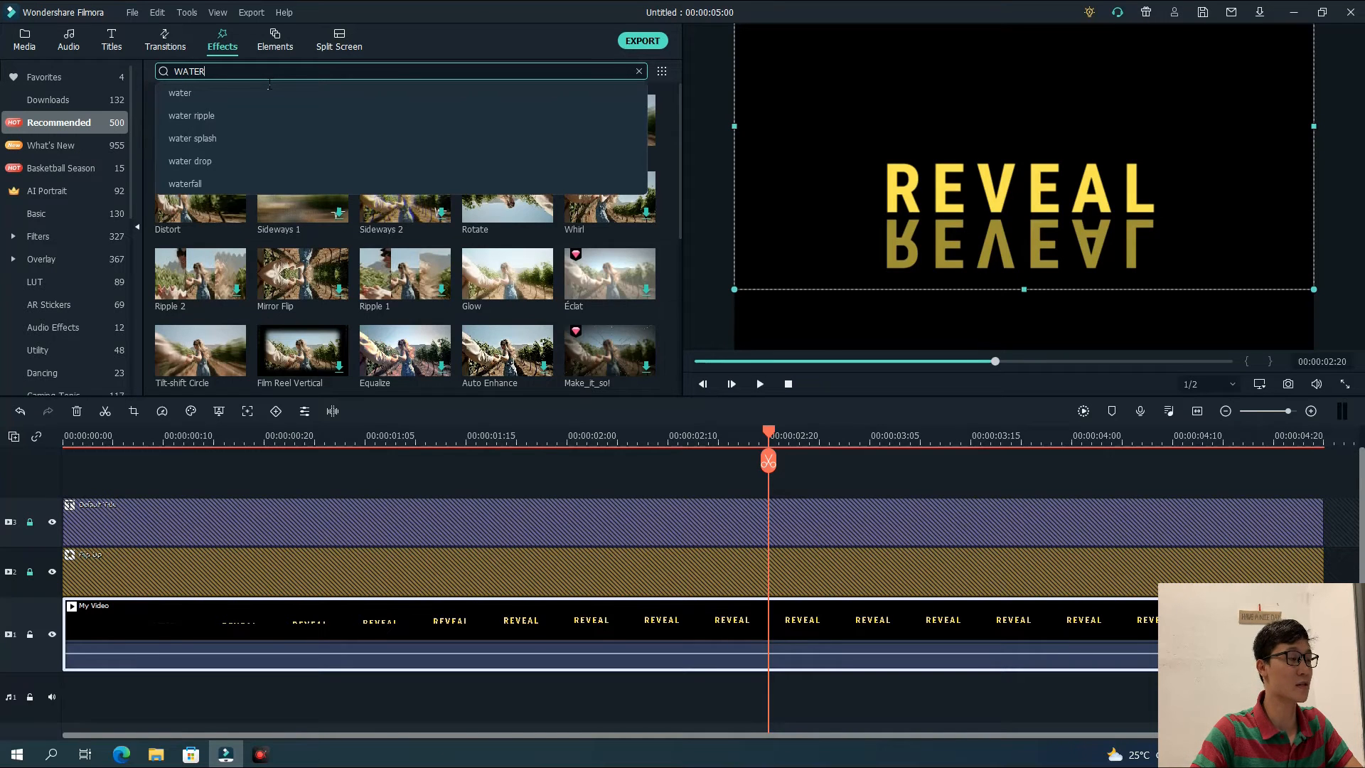
pyautogui.press('Return')
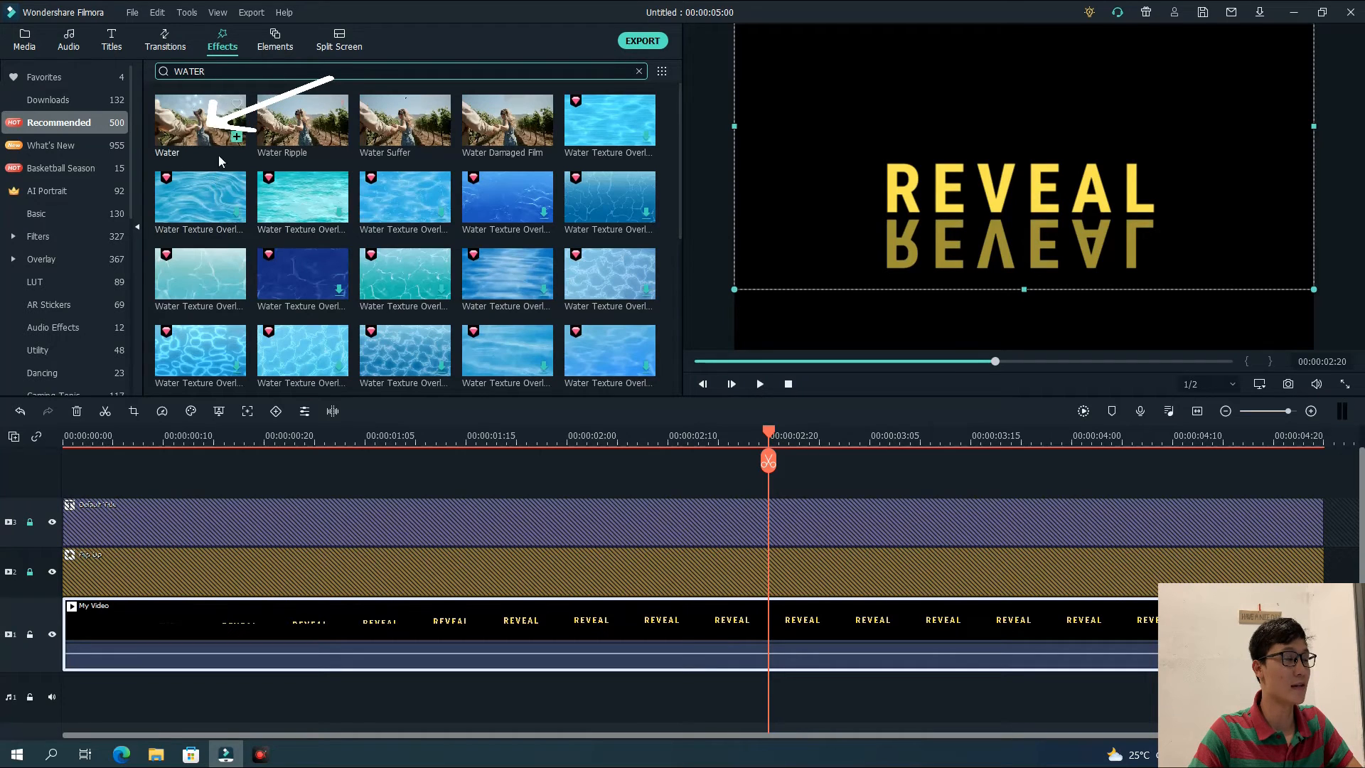
pyautogui.click(196, 128)
pyautogui.moveTo(175, 272); pyautogui.dragTo(220, 620)
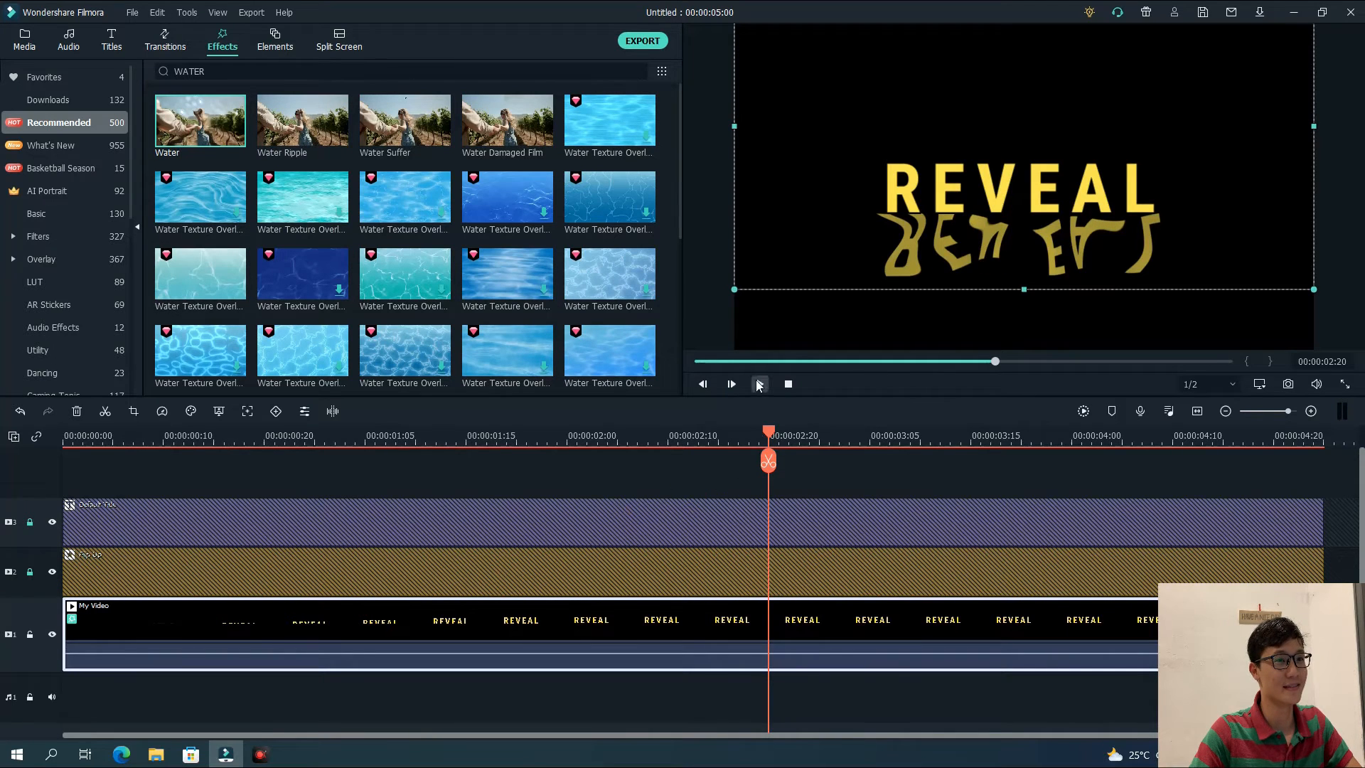
# Play the timeline from the start to check the water distortion on the reflection
pyautogui.moveTo(767, 431); pyautogui.dragTo(65, 433)
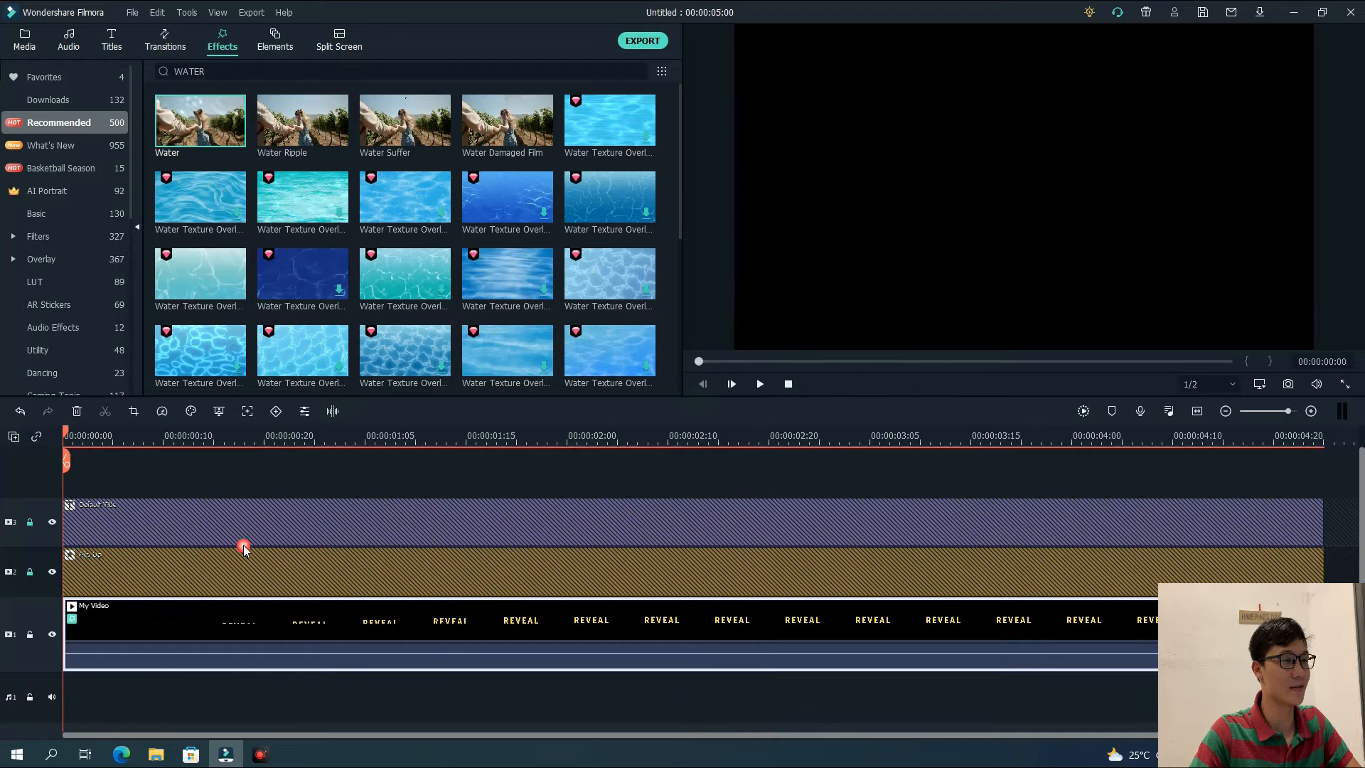
pyautogui.click(758, 384)
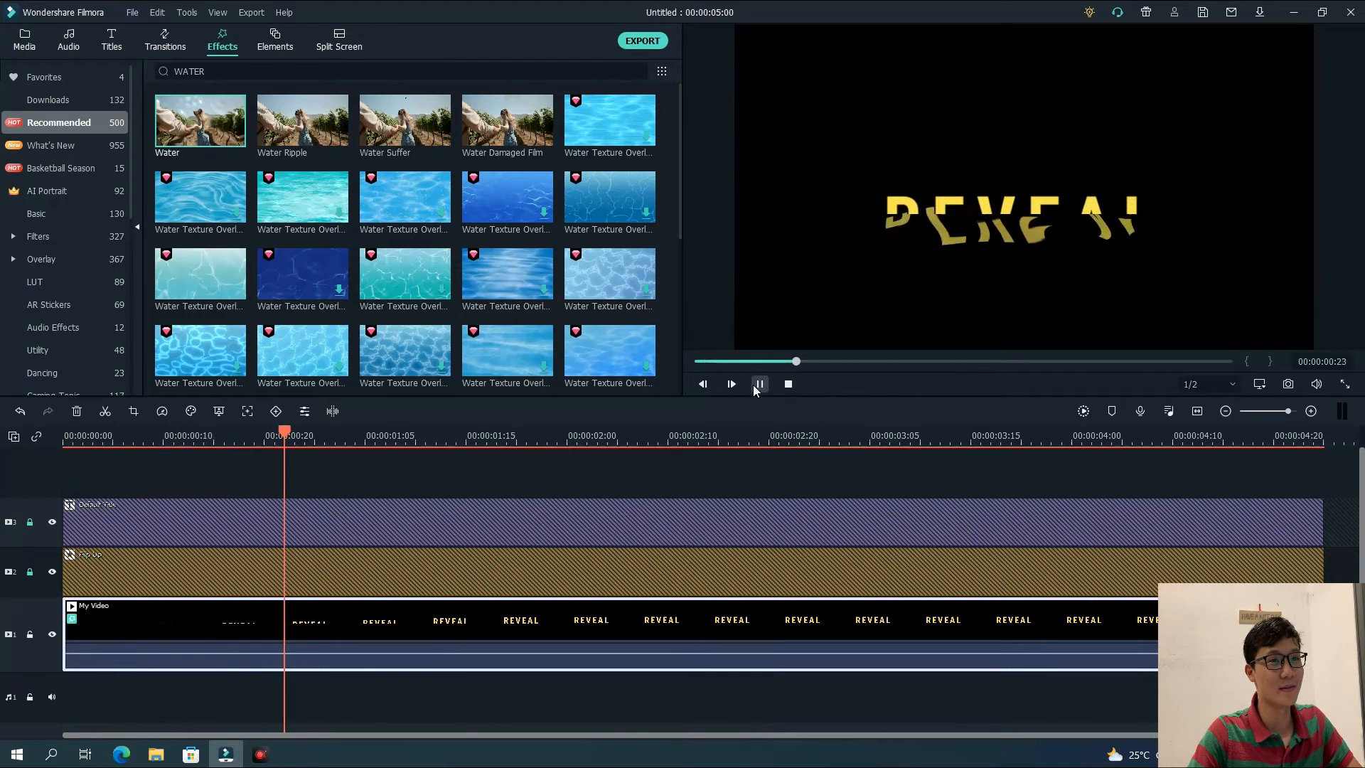
pyautogui.click(863, 354)
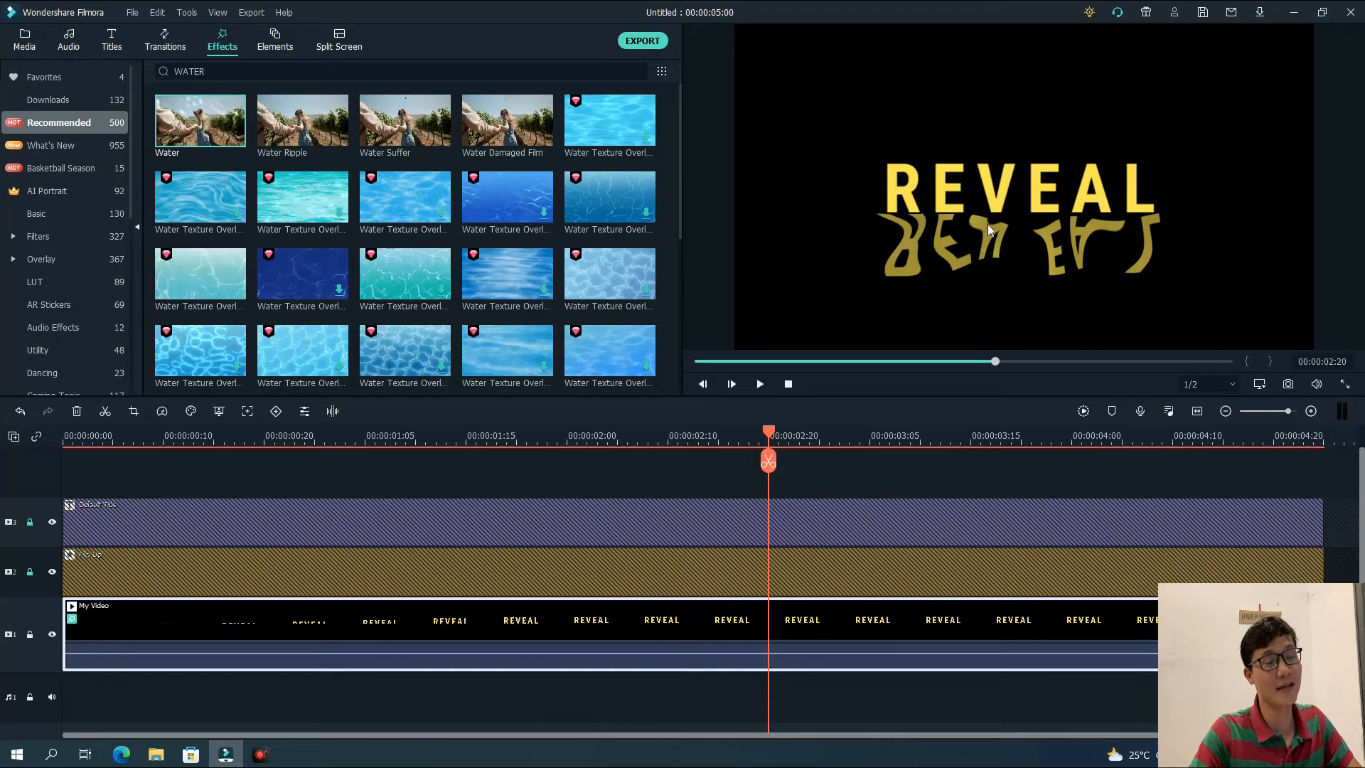
# Set the Water effect on My Video to 2 steps and an emboss of 0.15
pyautogui.doubleClick(661, 638)
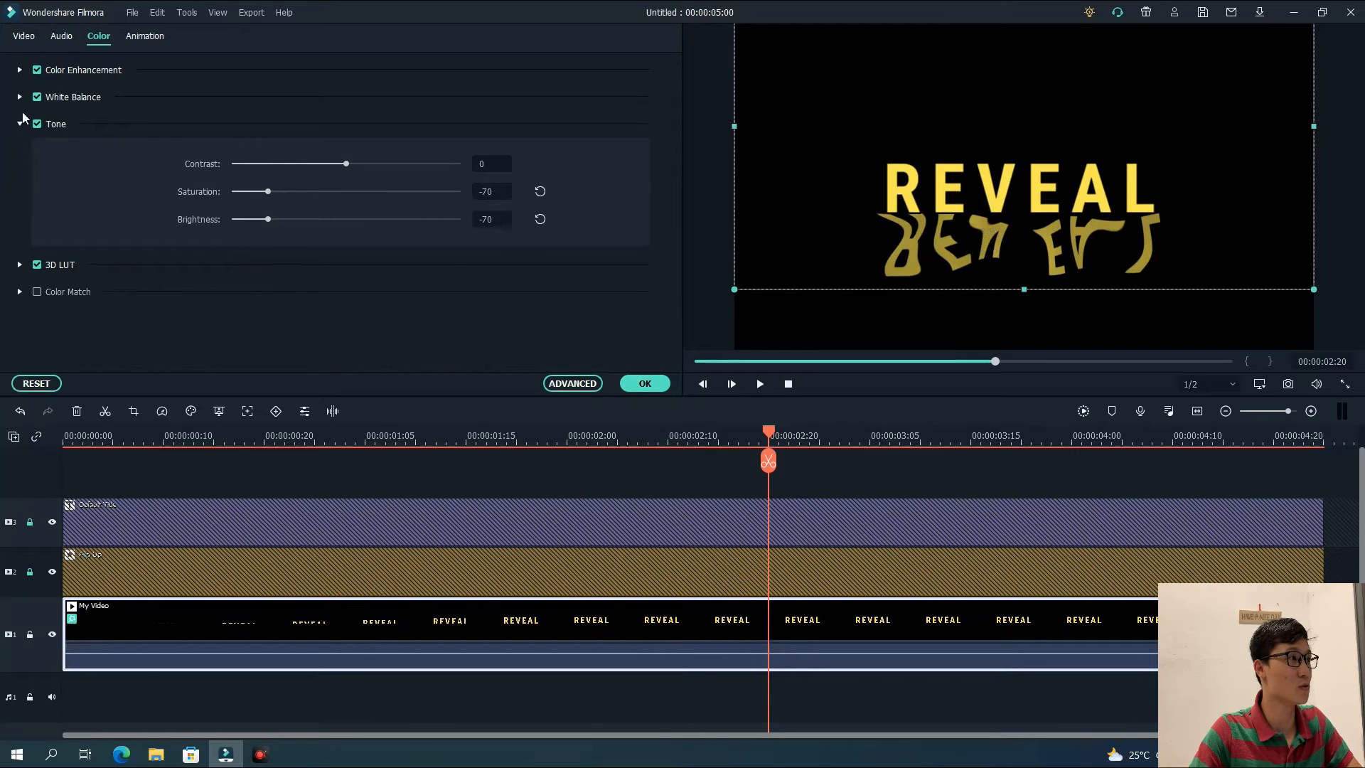
pyautogui.click(24, 36)
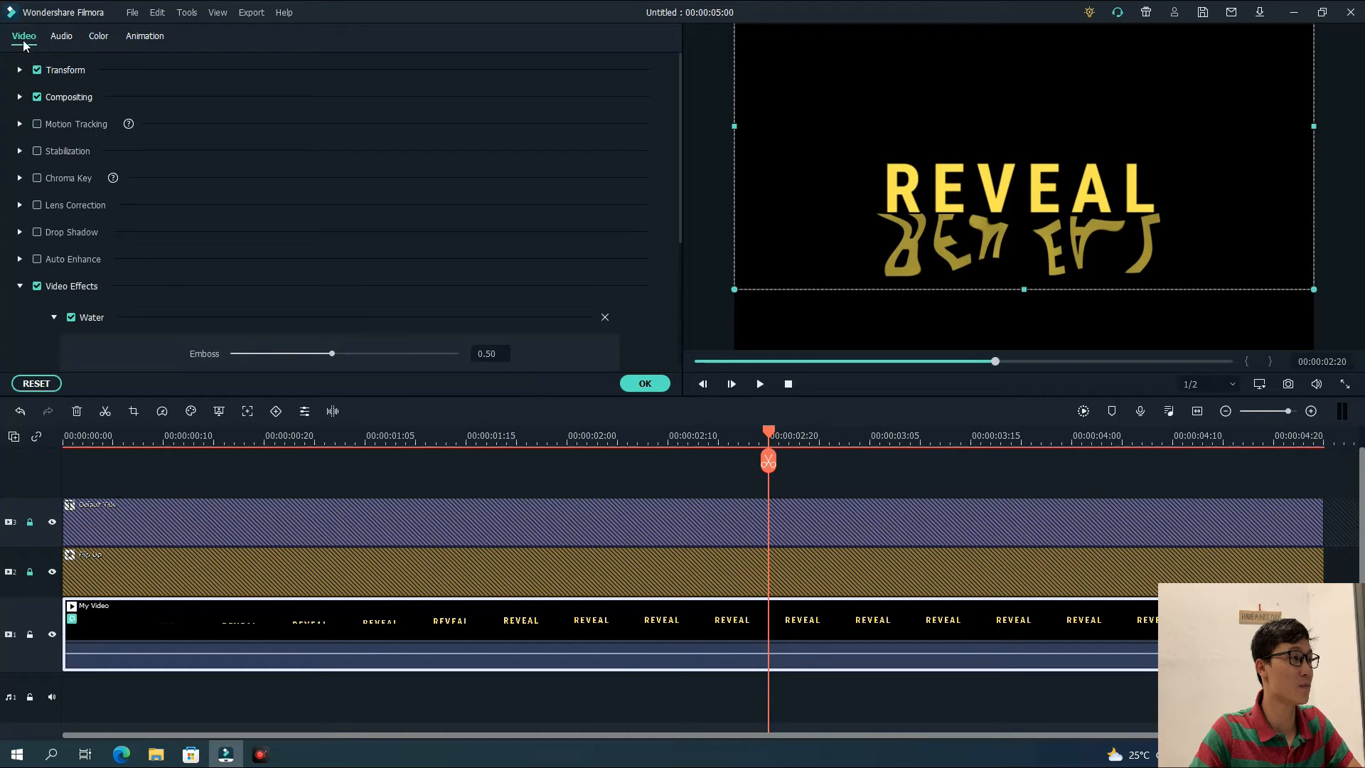
pyautogui.scroll(-3, 163, 114)
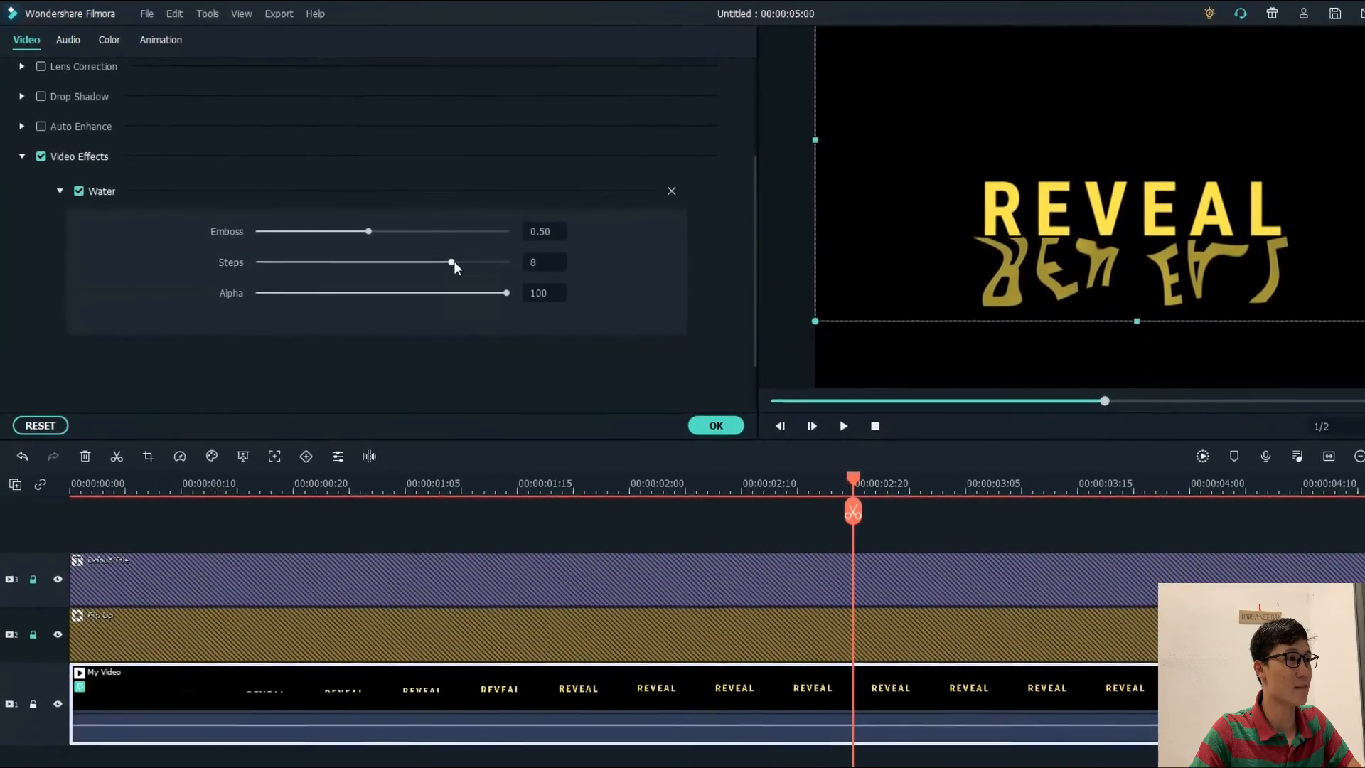
pyautogui.moveTo(454, 264); pyautogui.dragTo(305, 285)
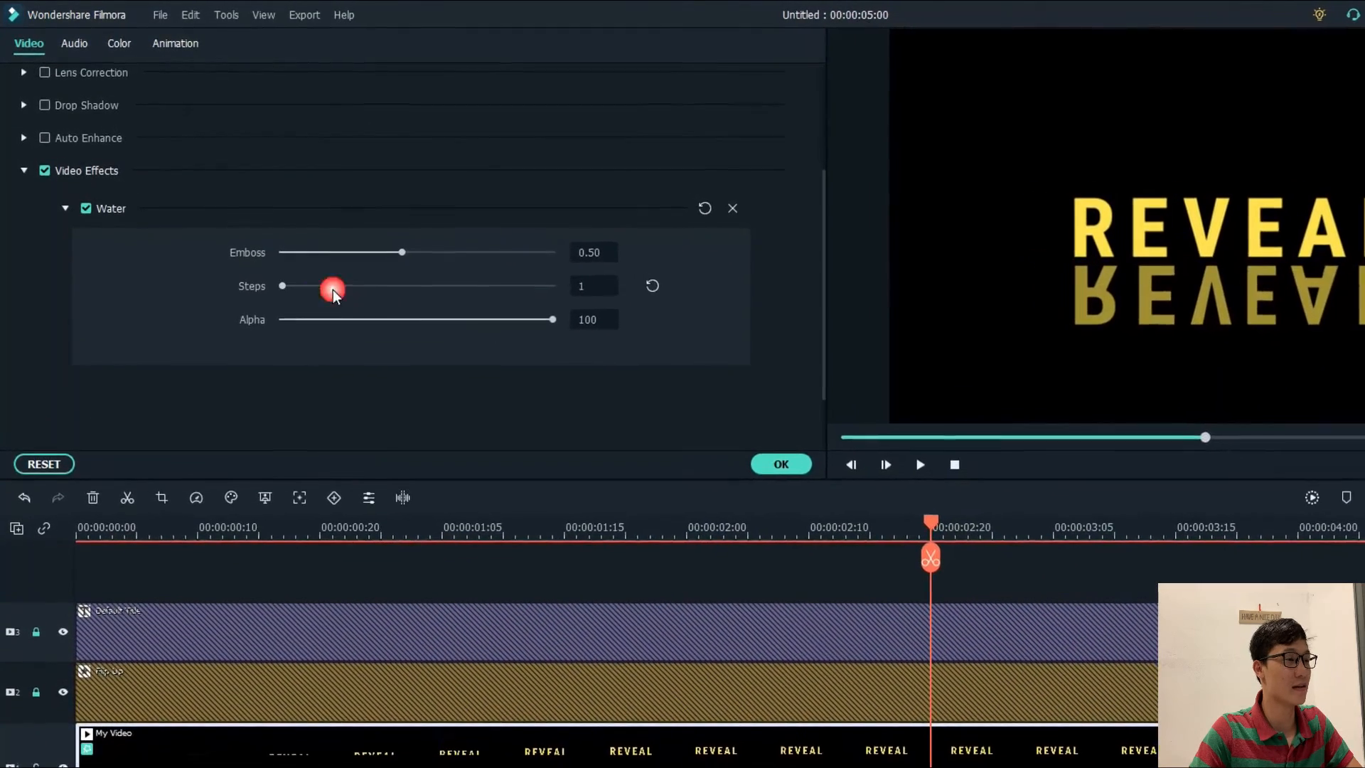
pyautogui.click(603, 292)
pyautogui.write('2')
pyautogui.press('Return')
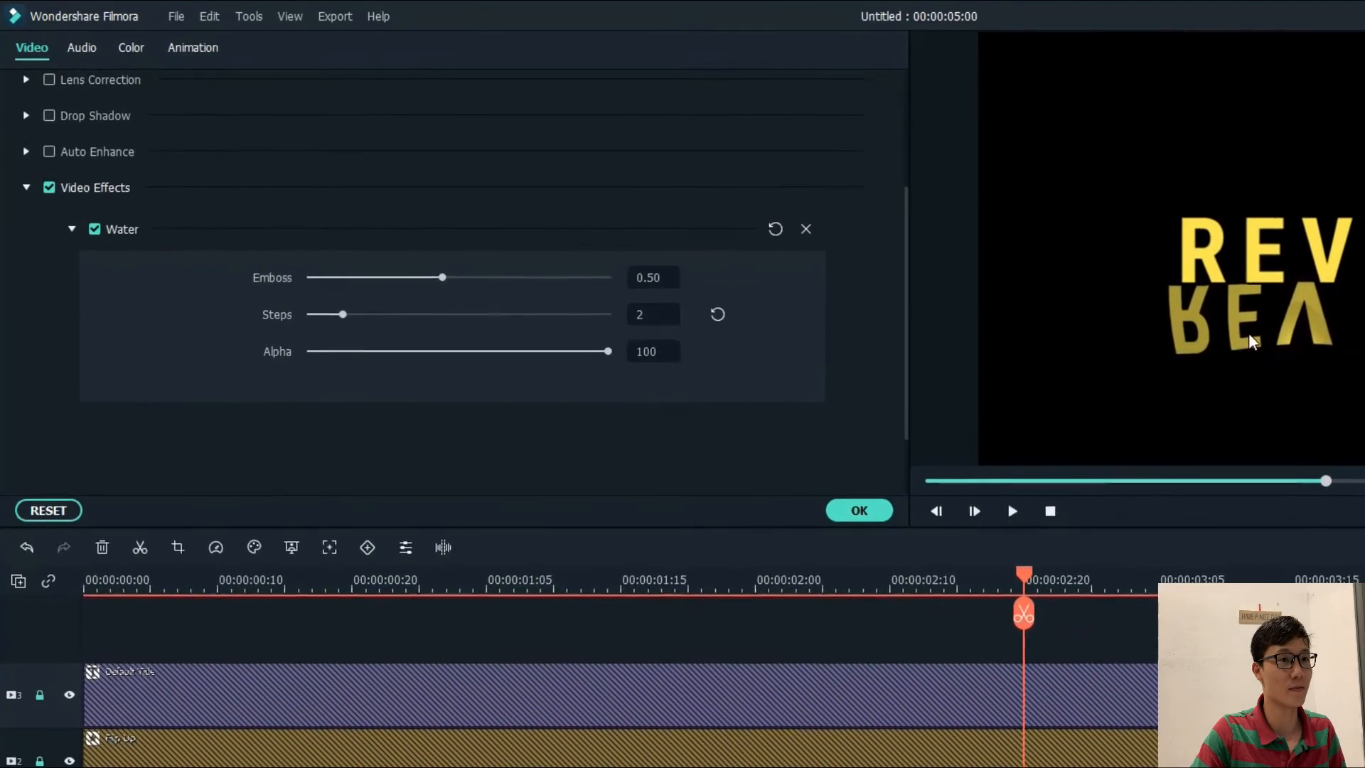
pyautogui.click(1189, 333)
pyautogui.moveTo(448, 281); pyautogui.dragTo(391, 332)
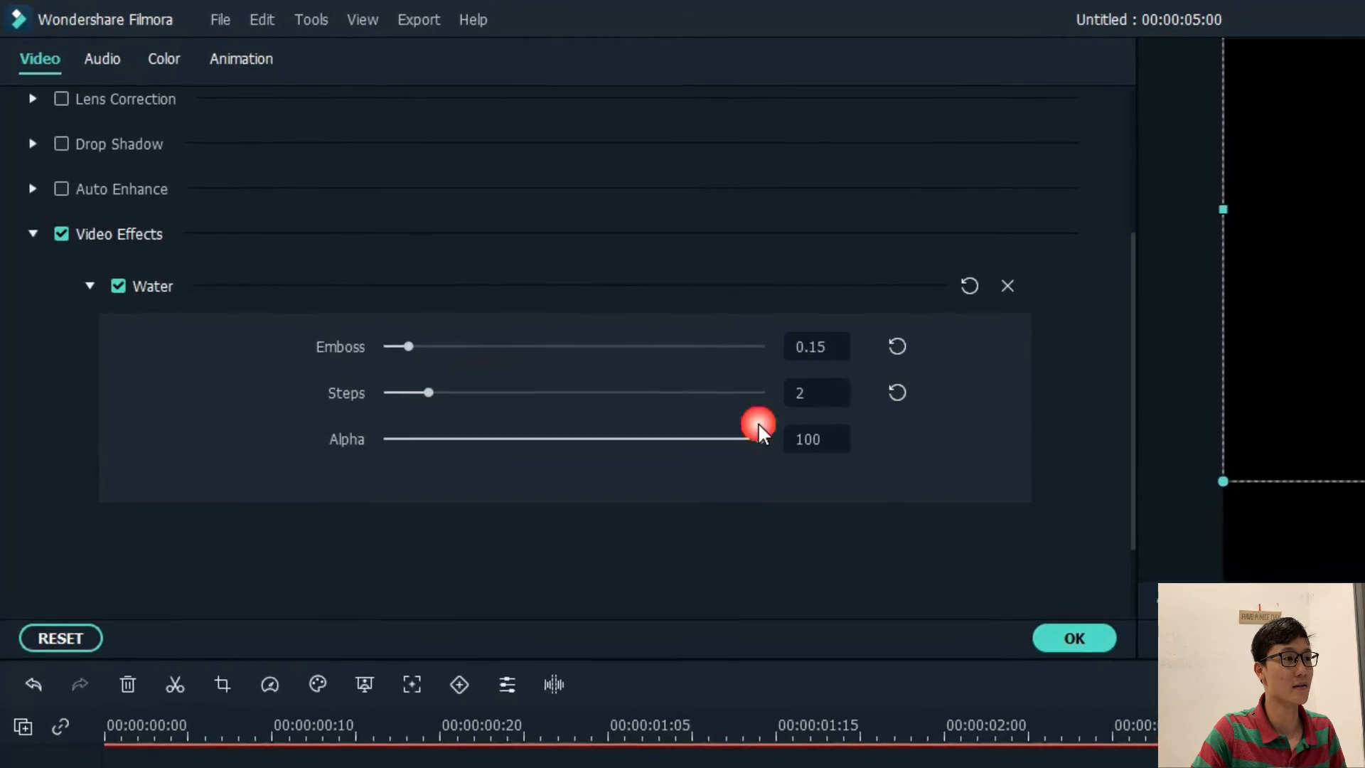
pyautogui.click(1077, 652)
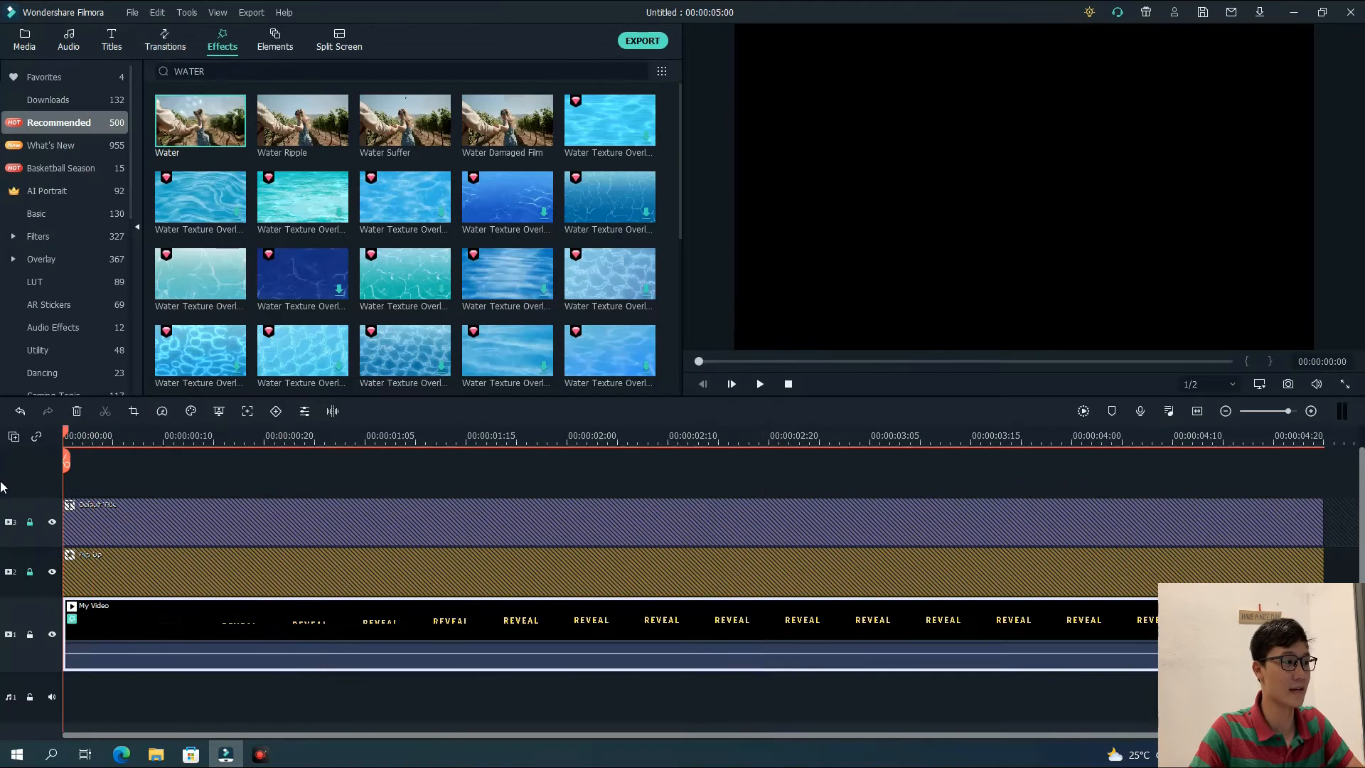
# Play the timeline to review the softened water reflection under the REVEAL title
pyautogui.click(757, 386)
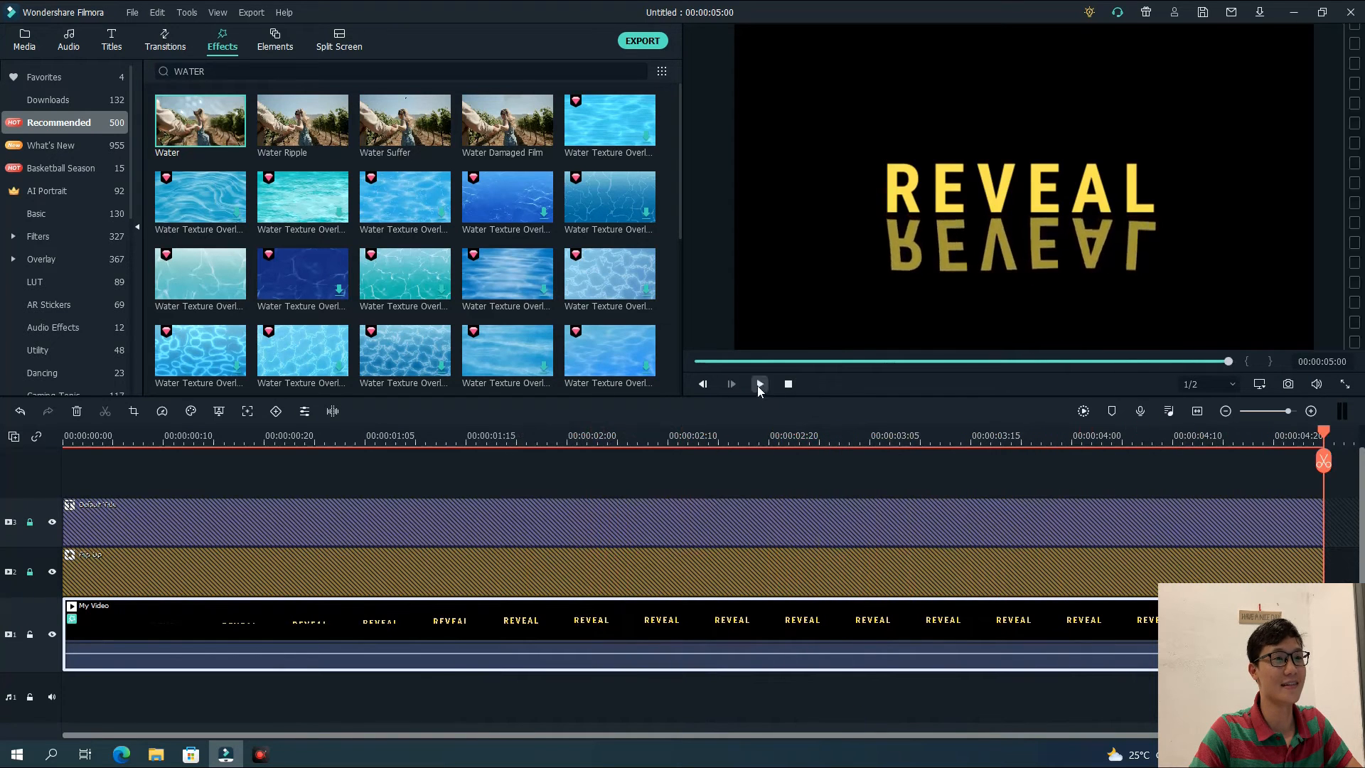
pyautogui.click(757, 386)
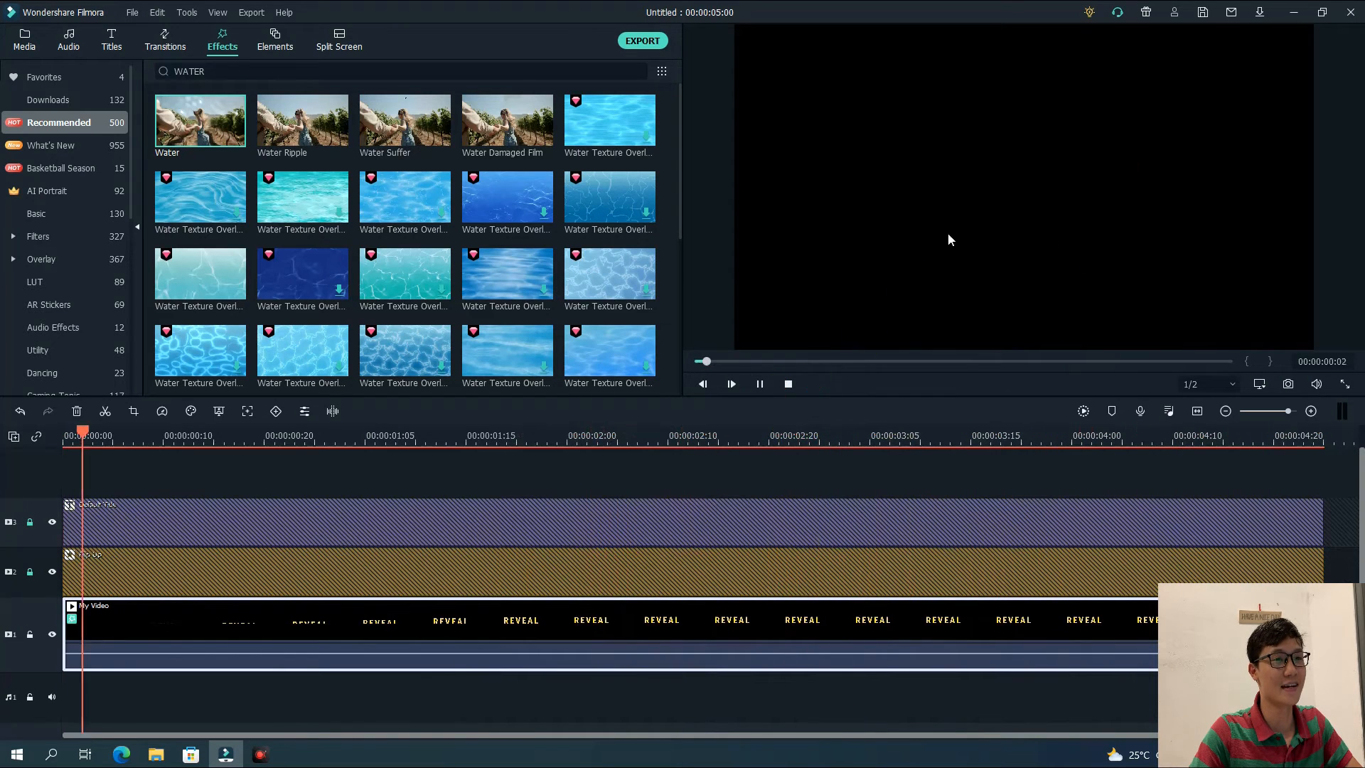
pyautogui.click(761, 384)
# Export the project as a local MP4 at 1920x1080 to the VIDEO5 folder and dismiss the finished export
pyautogui.click(640, 43)
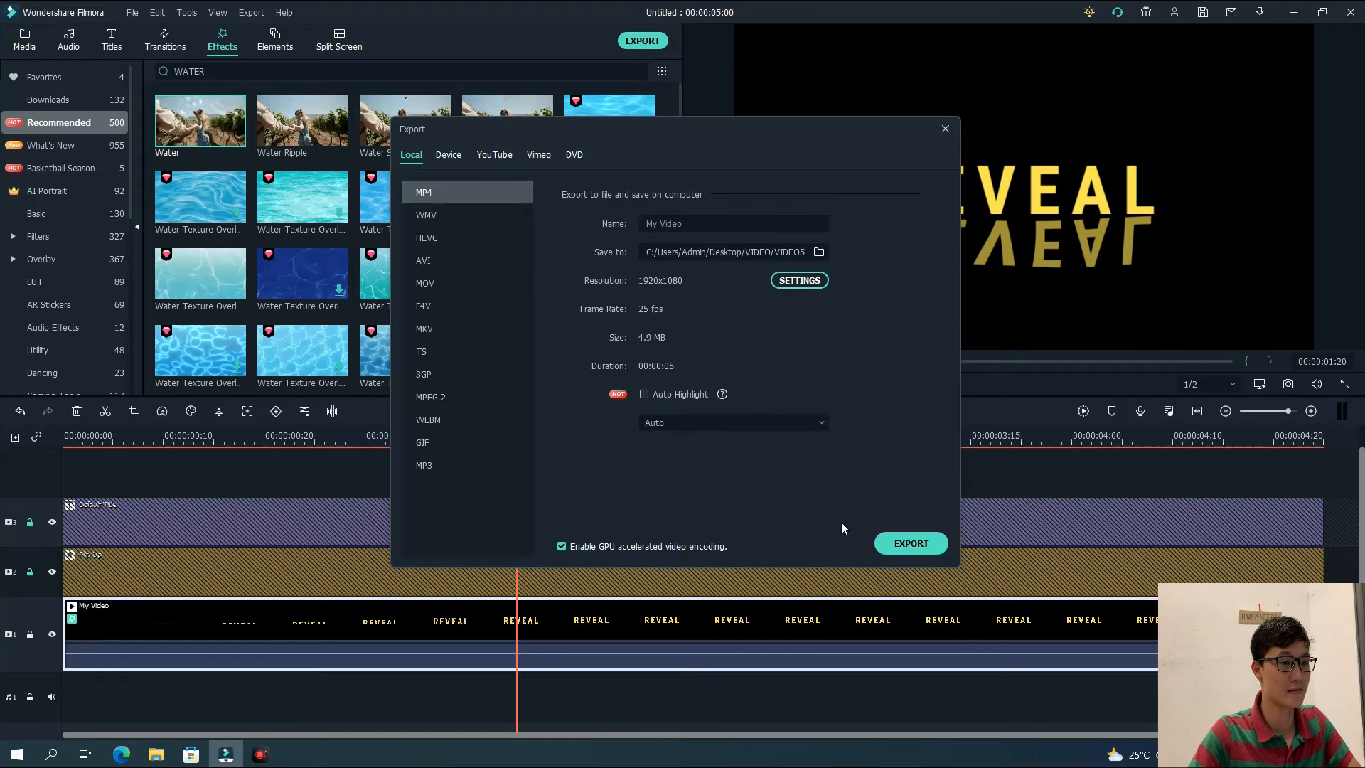
pyautogui.click(900, 549)
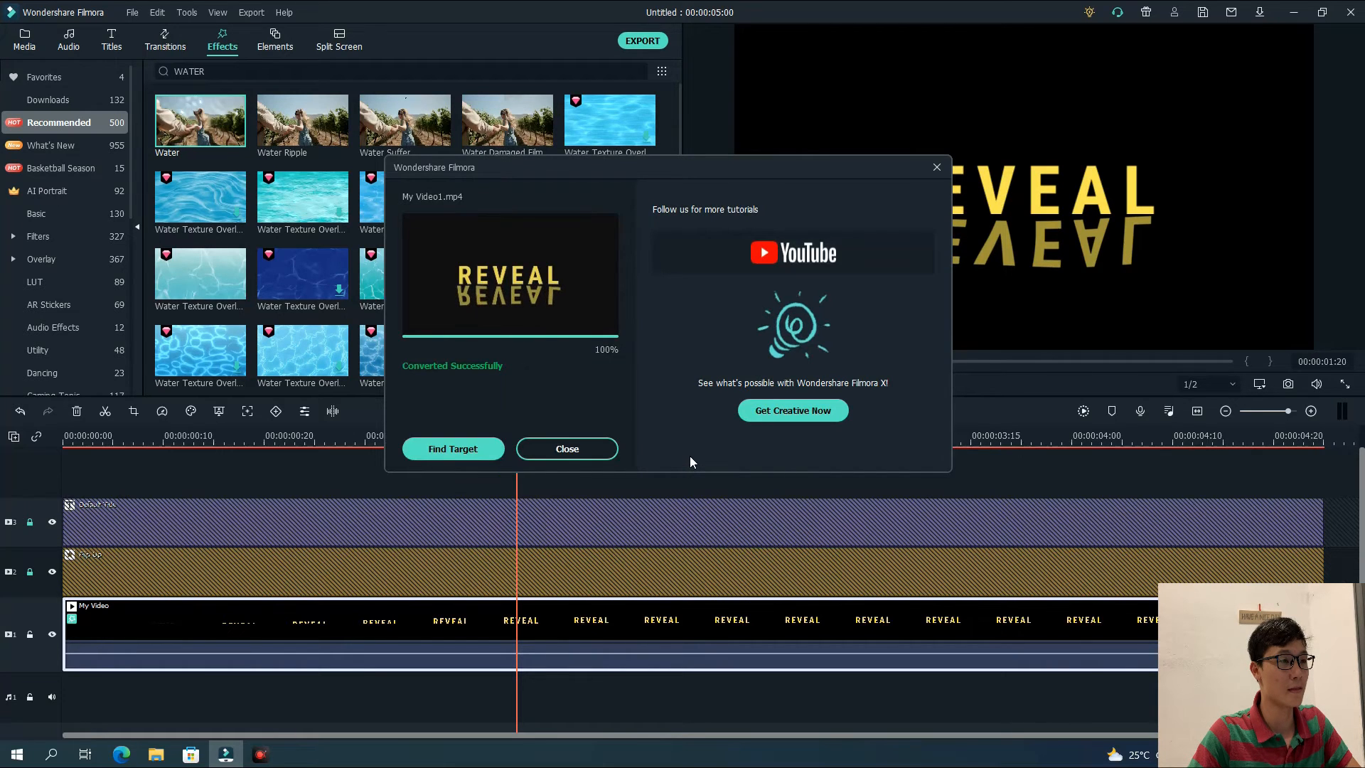
pyautogui.click(565, 449)
pyautogui.click(555, 522)
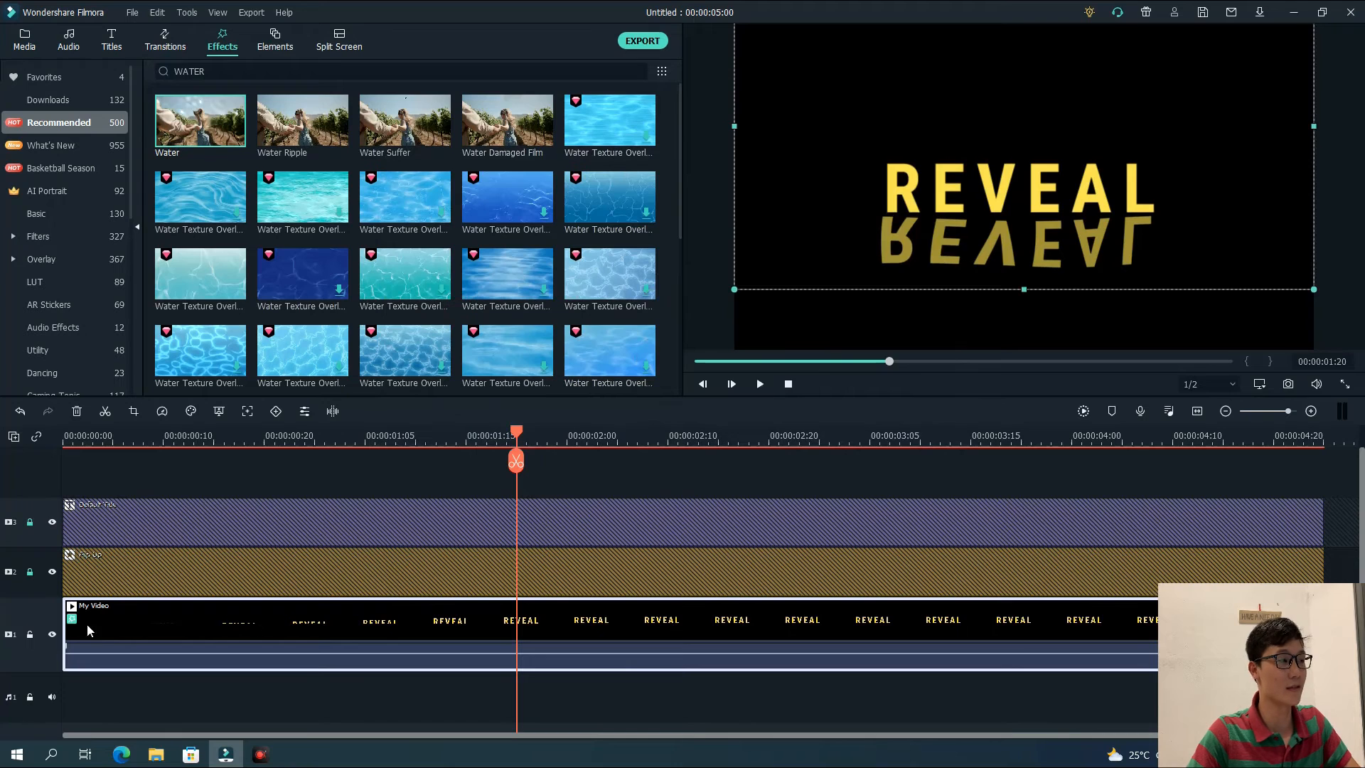
# Unlock tracks 2 and 3, and delete My Video, the Flip Up effect and the title from the timeline
pyautogui.click(29, 572)
pyautogui.click(29, 524)
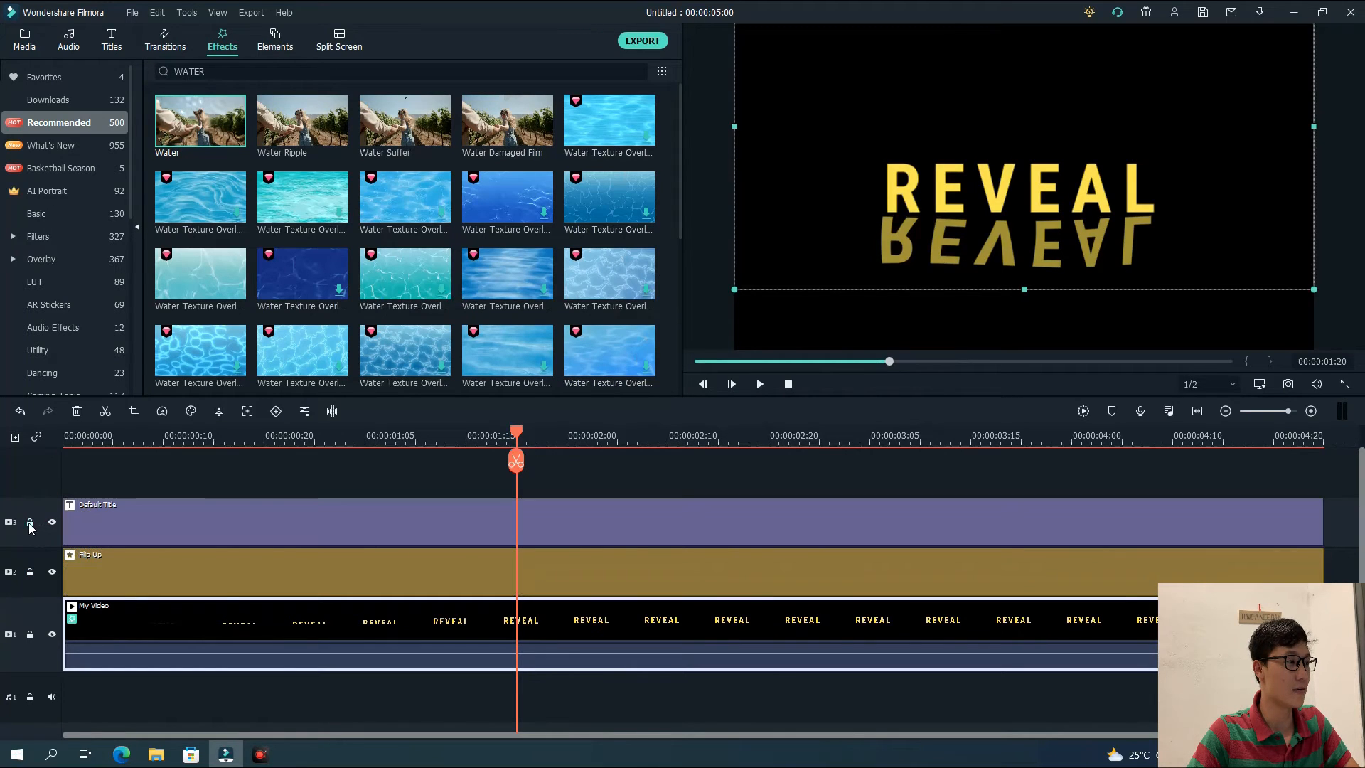
pyautogui.press('Delete')
pyautogui.click(214, 571)
pyautogui.press('Delete')
pyautogui.click(218, 533)
pyautogui.press('Delete')
pyautogui.click(276, 490)
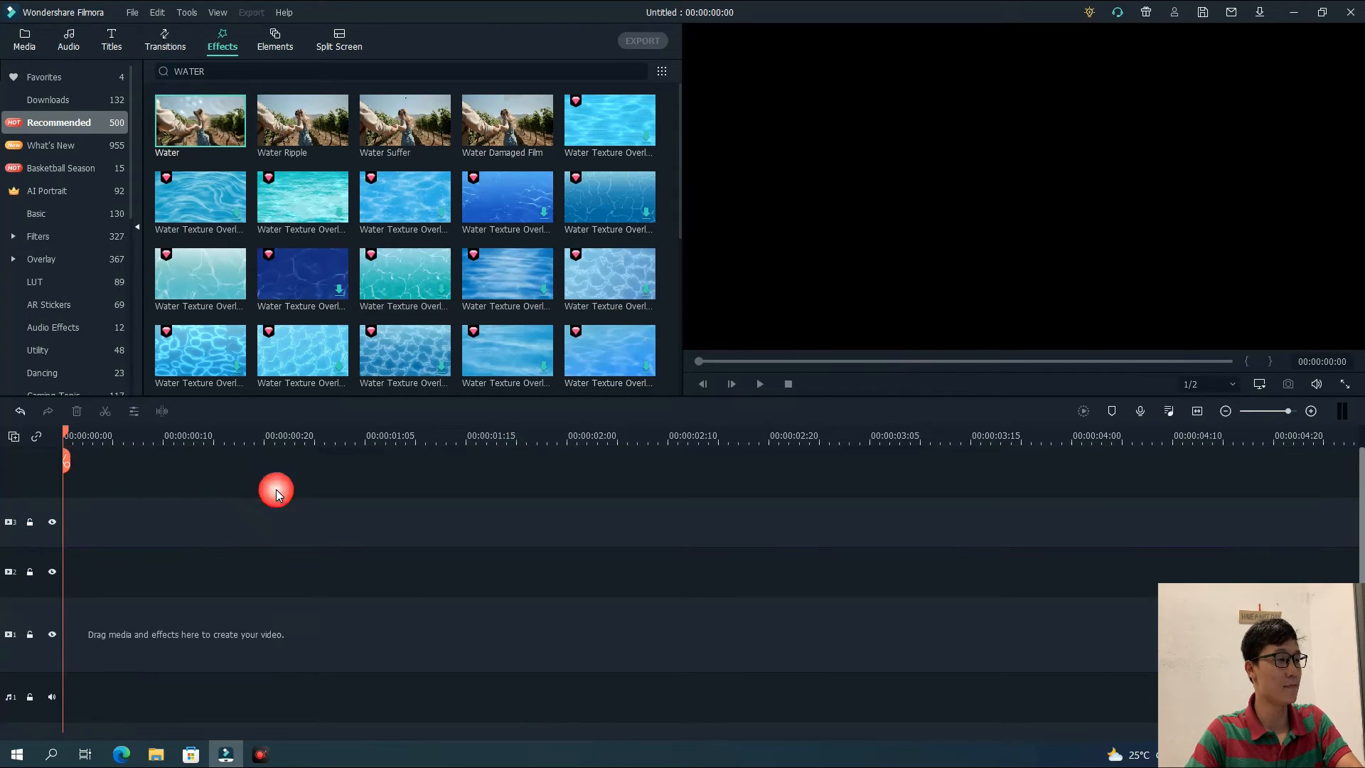
# Place the downloaded Retro Greenscreen Background Element 07 at the start of video track 2
pyautogui.click(284, 45)
pyautogui.click(90, 103)
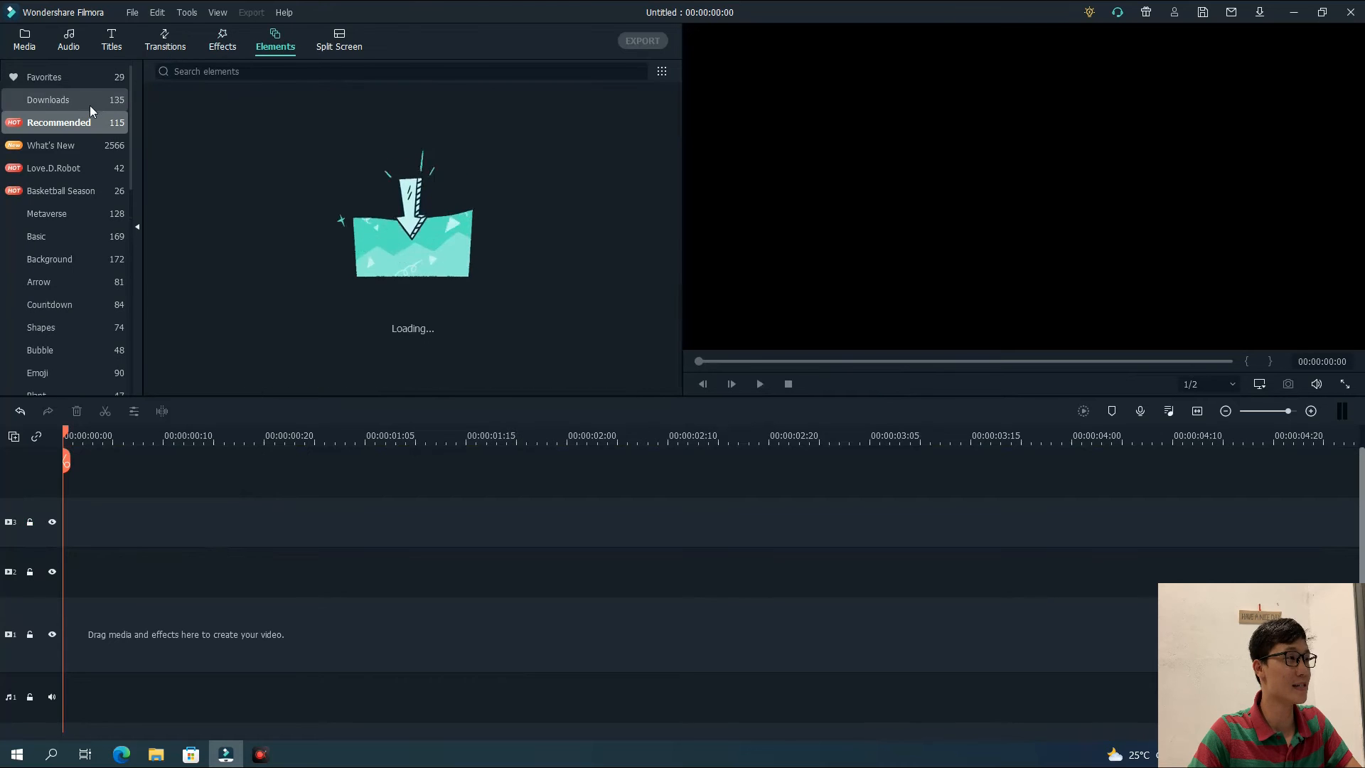
pyautogui.scroll(-5, 324, 325)
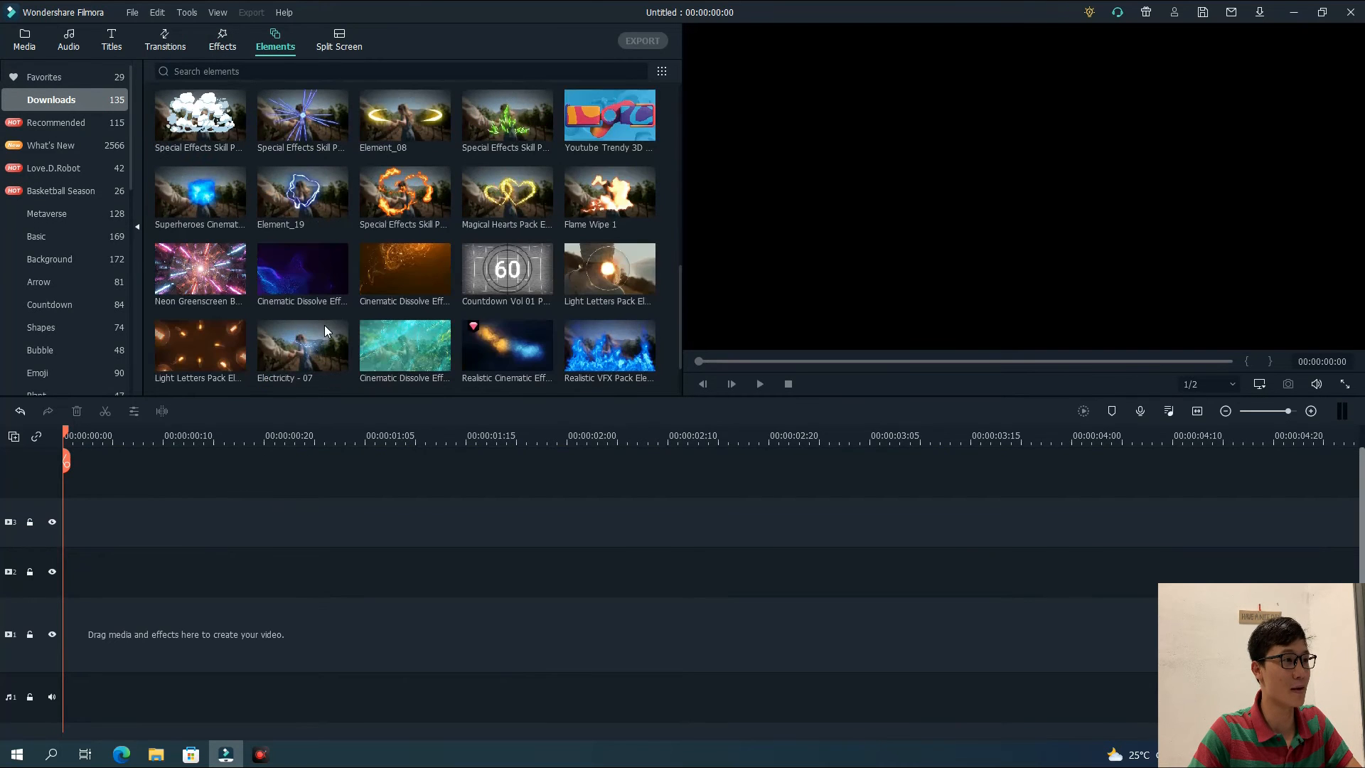
pyautogui.scroll(-5, 338, 313)
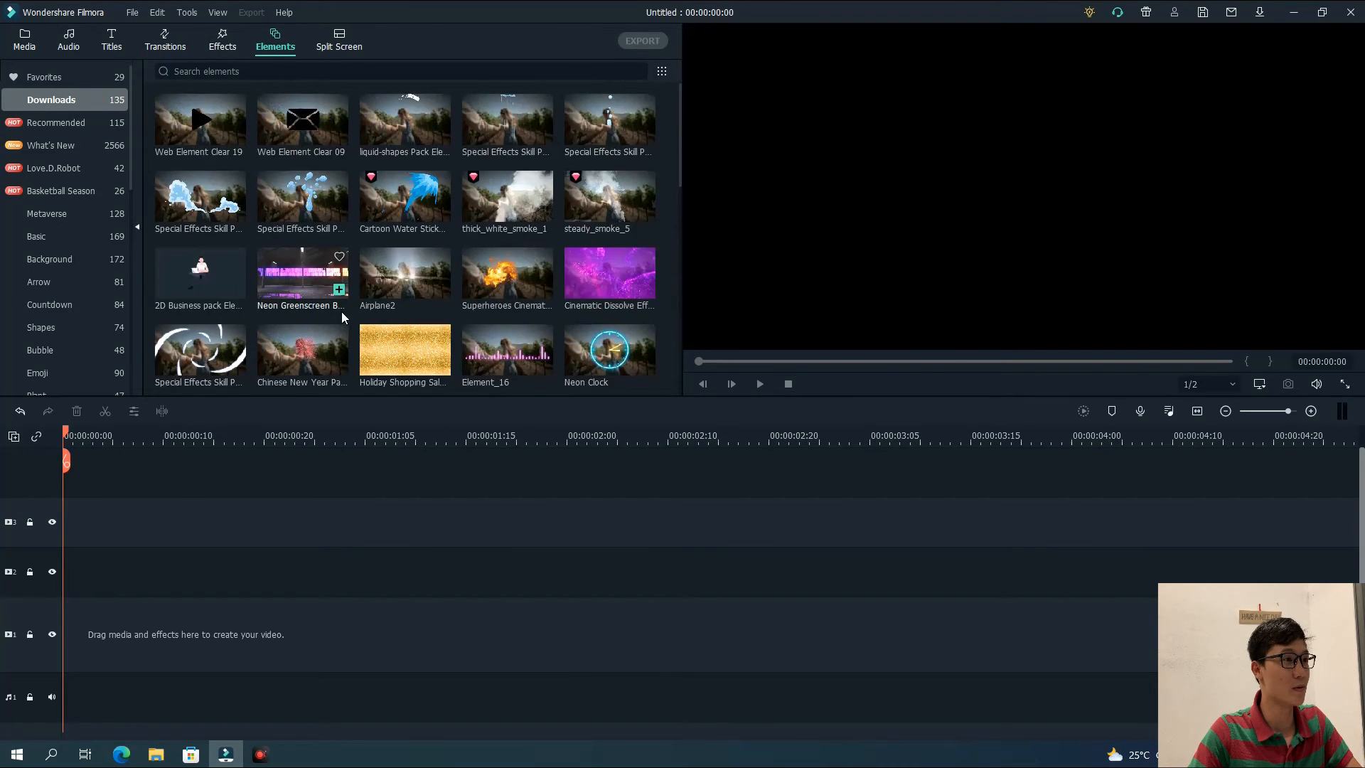
pyautogui.scroll(-3, 344, 308)
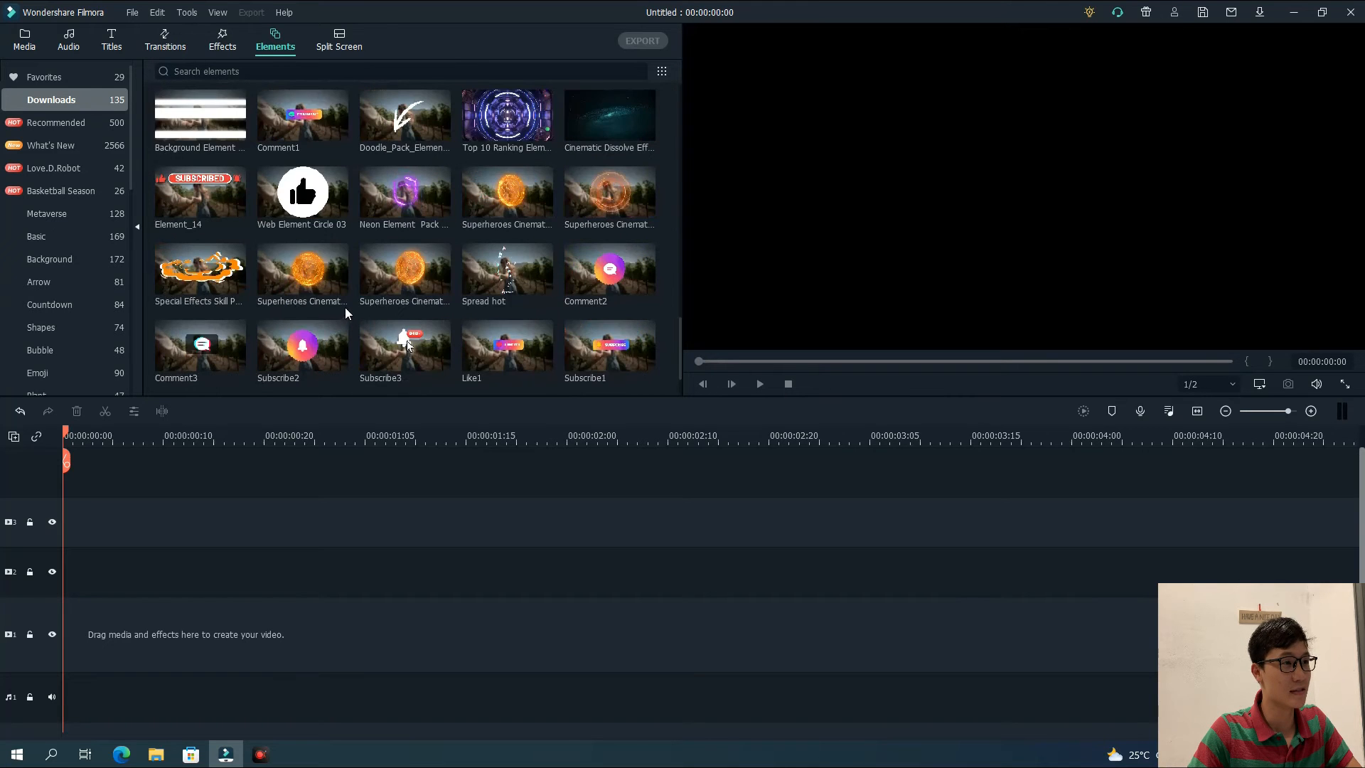
pyautogui.scroll(2, 344, 307)
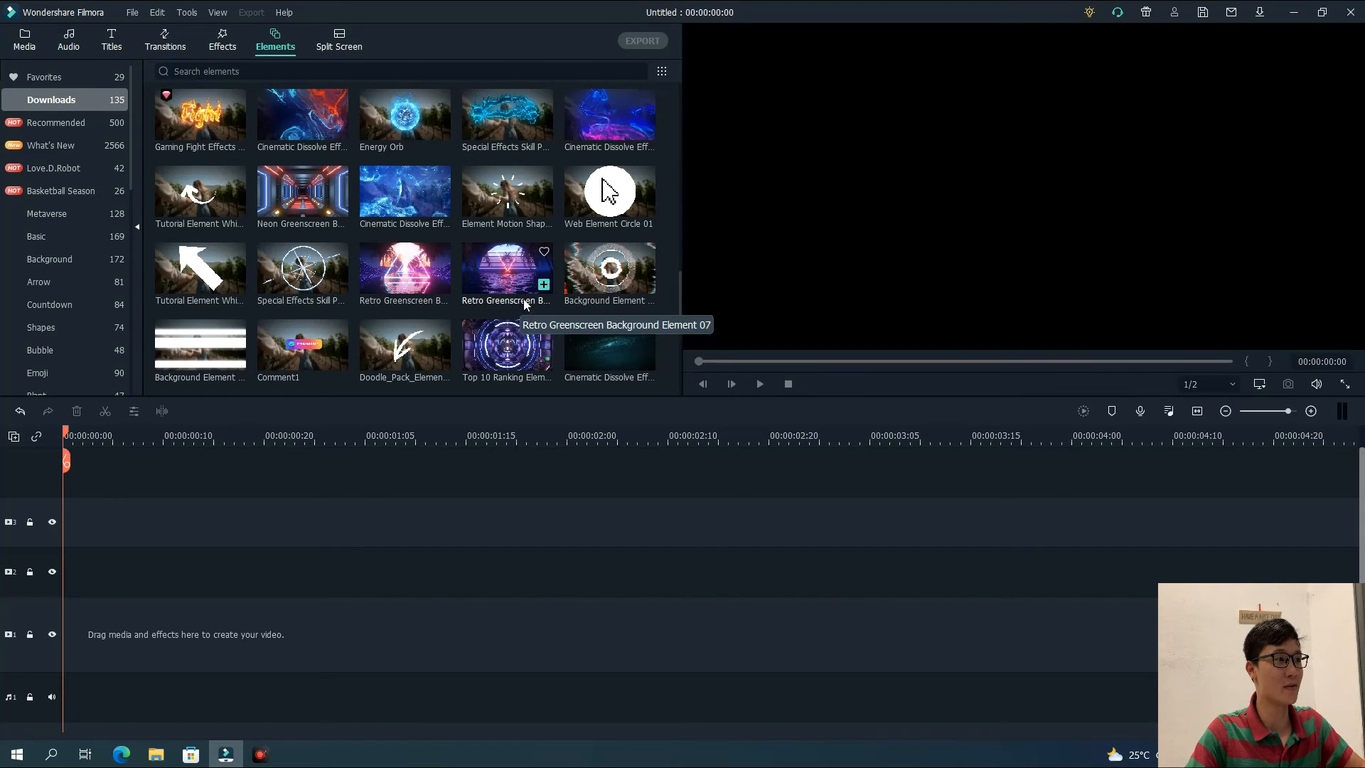
pyautogui.moveTo(501, 302); pyautogui.dragTo(159, 595)
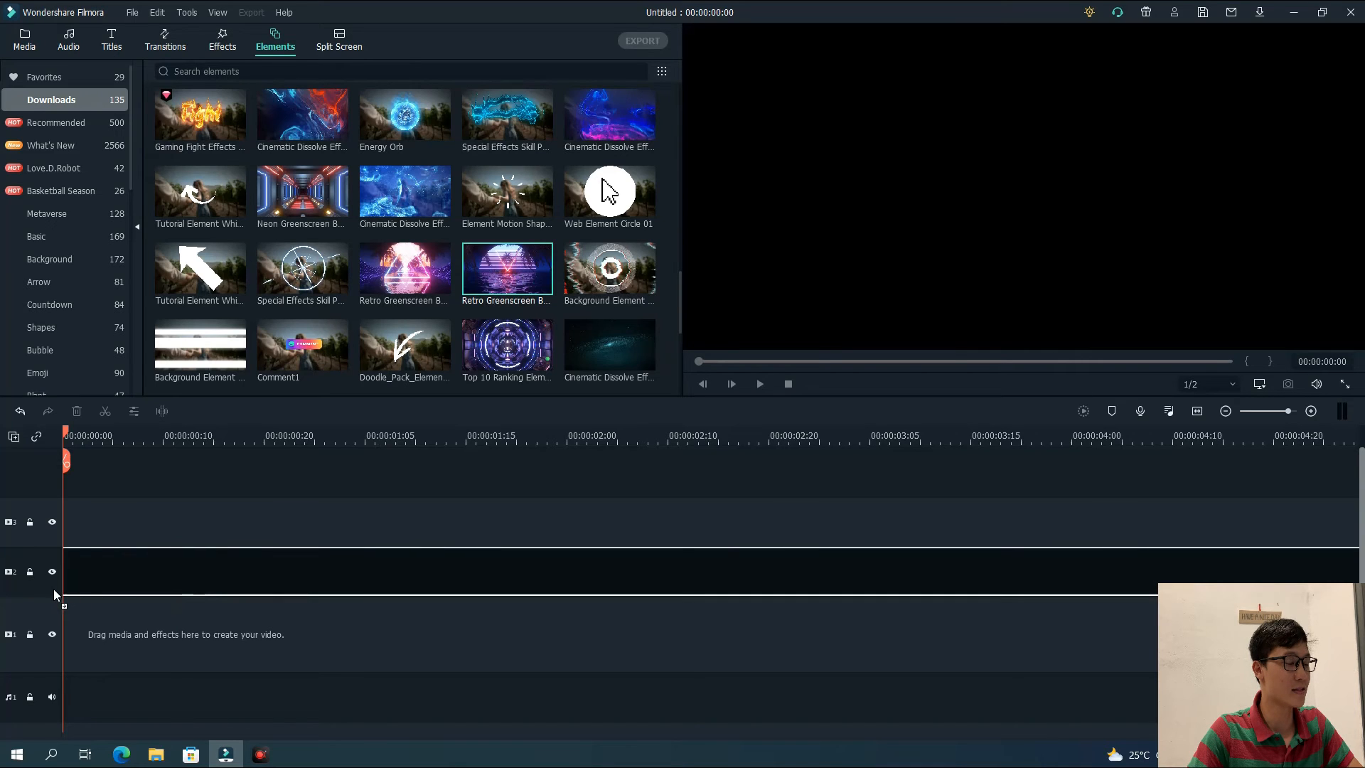
pyautogui.moveTo(51, 589); pyautogui.dragTo(49, 590)
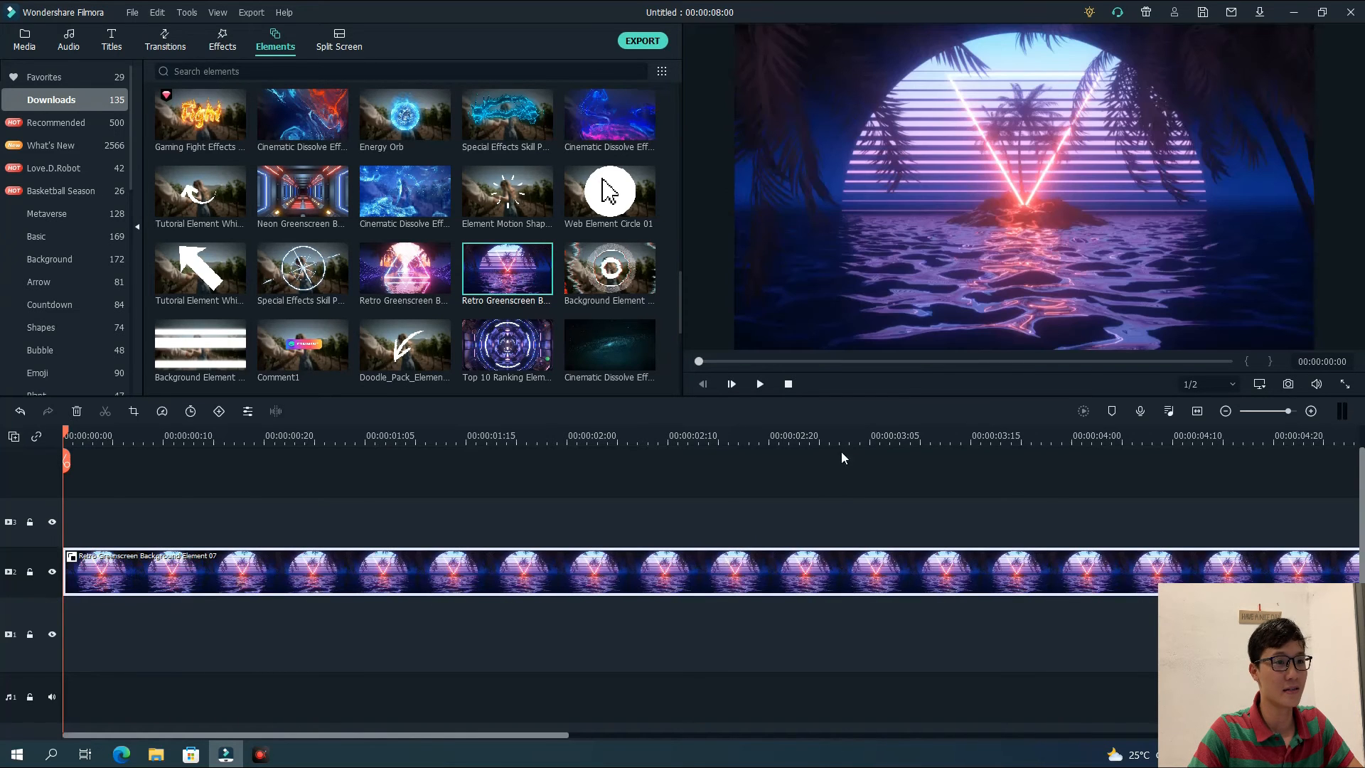
# Play the background element to preview its motion, and fit the whole clip in the timeline
pyautogui.click(760, 384)
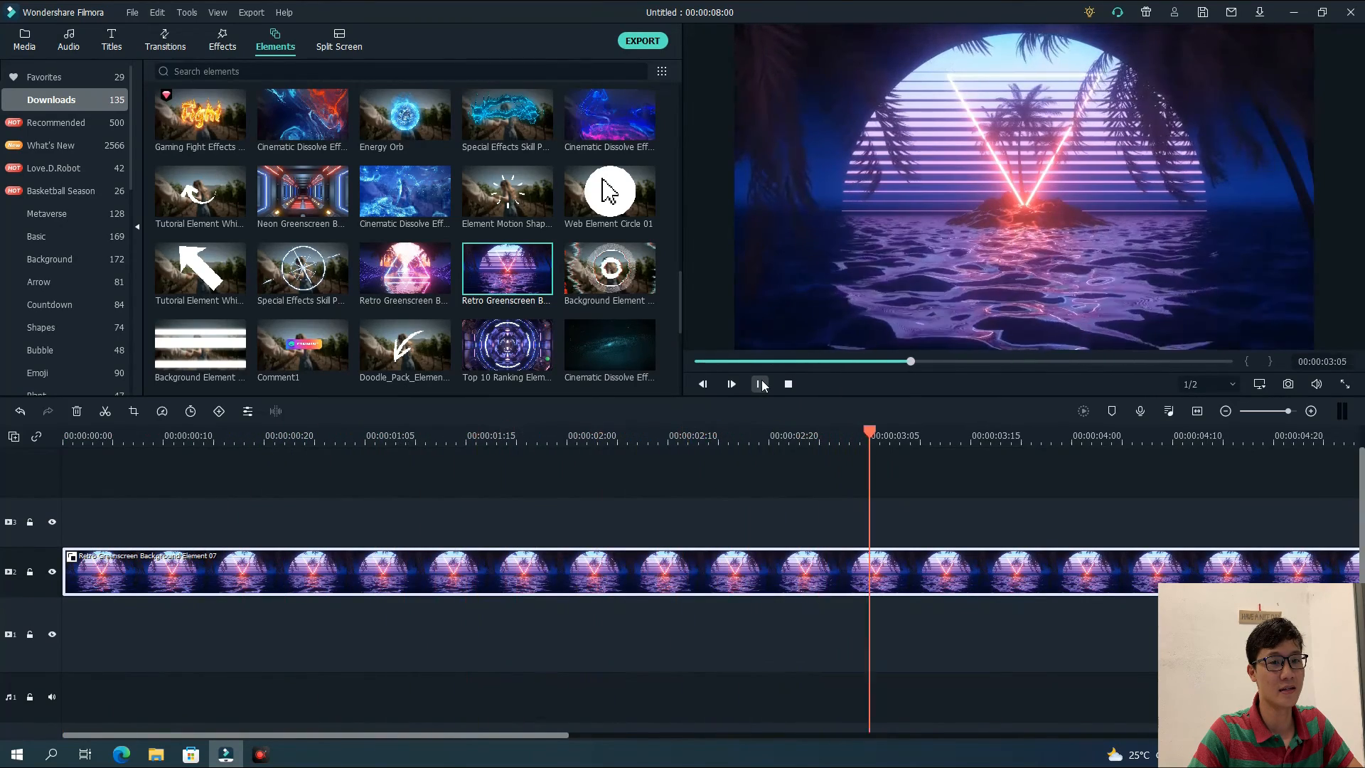
pyautogui.click(761, 384)
pyautogui.hotkey('shift', 'z')
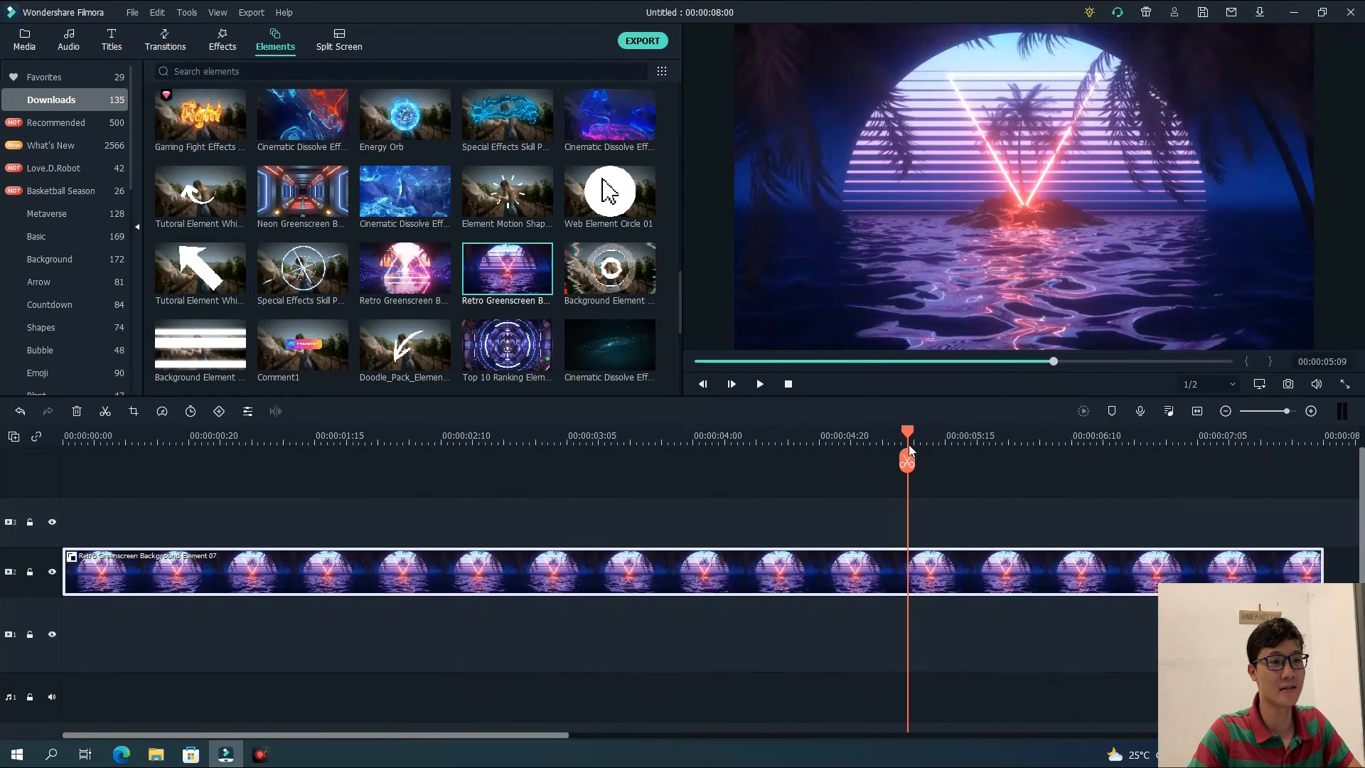
pyautogui.moveTo(906, 434); pyautogui.dragTo(530, 513)
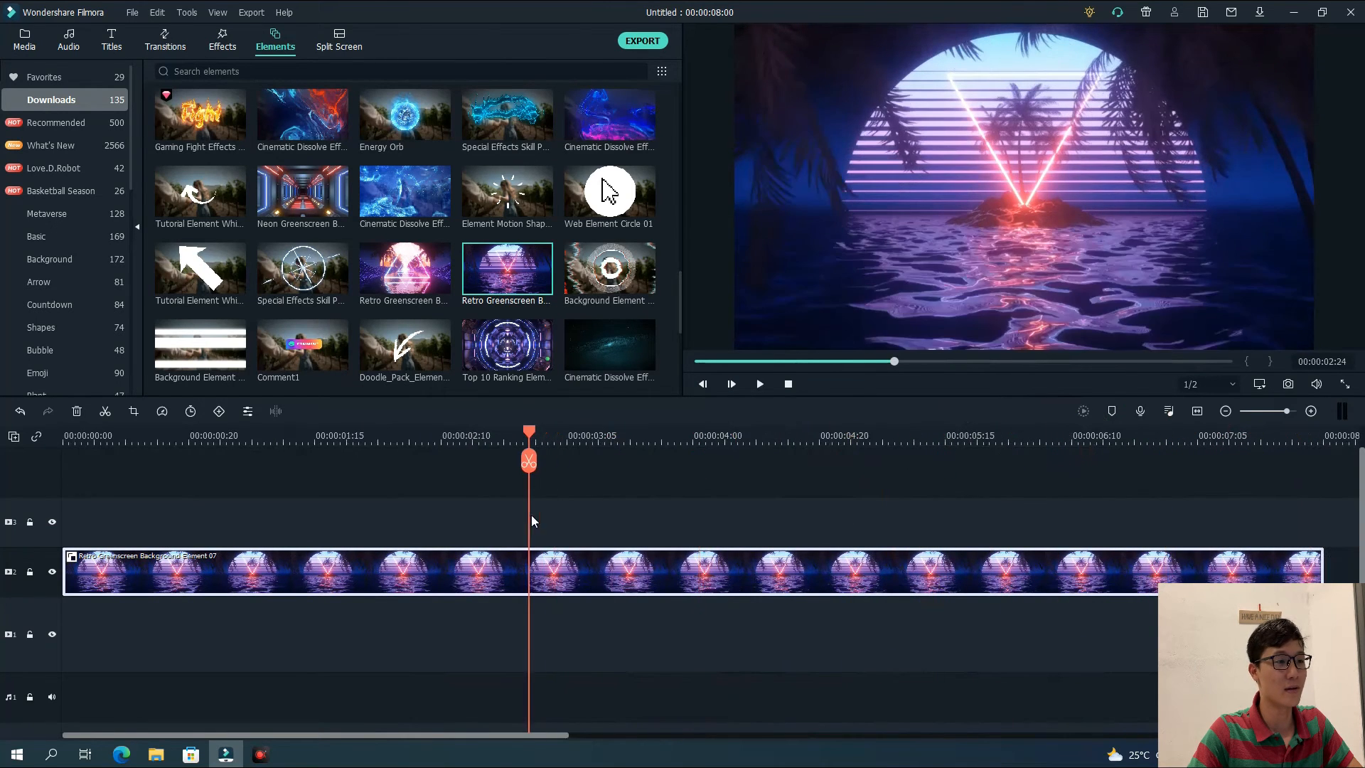
# Set the background element's duration to 00:00:05:00 through its custom speed settings
pyautogui.rightClick(457, 584)
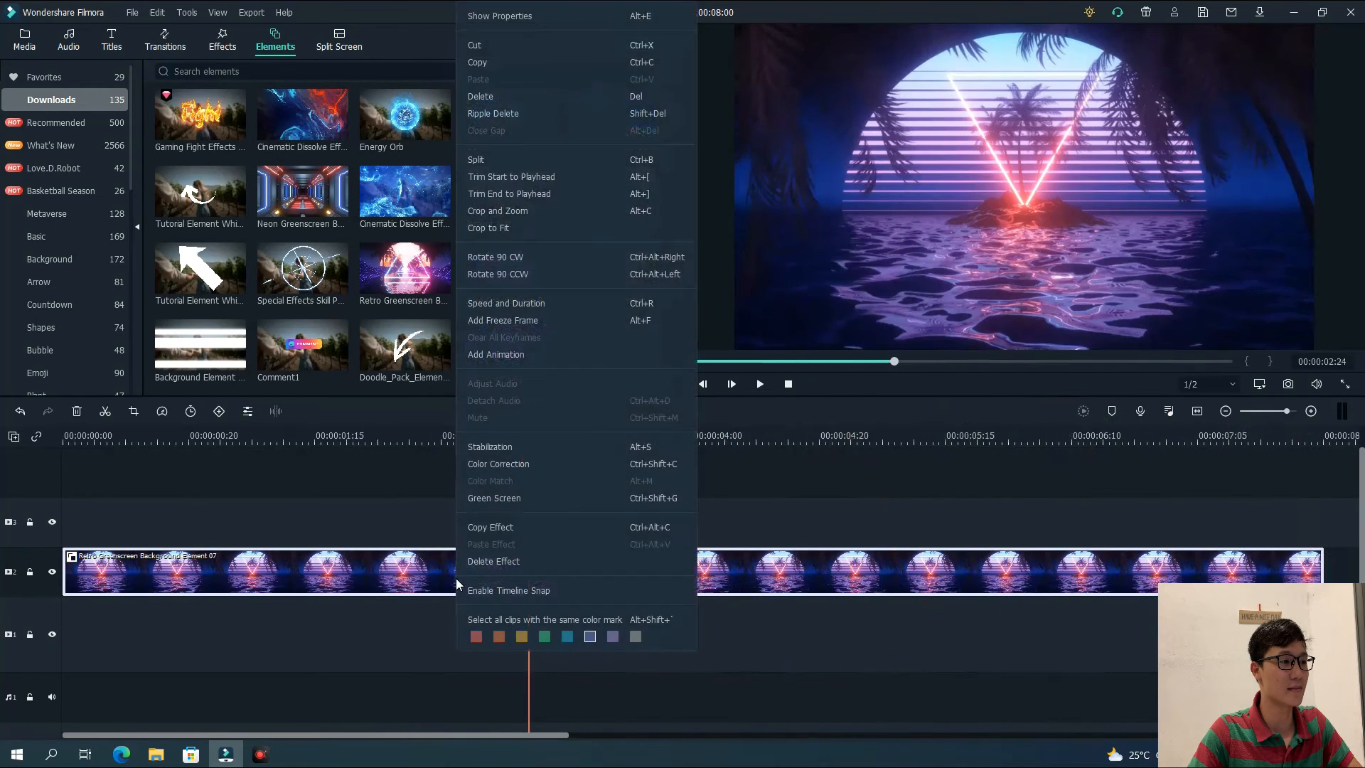
pyautogui.click(506, 305)
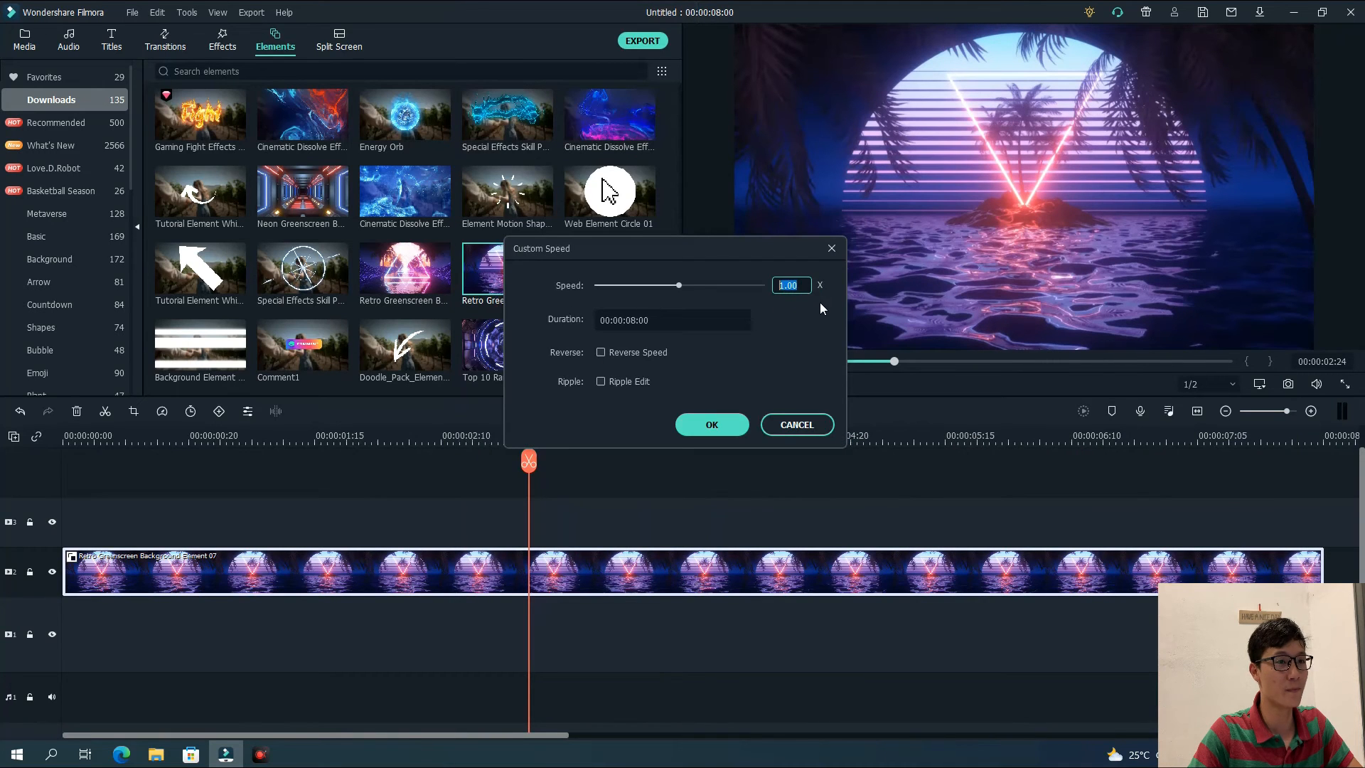
pyautogui.click(635, 321)
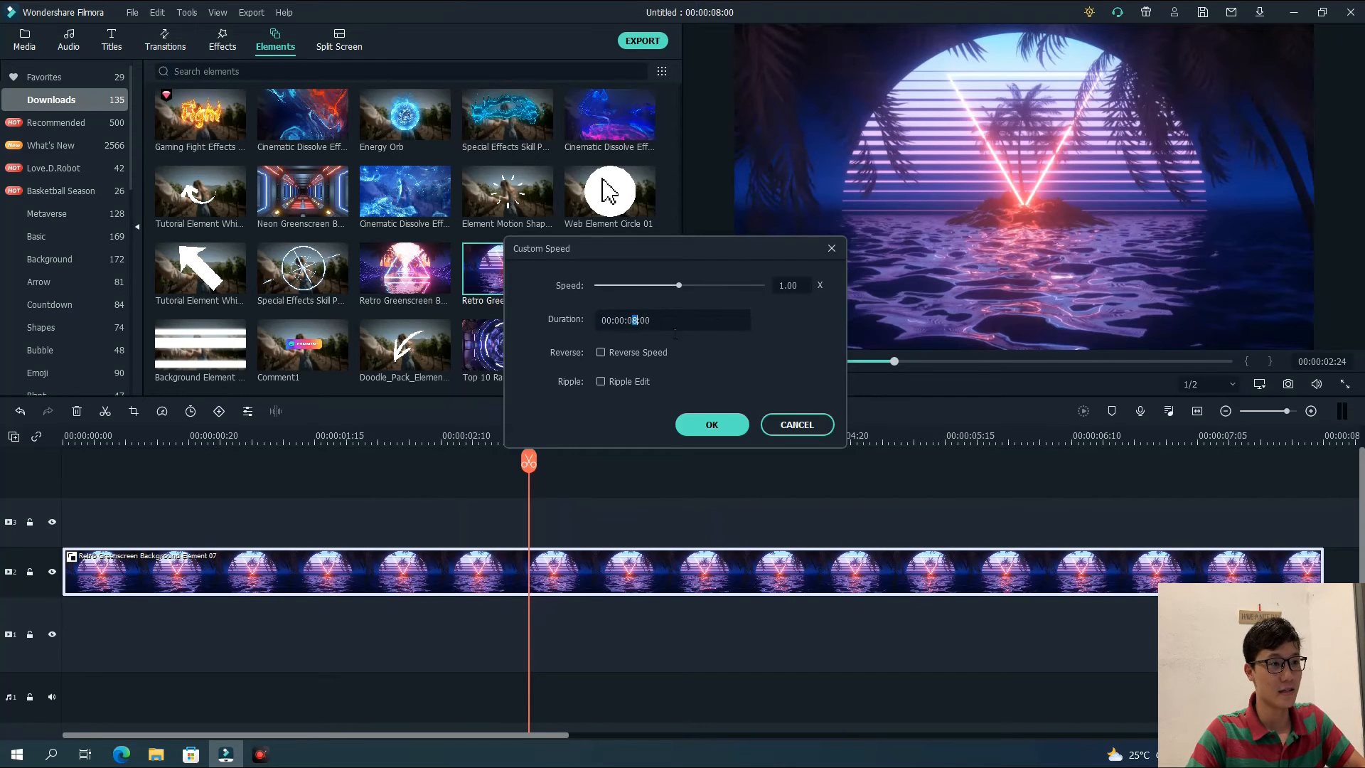
pyautogui.write('5')
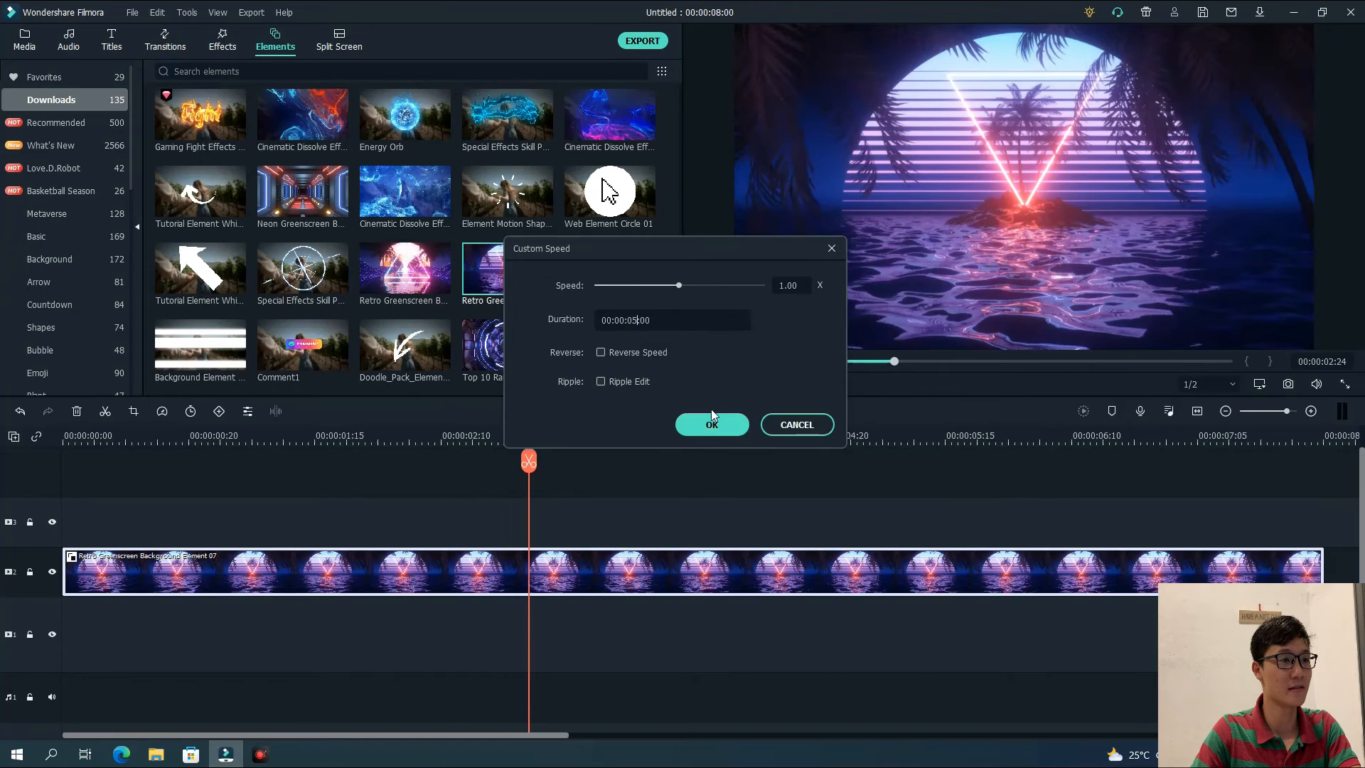
pyautogui.click(712, 424)
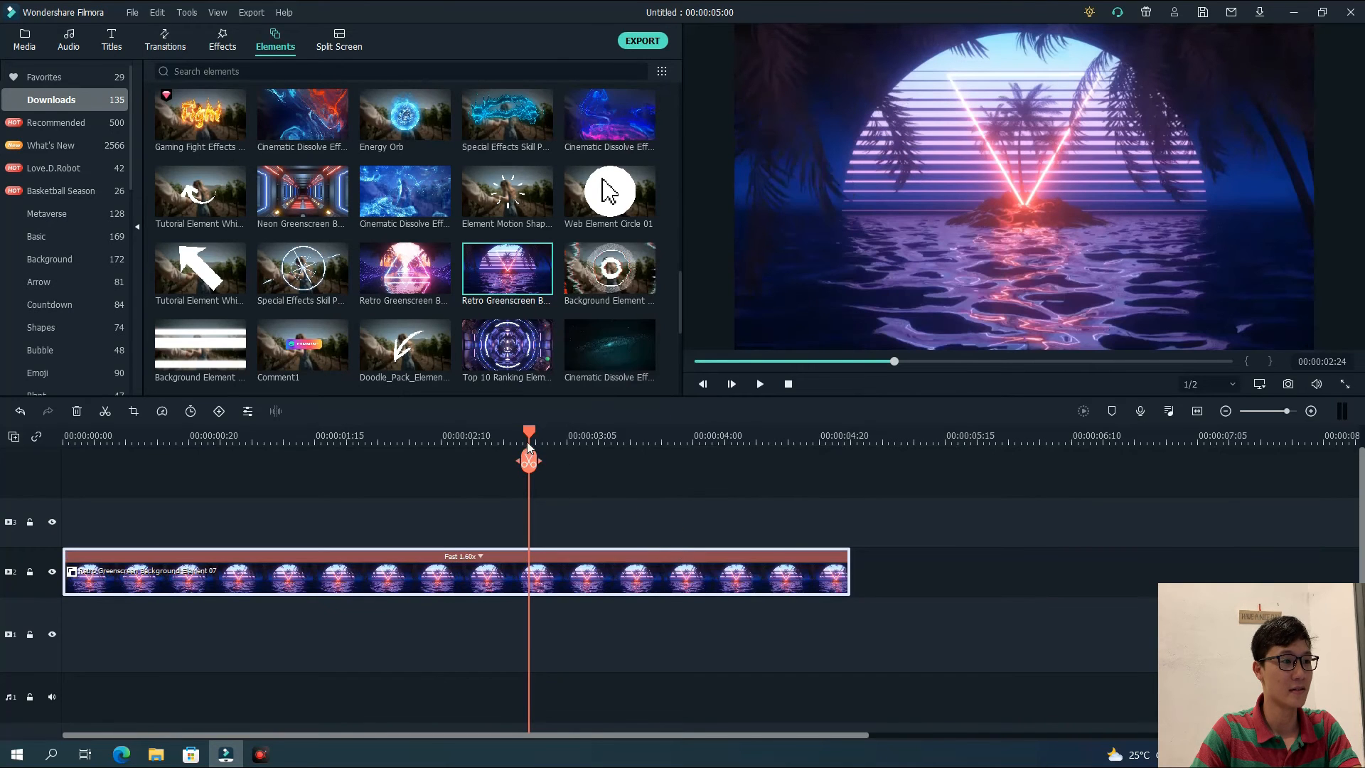
# Export the background clip as a local 1920x1080 MP4 to the VIDEO5 folder, and delete the element from the timeline
pyautogui.moveTo(527, 442); pyautogui.dragTo(66, 442)
pyautogui.click(640, 42)
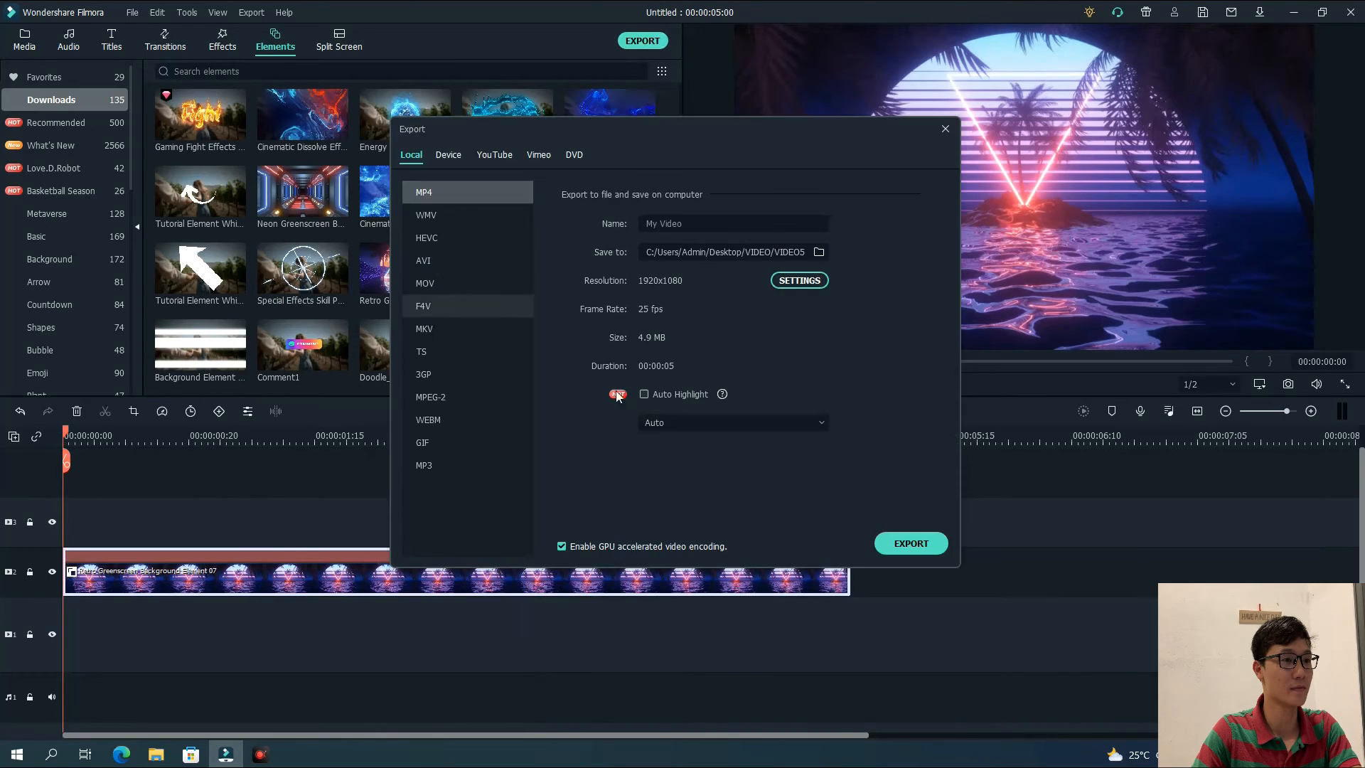
pyautogui.click(911, 543)
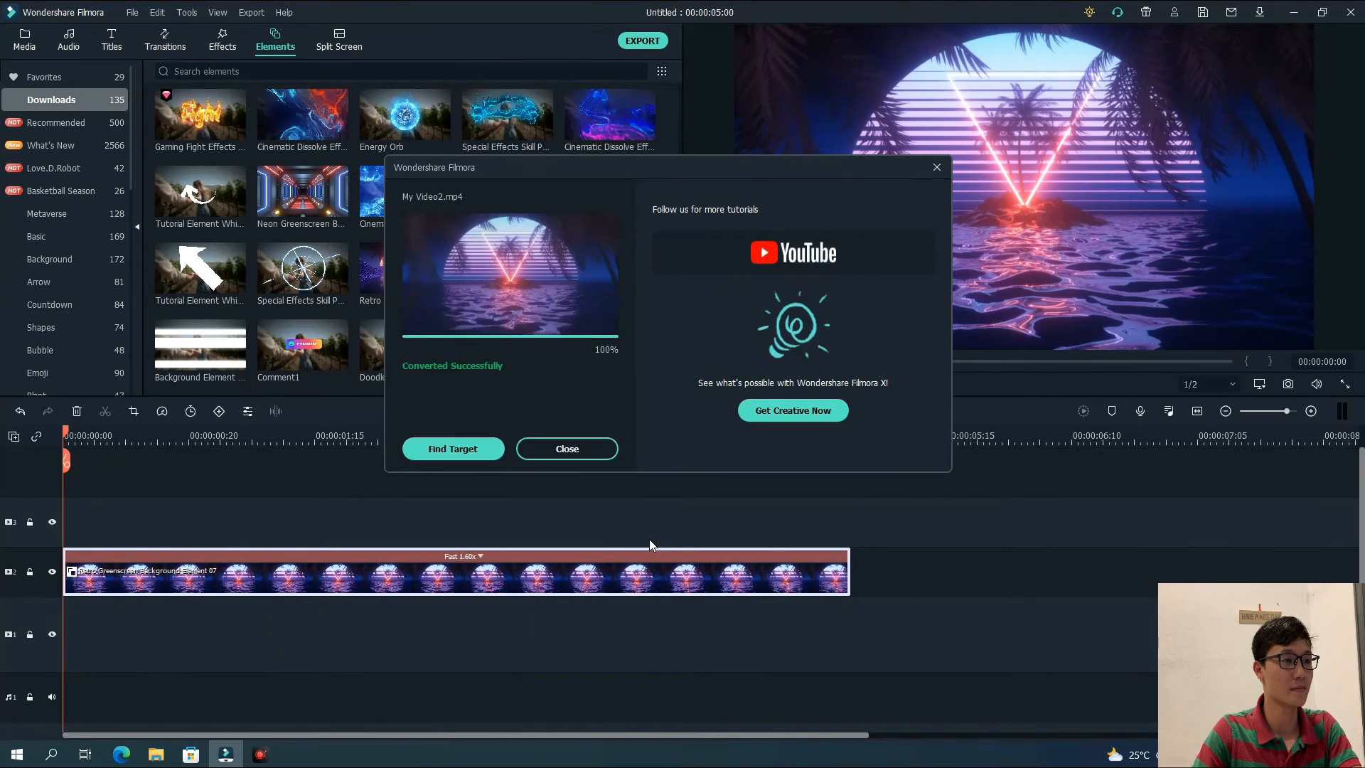
pyautogui.click(553, 448)
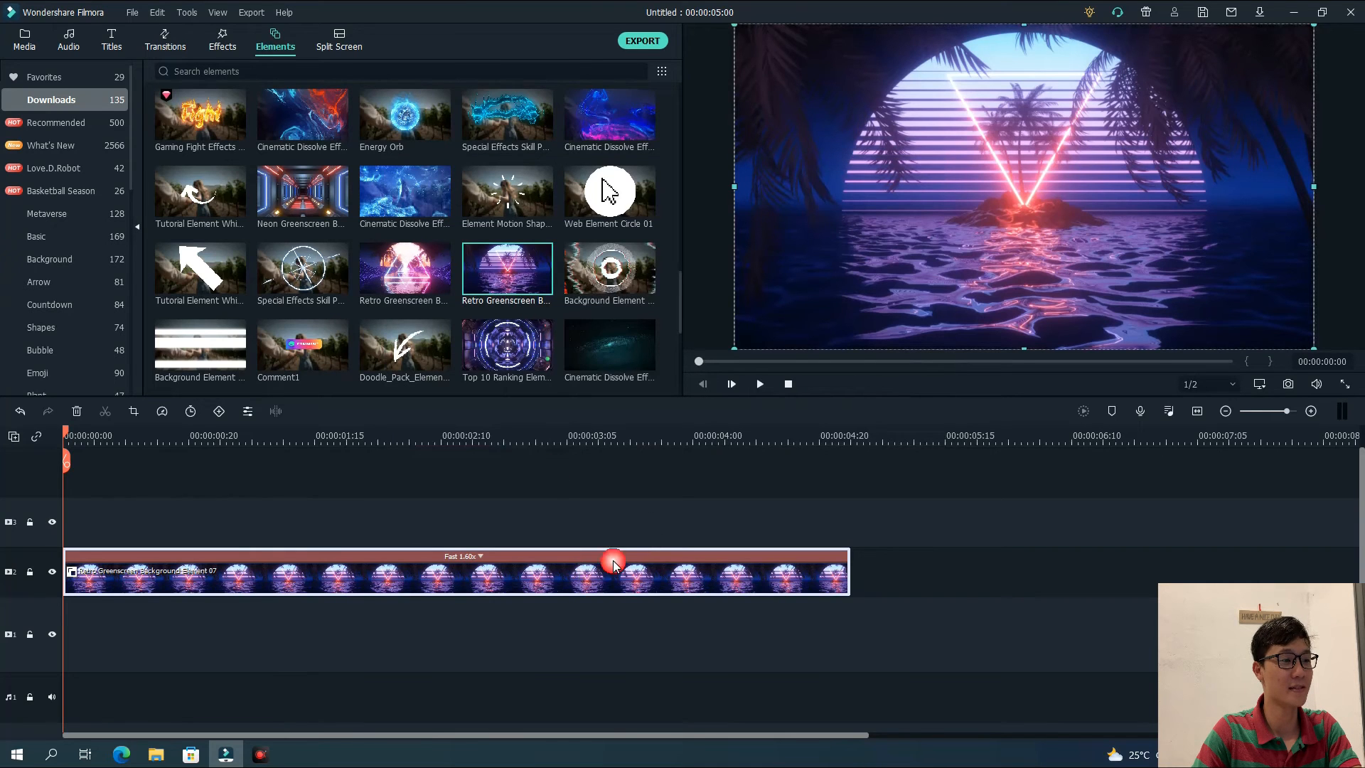
pyautogui.press('Delete')
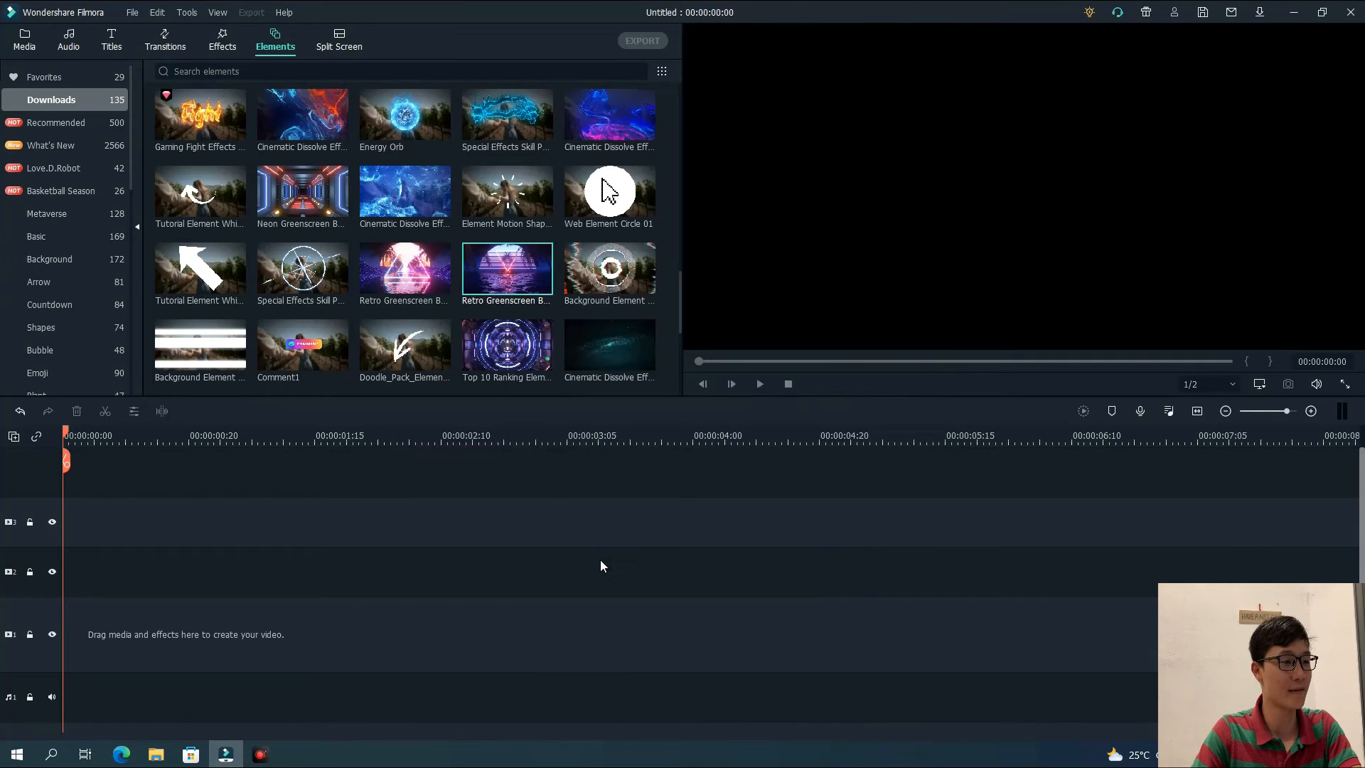
# Import My Video1 and My Video2 from the VIDEO5 folder into the project media
pyautogui.click(33, 49)
pyautogui.click(202, 121)
pyautogui.click(241, 123)
pyautogui.keyDown('ctrl'); pyautogui.click(338, 132); pyautogui.keyUp('ctrl')
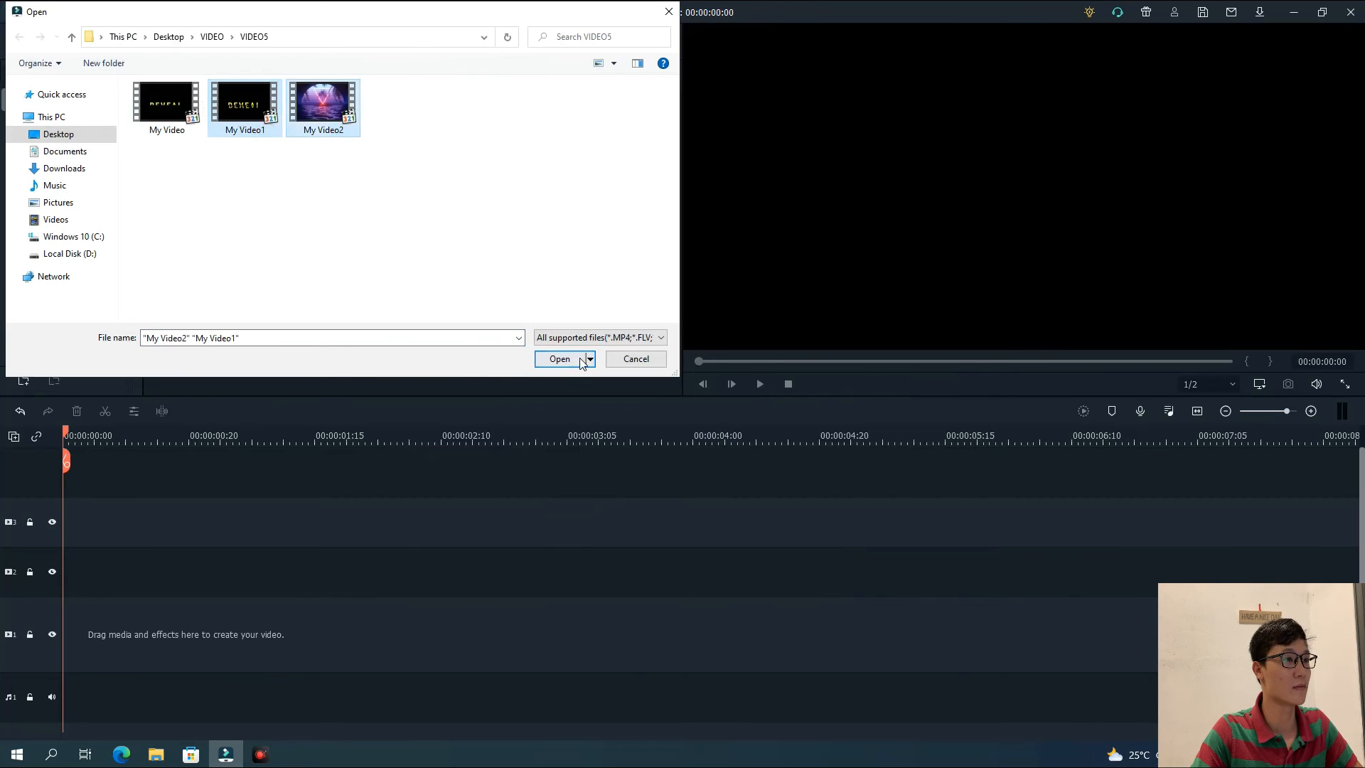
pyautogui.click(560, 359)
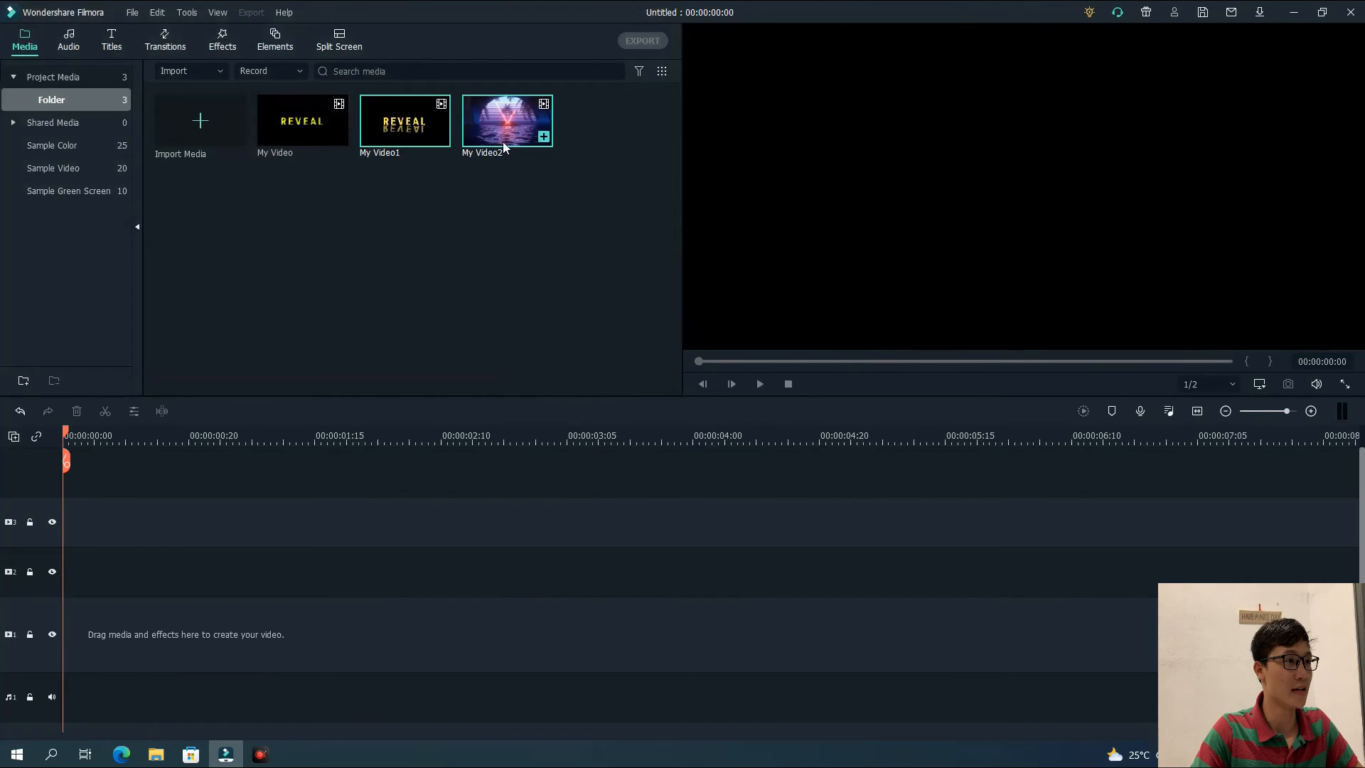
# Place My Video2 alone on track 1 and My Video1 above it on track 2, both starting at 0
pyautogui.moveTo(484, 407); pyautogui.dragTo(65, 643)
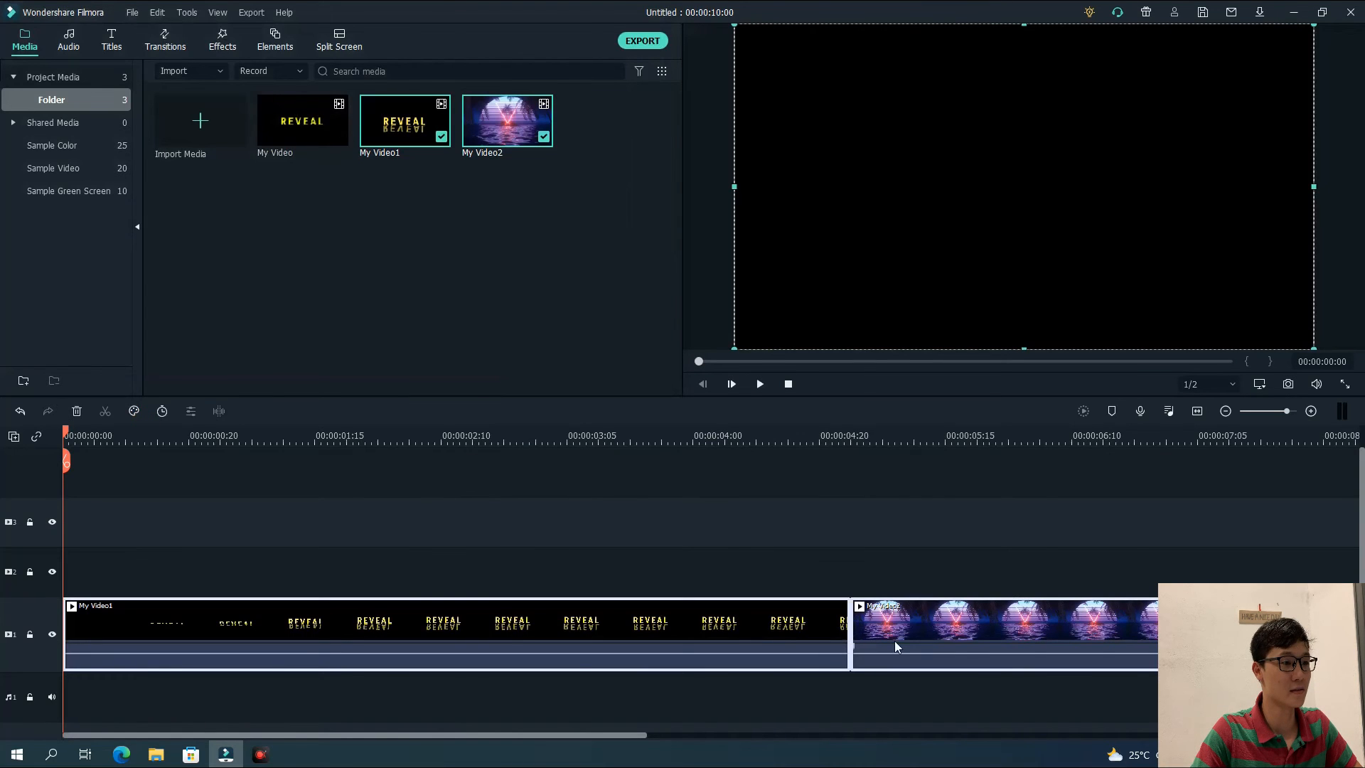
pyautogui.click(576, 652)
pyautogui.press('Delete')
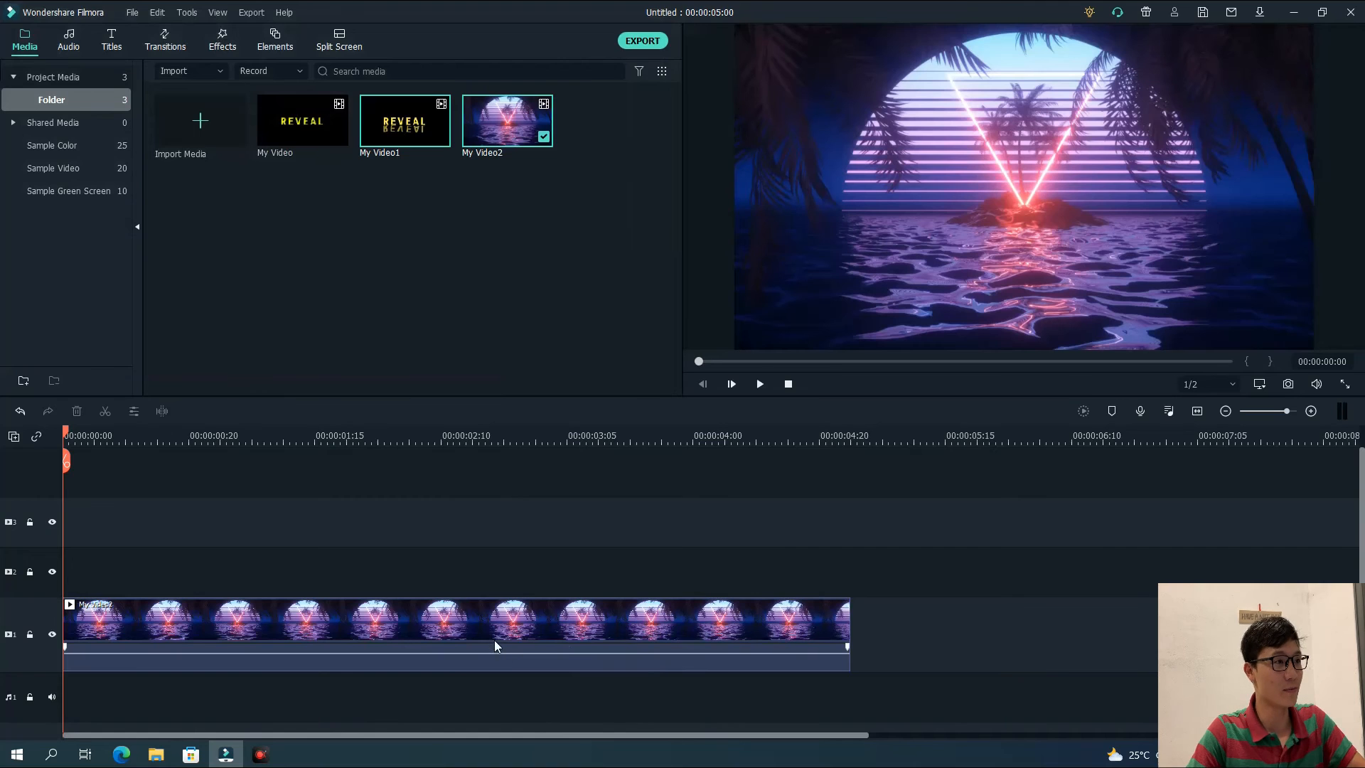
pyautogui.moveTo(390, 134); pyautogui.dragTo(62, 596)
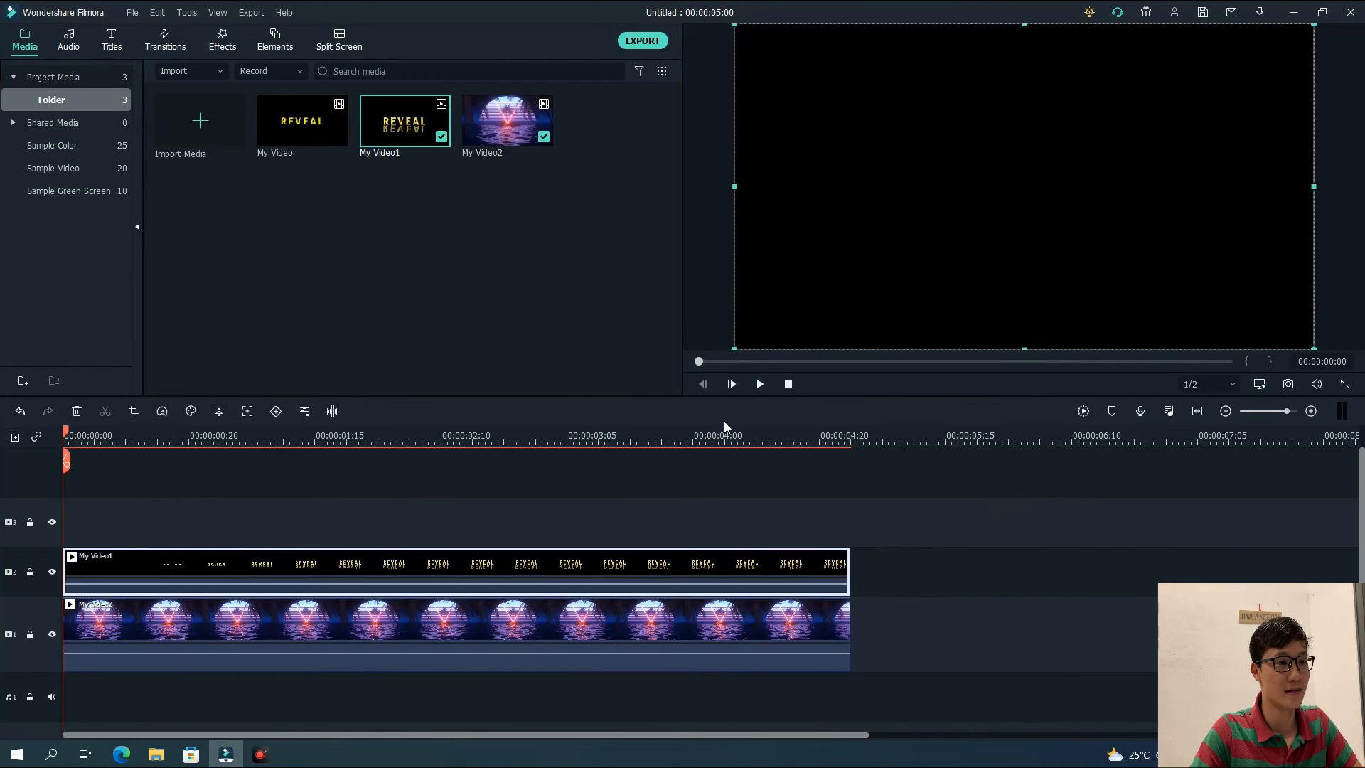
# Play until the REVEAL text shows, and set My Video1's blending mode to Screen
pyautogui.click(760, 385)
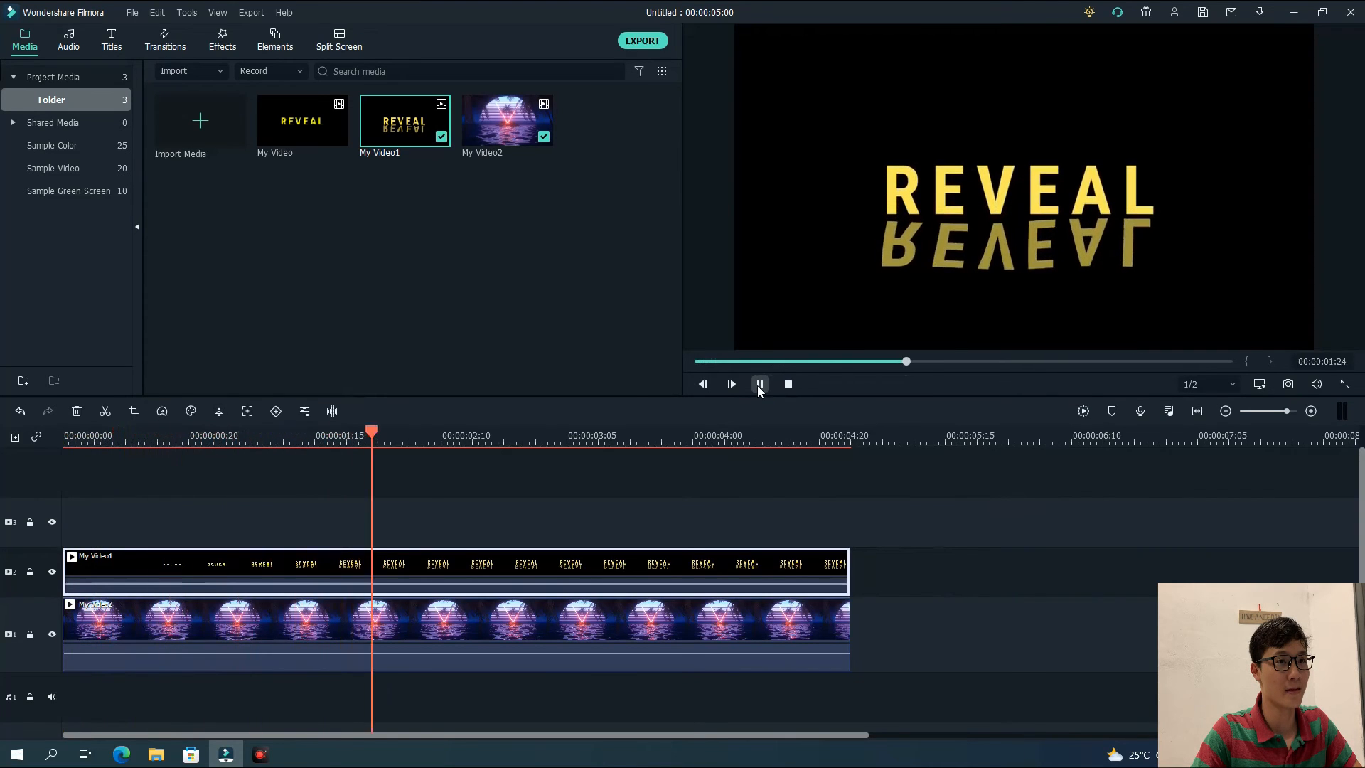
pyautogui.click(759, 385)
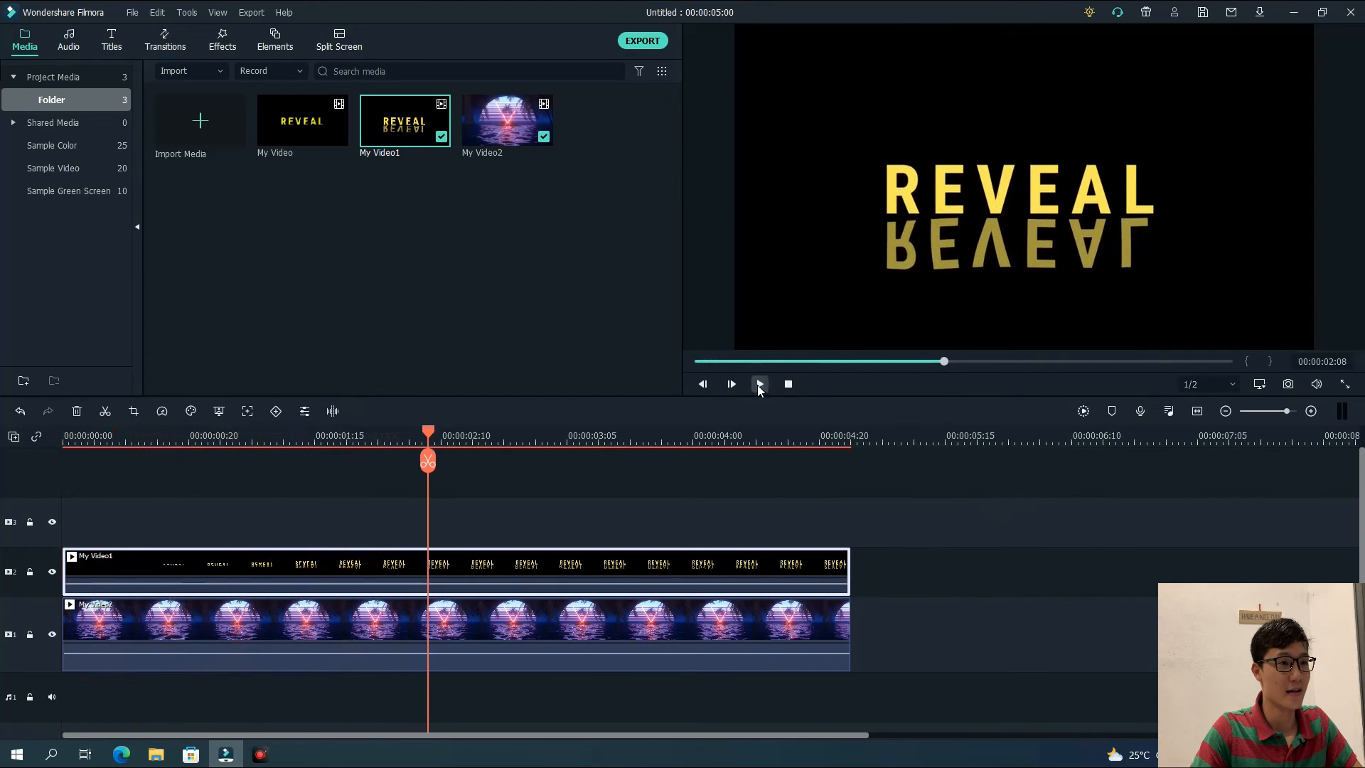
pyautogui.doubleClick(359, 570)
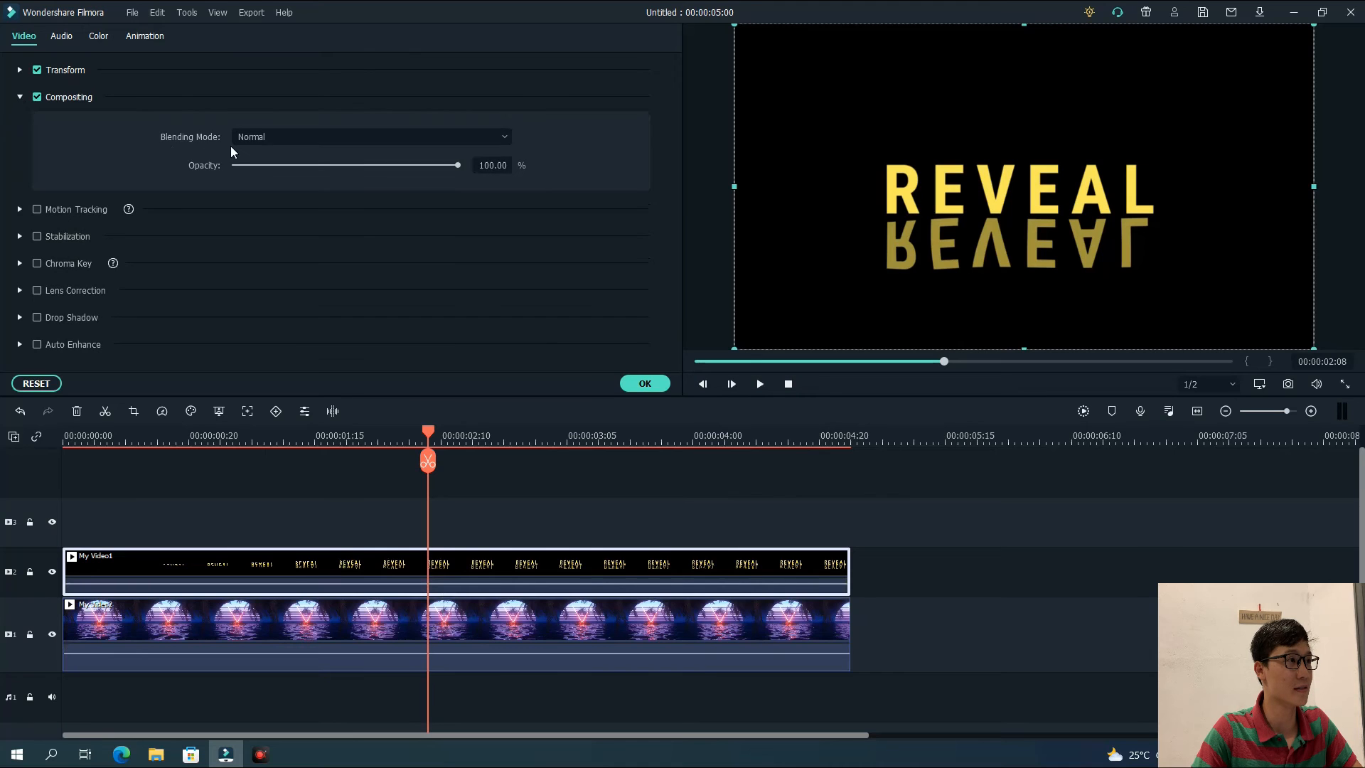
pyautogui.click(257, 138)
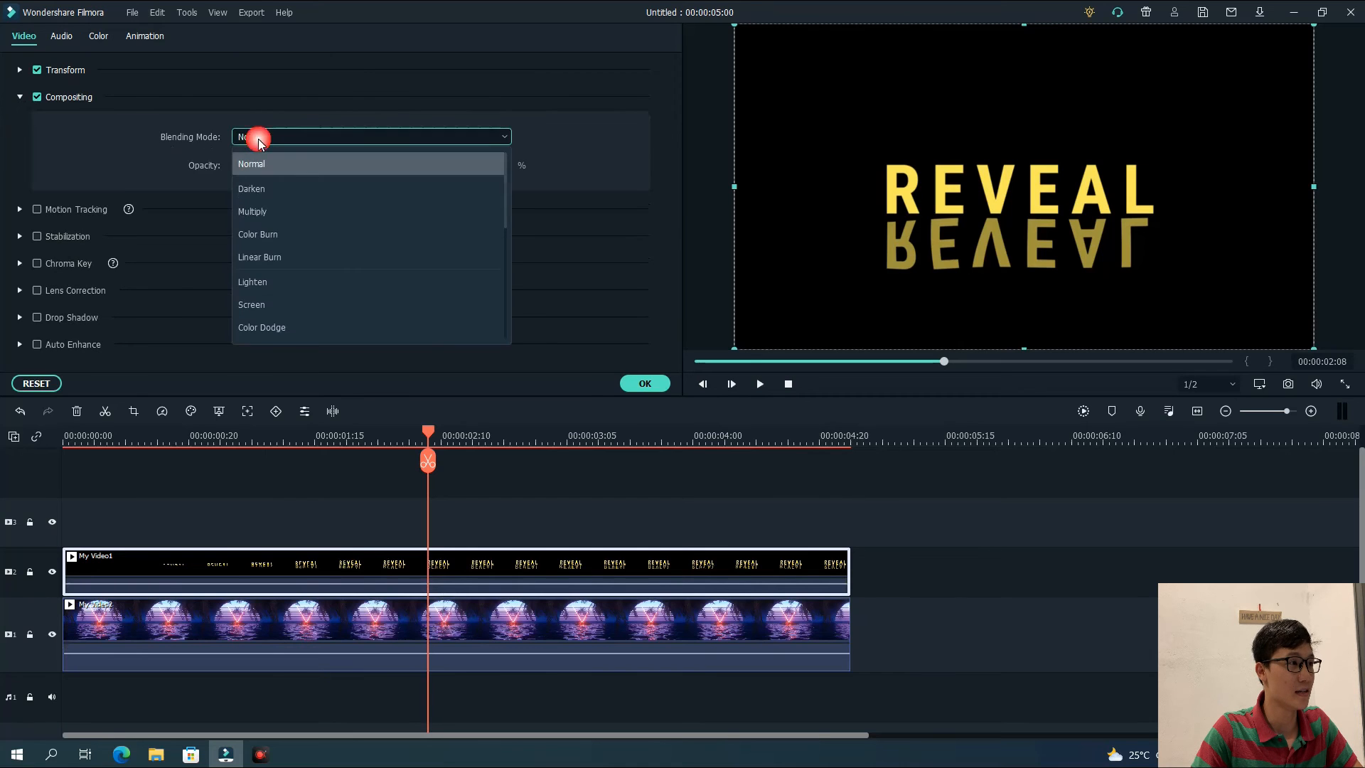
pyautogui.click(263, 309)
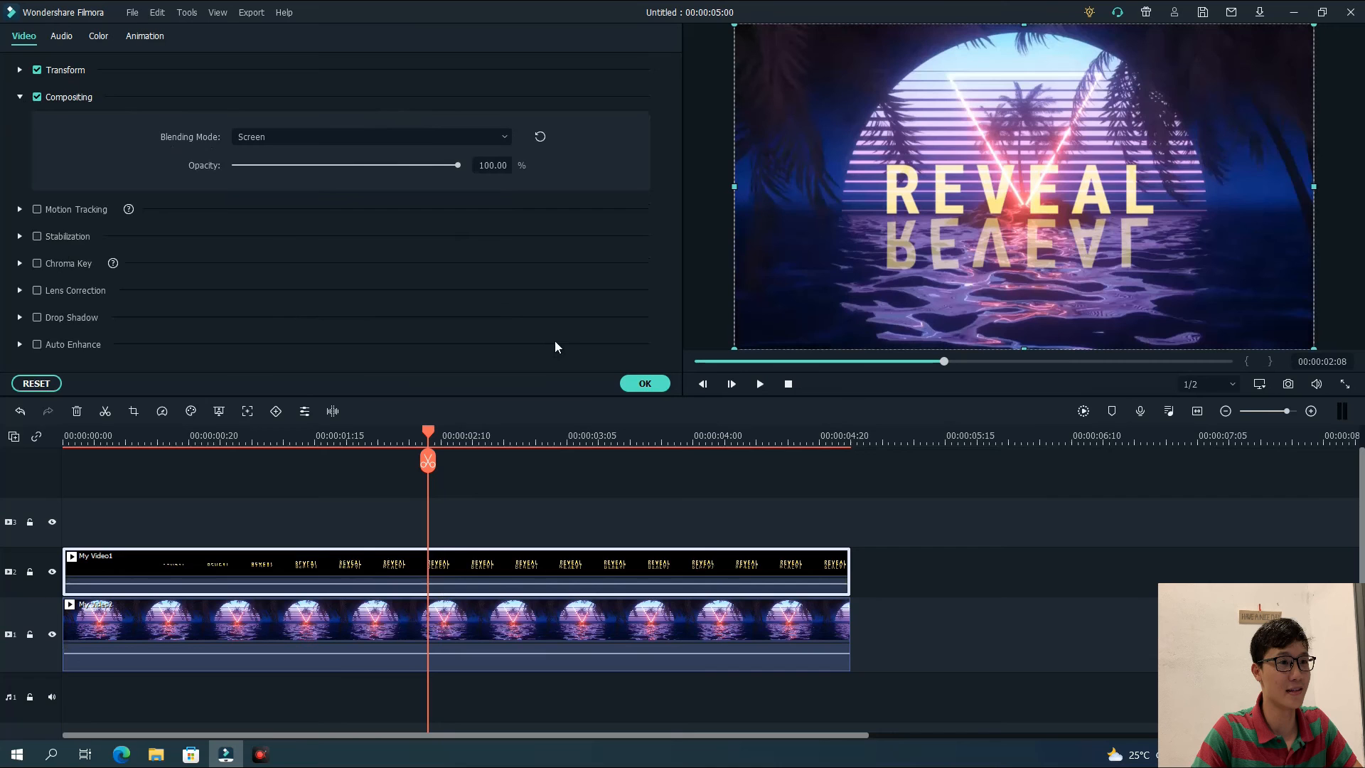
pyautogui.click(651, 386)
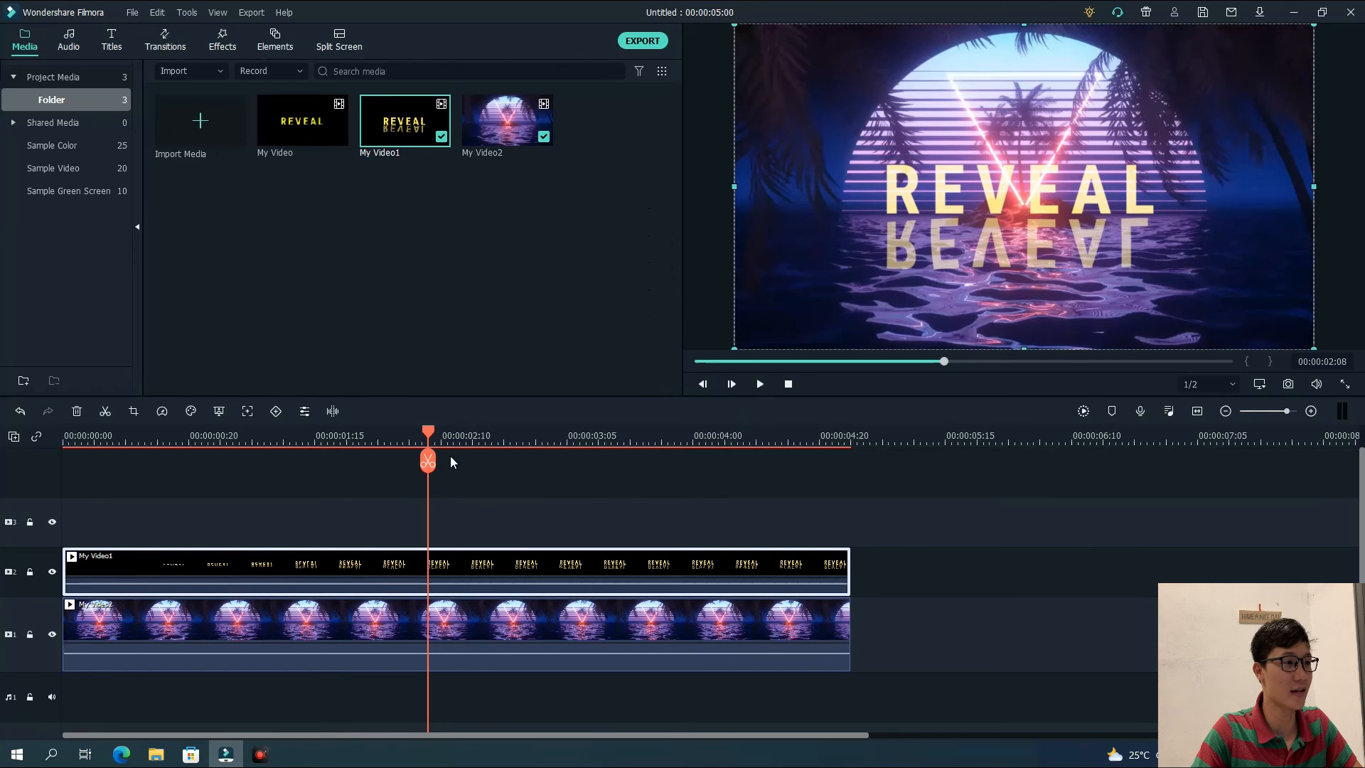
# Play the composite repeatedly from the start to review the REVEAL title and its reflection over the retro water background
pyautogui.press('Home')
pyautogui.click(763, 389)
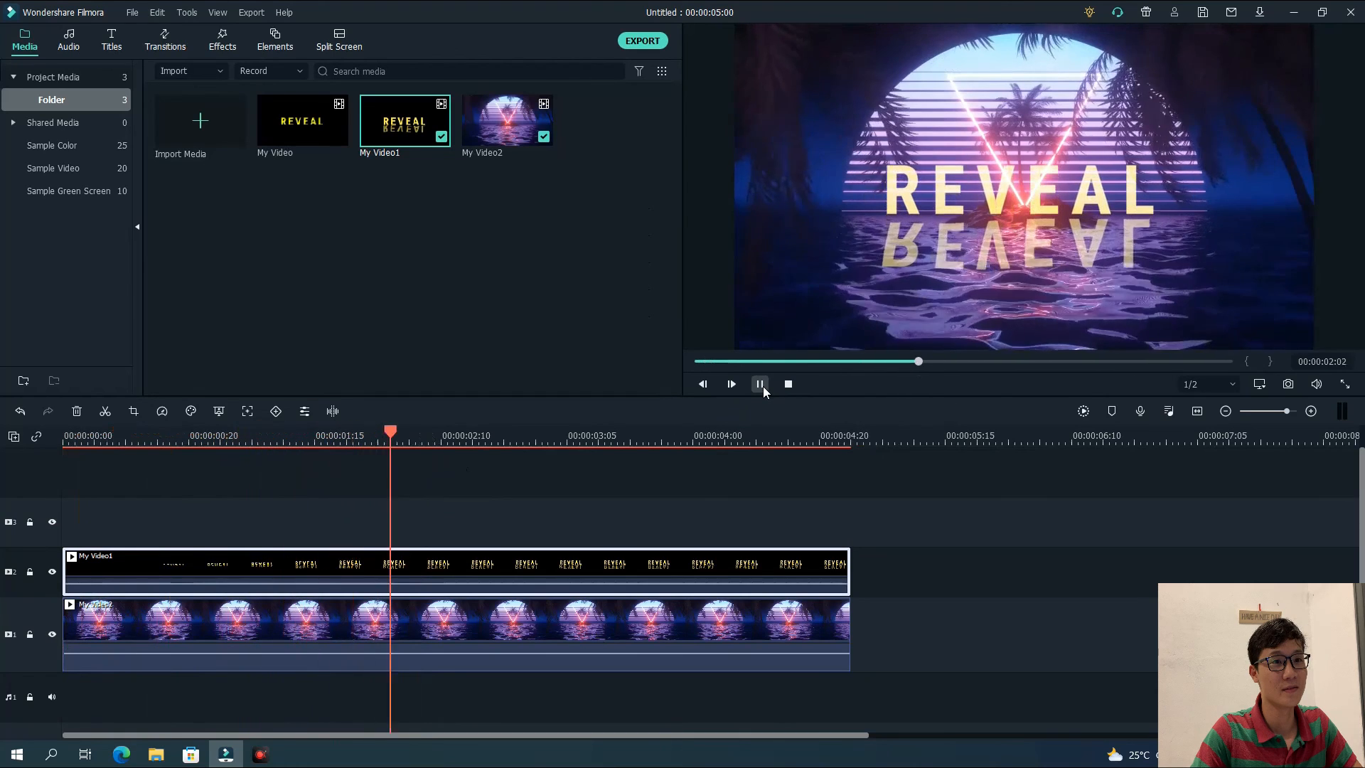
pyautogui.click(760, 384)
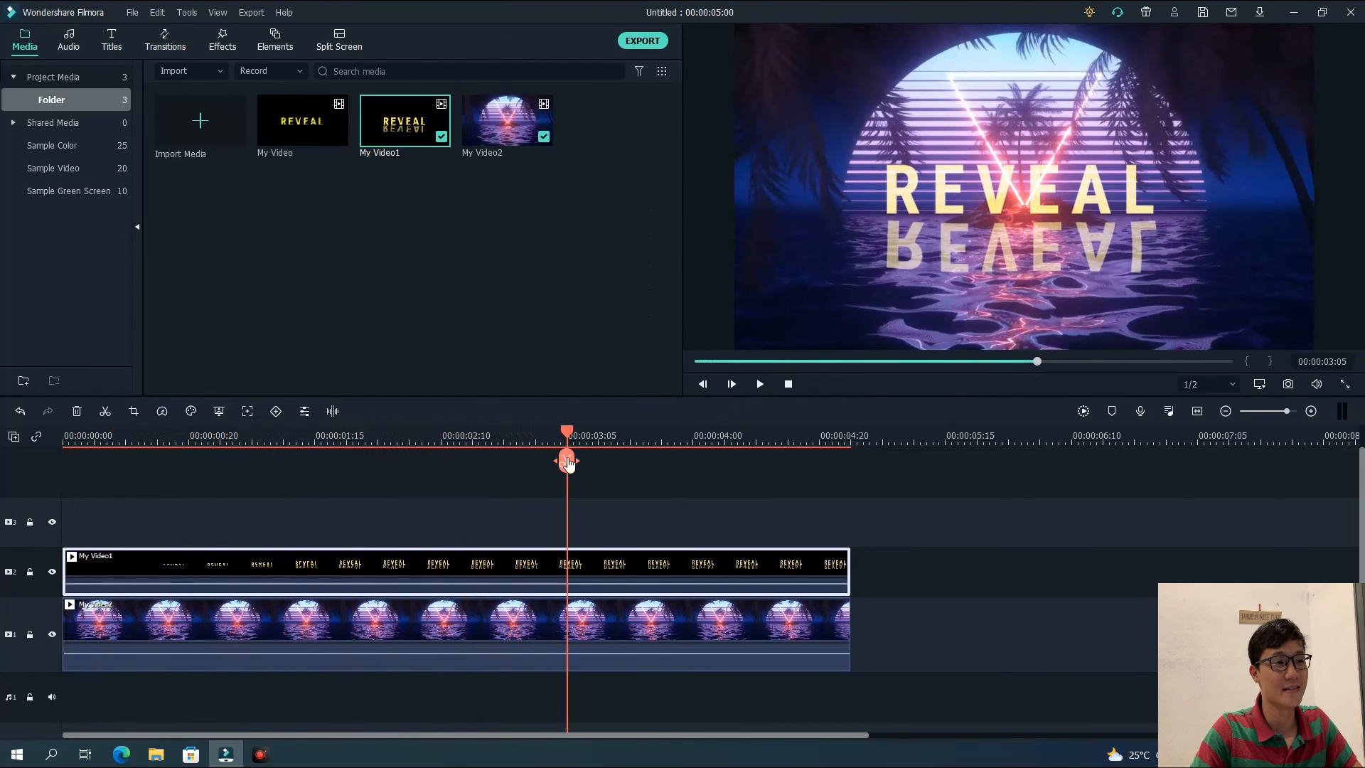
pyautogui.click(786, 385)
pyautogui.click(759, 384)
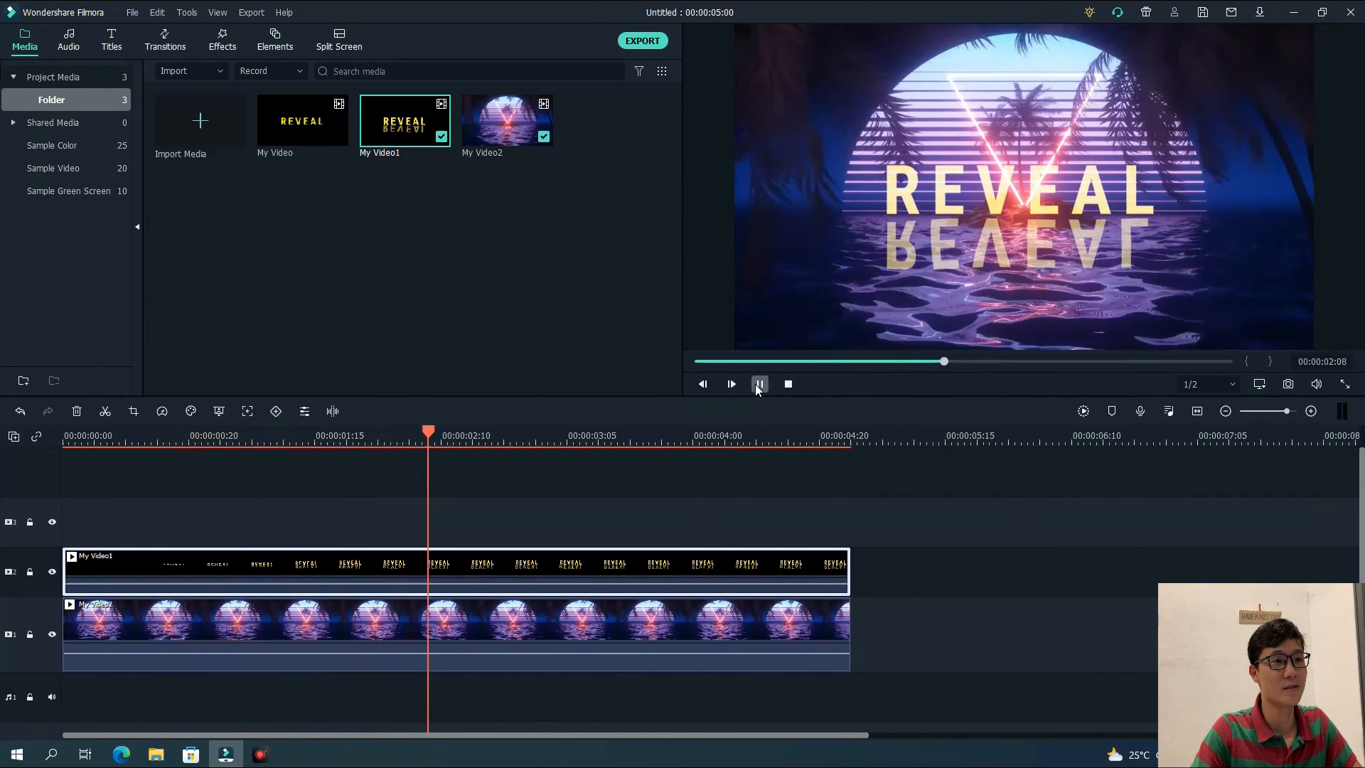
pyautogui.click(759, 384)
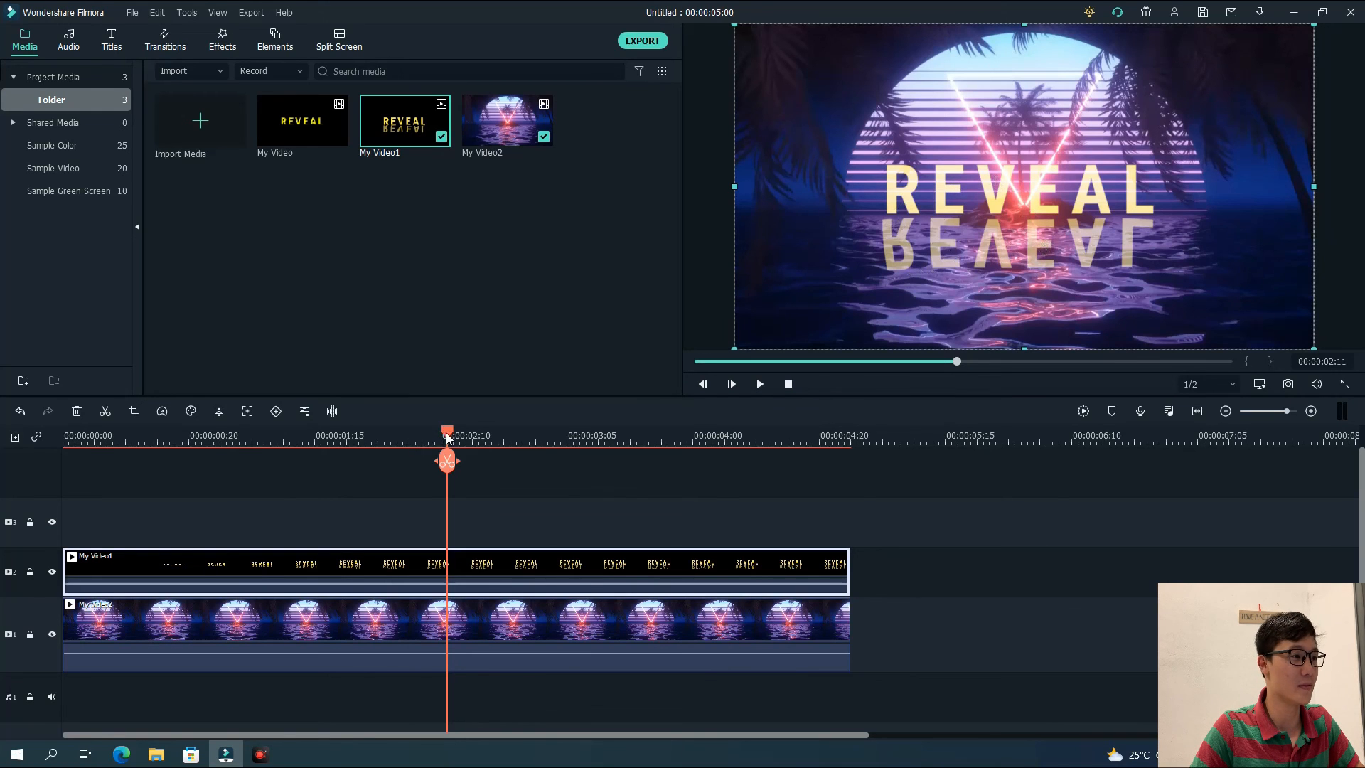
pyautogui.moveTo(447, 436); pyautogui.dragTo(79, 480)
pyautogui.click(589, 472)
pyautogui.click(760, 384)
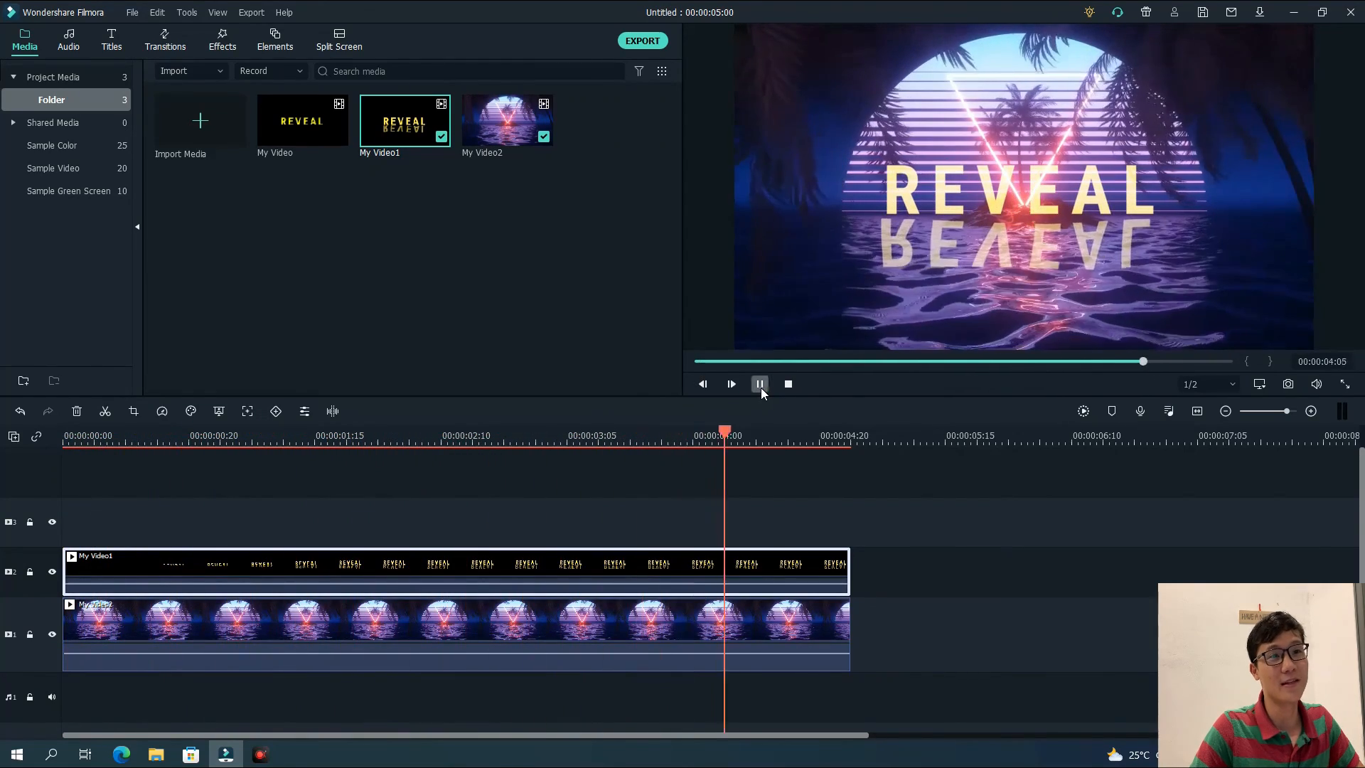
pyautogui.click(760, 386)
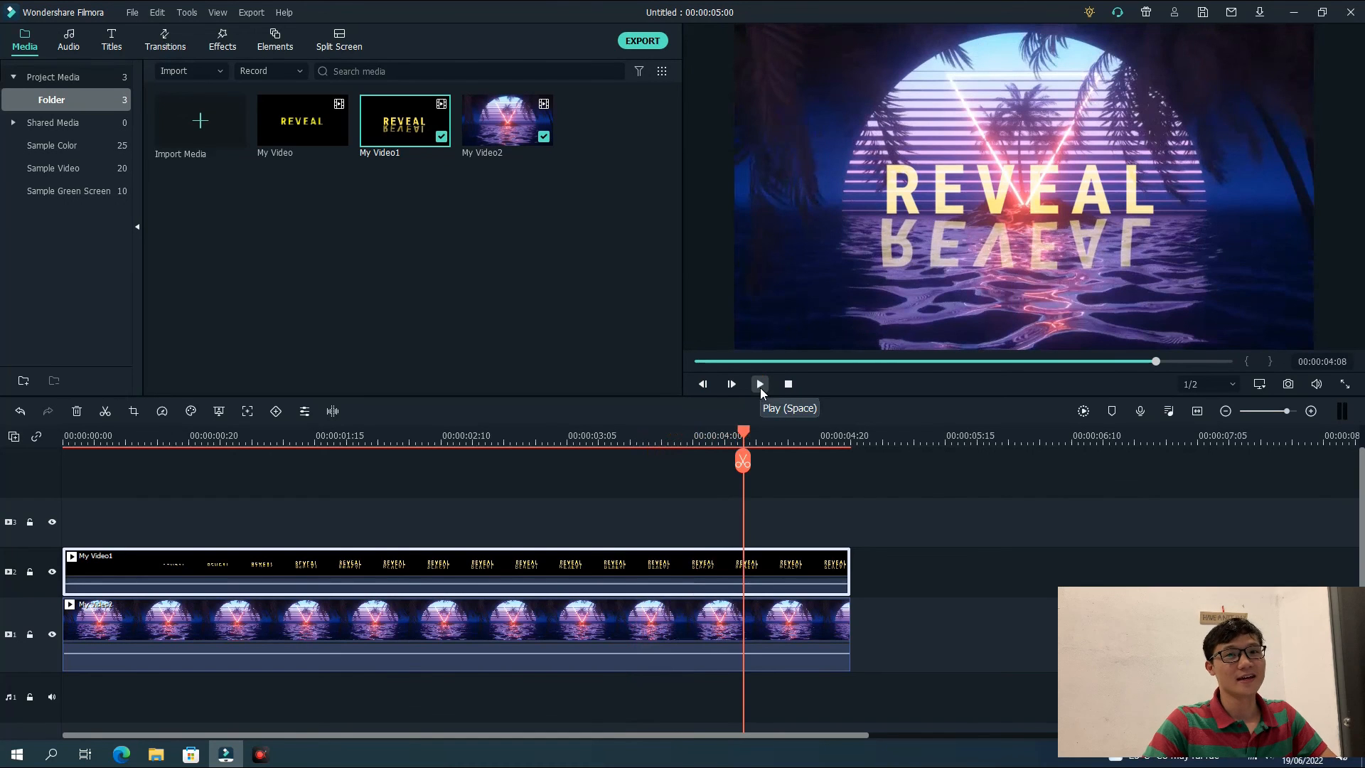